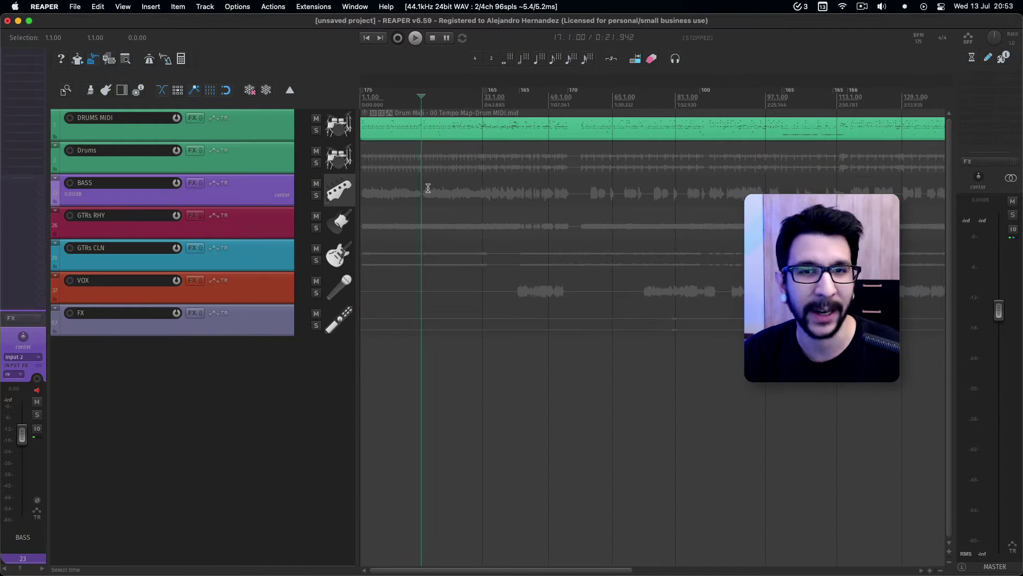
Step: Cycle through the saved window layouts to compare the large arrange view with the docked full mixer view
{"action": "left_click", "coordinate": [469, 209]}
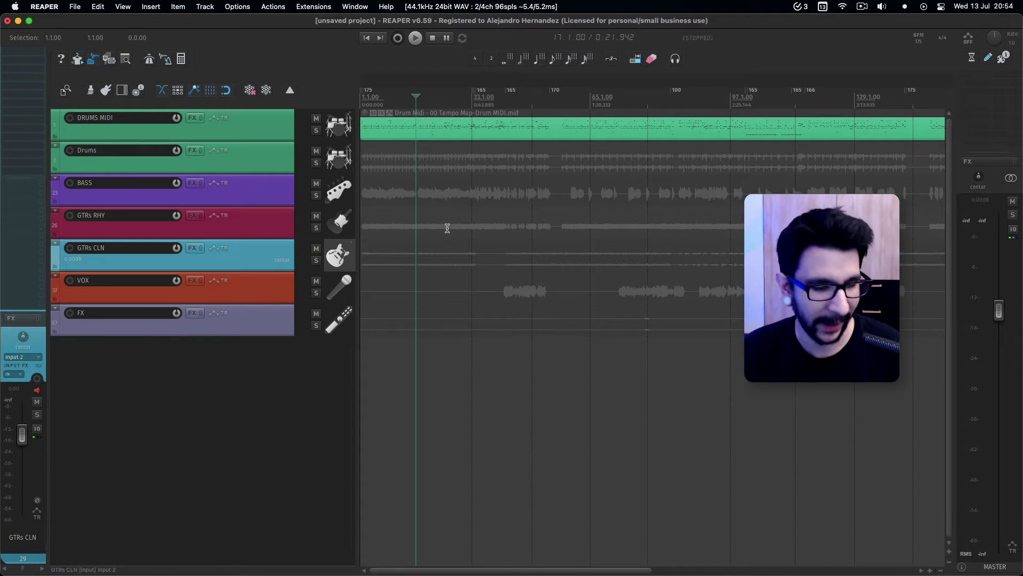
{"action": "key", "text": "super+m"}
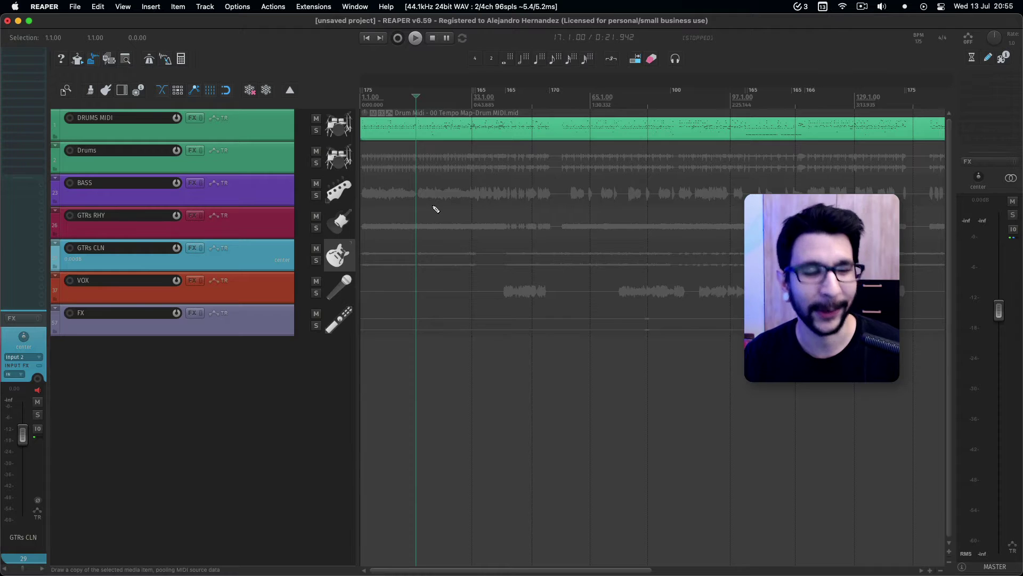
{"action": "key", "text": "super+m"}
{"action": "key", "text": "super+3"}
{"action": "key", "text": "super+4"}
{"action": "key", "text": "super+1"}
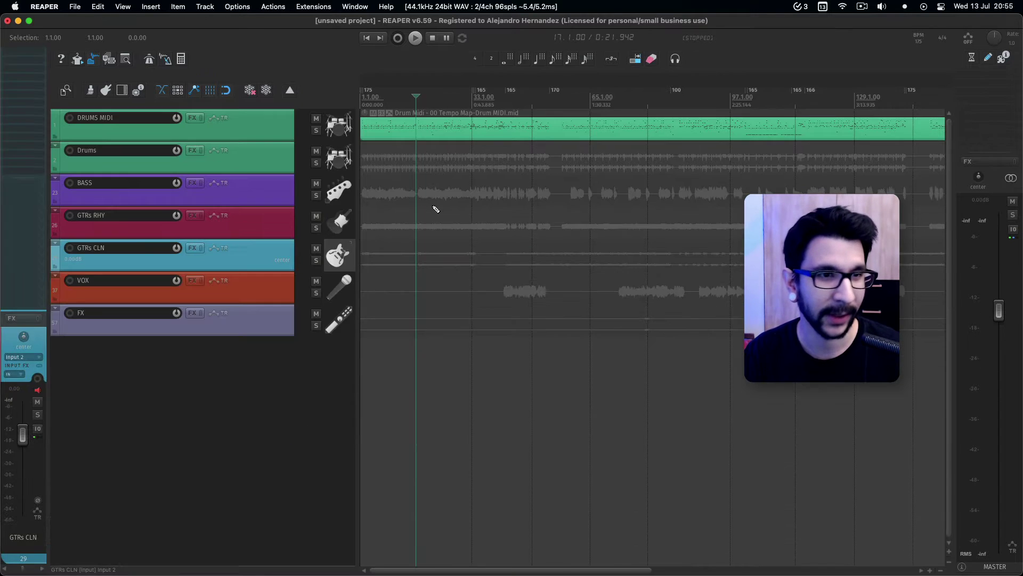
{"action": "key", "text": "super+2"}
{"action": "key", "text": "super+3"}
{"action": "key", "text": "super+1"}
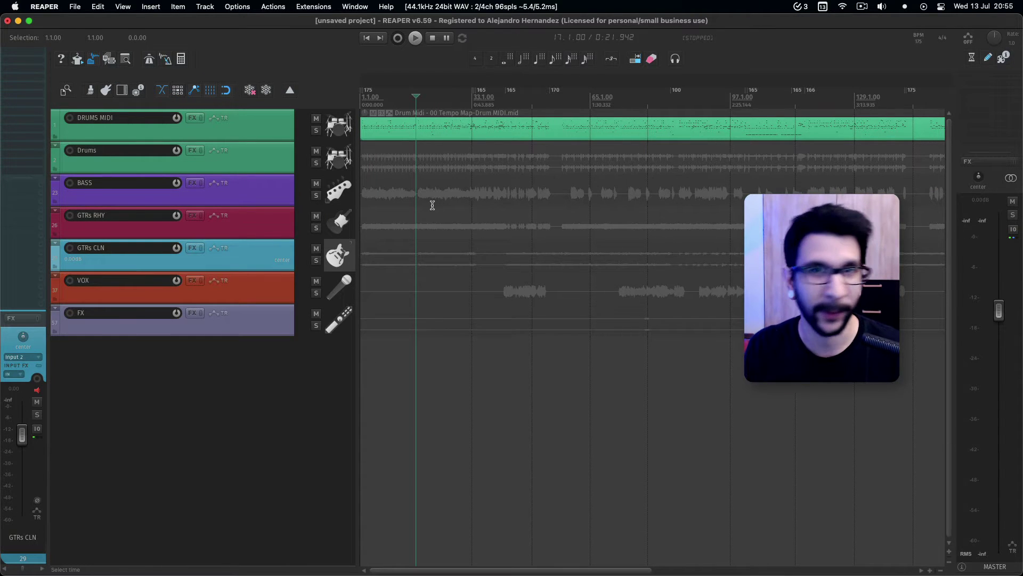
{"action": "key", "text": "super+2"}
{"action": "key", "text": "super+3"}
{"action": "key", "text": "super+1"}
{"action": "key", "text": "super+2"}
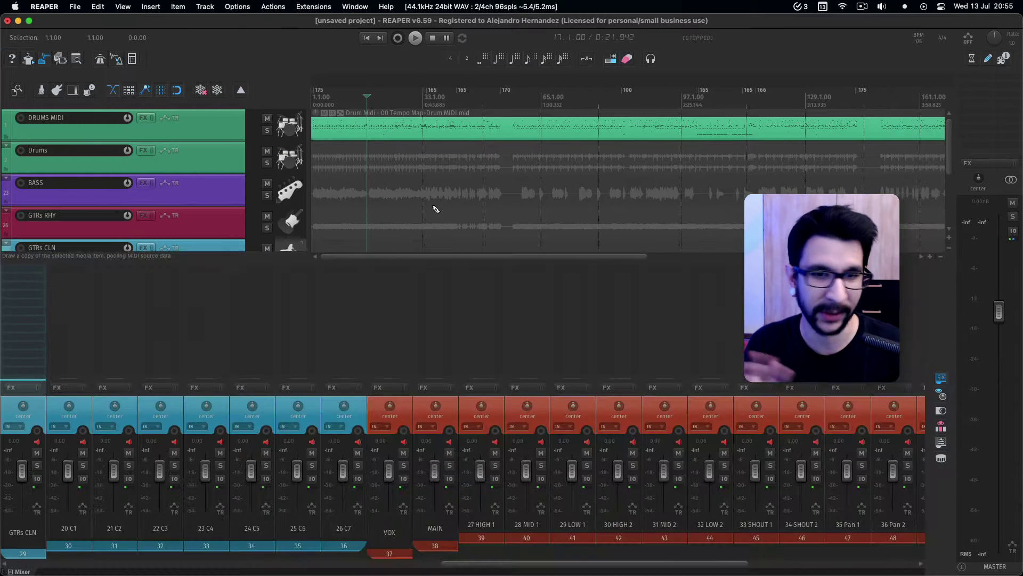
{"action": "key", "text": "super+3"}
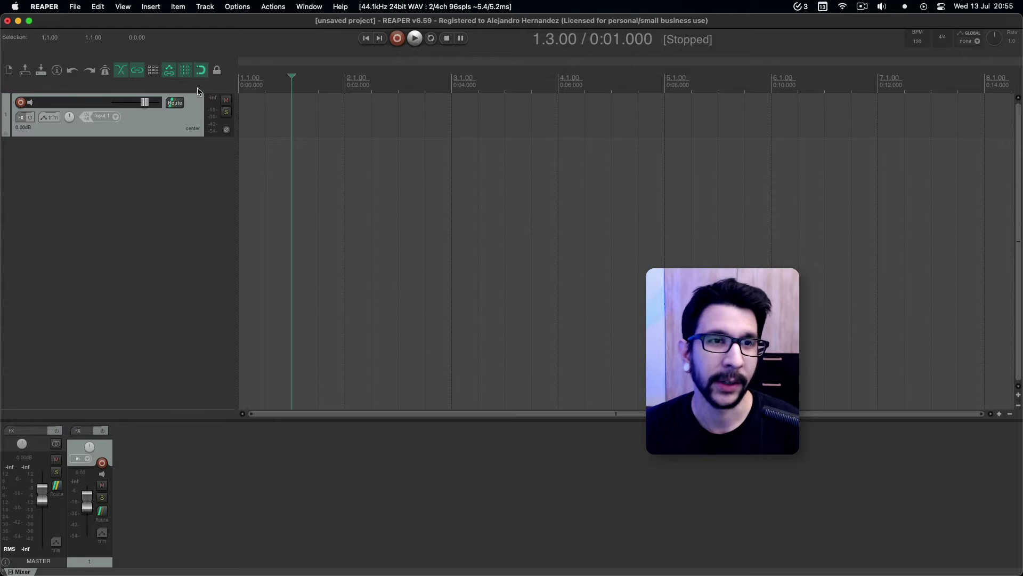
Step: Open Toolbar 1 as a floating window and move it over the middle of the arrange view
{"action": "right_click", "coordinate": [200, 90]}
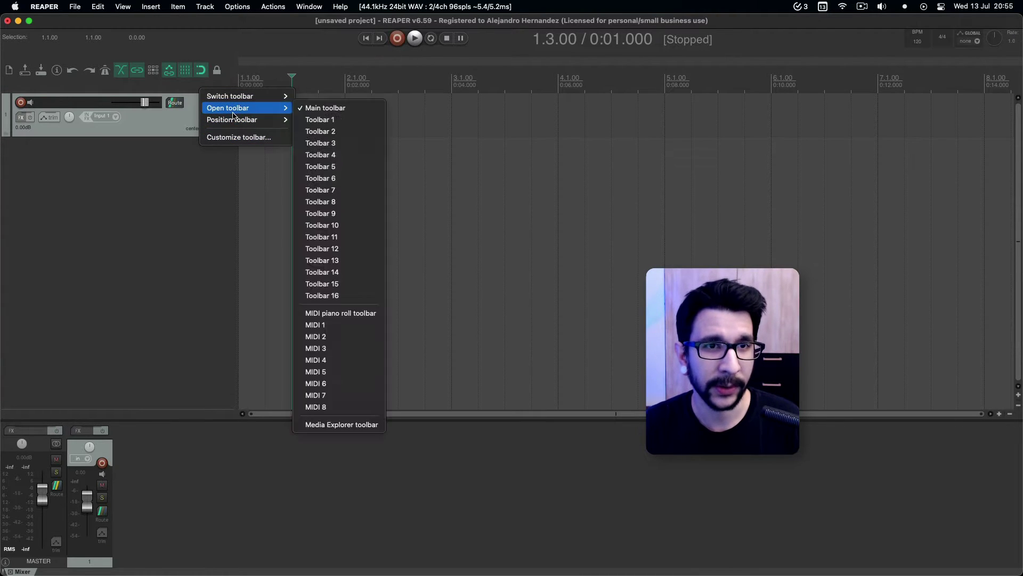
{"action": "mouse_move", "coordinate": [239, 109]}
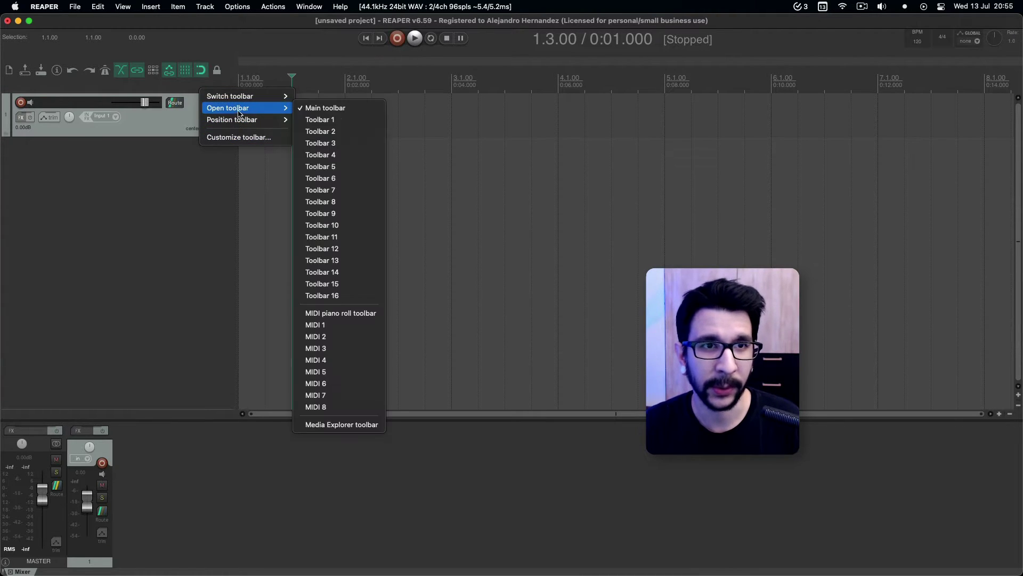
{"action": "left_click", "coordinate": [344, 120]}
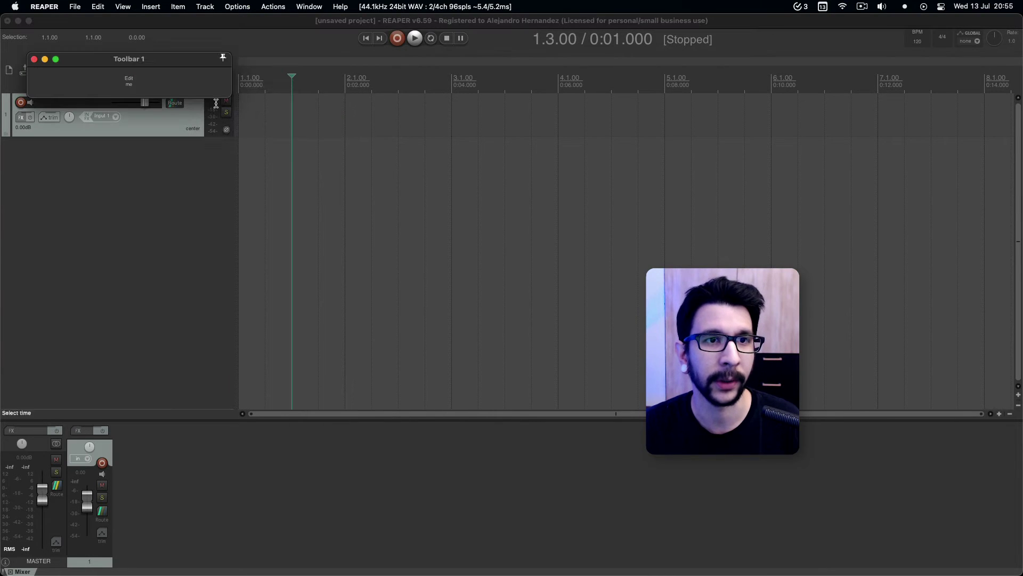
{"action": "left_click_drag", "start_coordinate": [171, 65], "coordinate": [437, 182]}
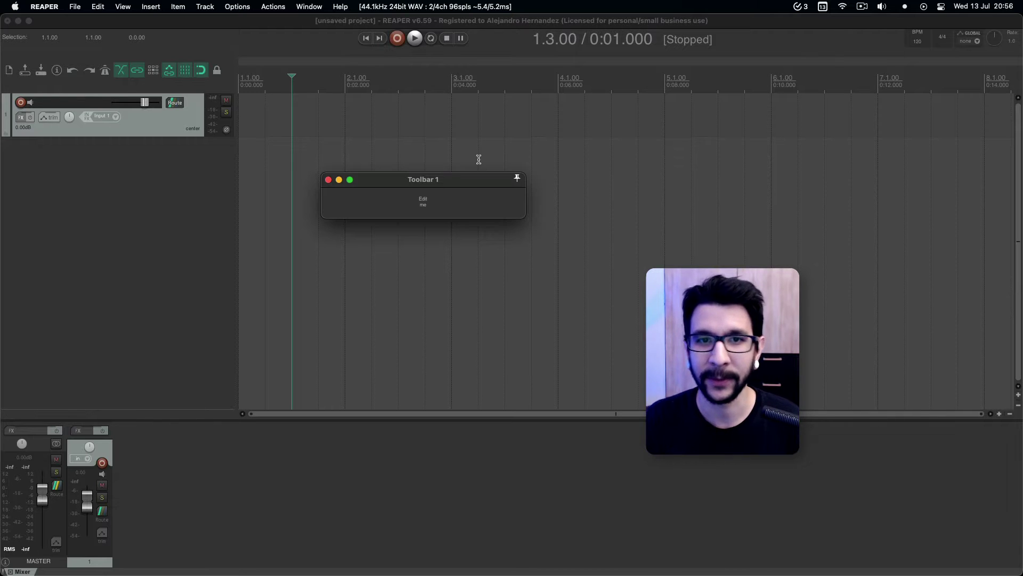
{"action": "left_click_drag", "start_coordinate": [494, 196], "coordinate": [476, 184]}
Step: Open the customization window for Toolbar 1, select its Edit me entry and close the window without changes
{"action": "left_click", "coordinate": [449, 203]}
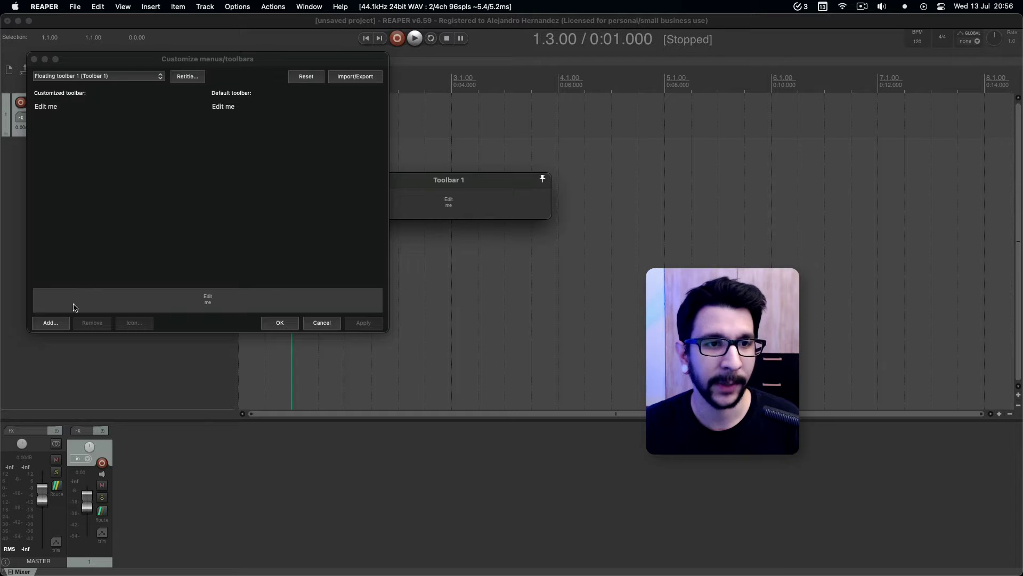
{"action": "left_click", "coordinate": [70, 109]}
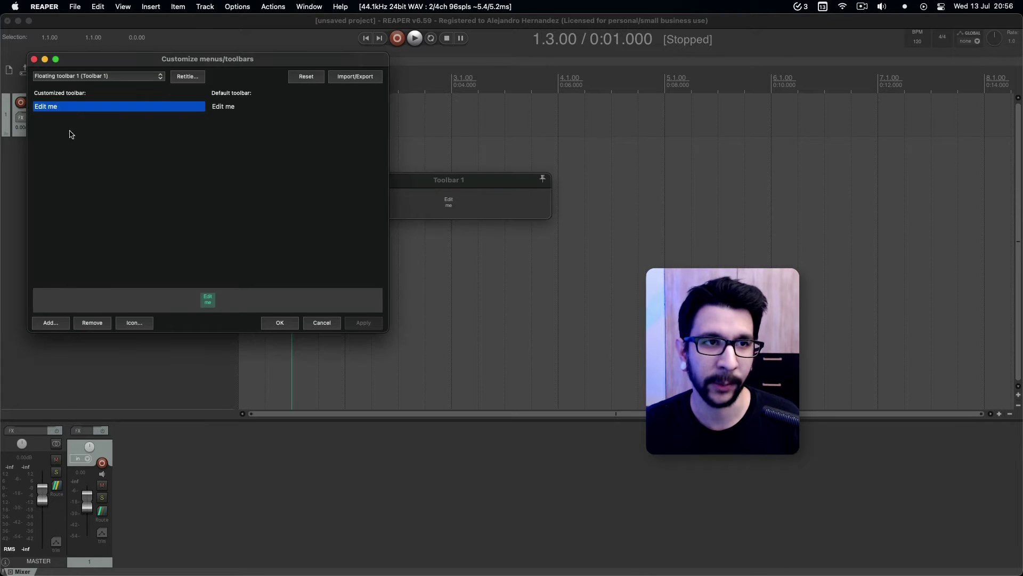
{"action": "left_click", "coordinate": [34, 59]}
Step: Review the positioning options for Toolbar 1 and place it in the Toolbar Docker
{"action": "left_click_drag", "start_coordinate": [466, 183], "coordinate": [472, 213]}
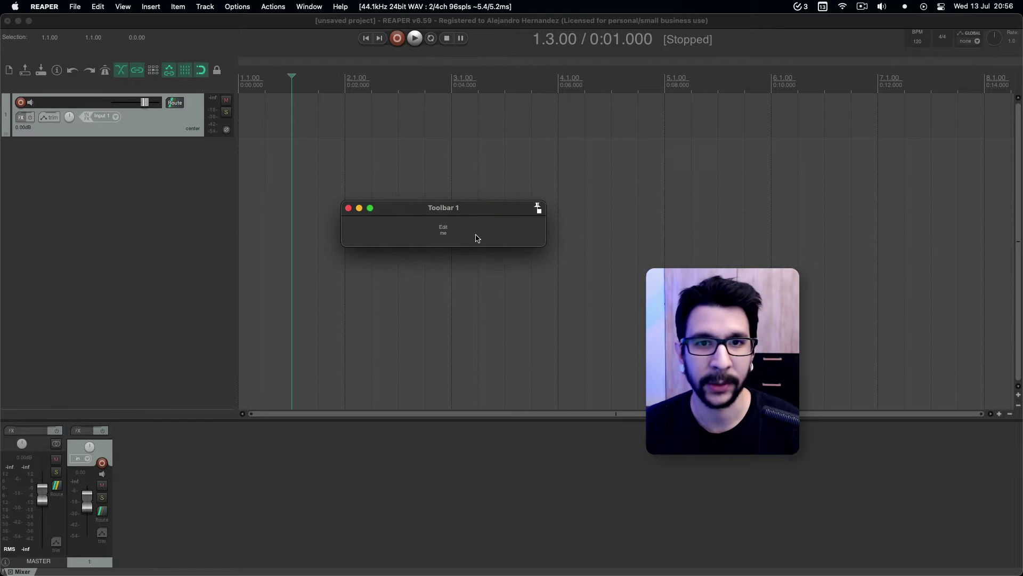
{"action": "right_click", "coordinate": [478, 236]}
{"action": "mouse_move", "coordinate": [508, 264]}
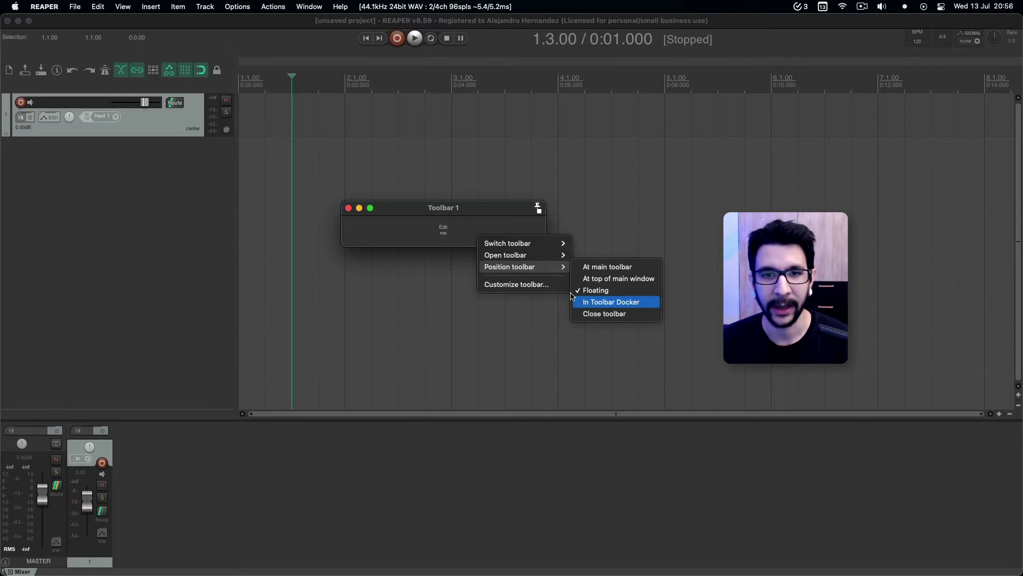
{"action": "left_click", "coordinate": [483, 232]}
{"action": "right_click", "coordinate": [497, 230]}
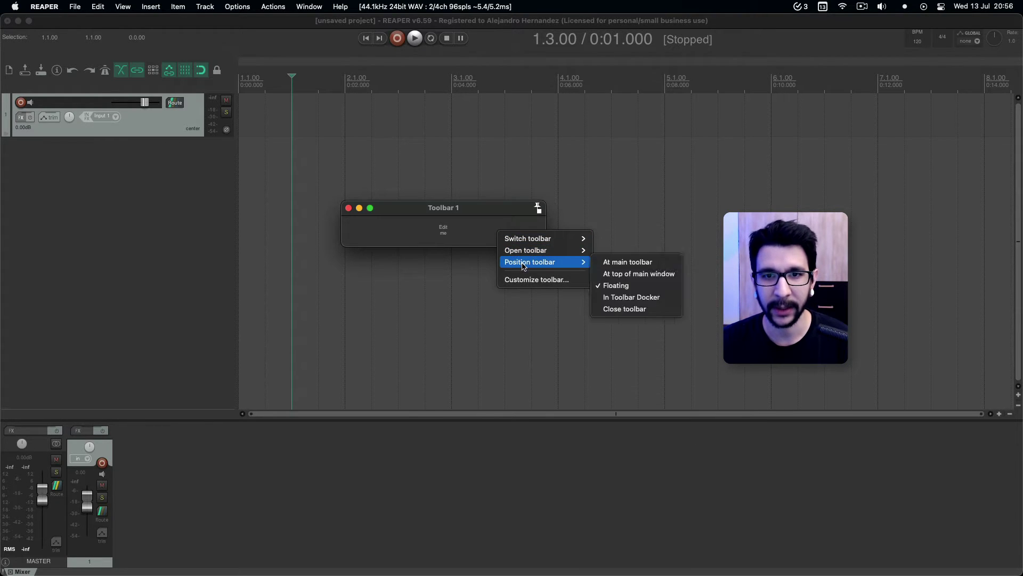
{"action": "mouse_move", "coordinate": [540, 261]}
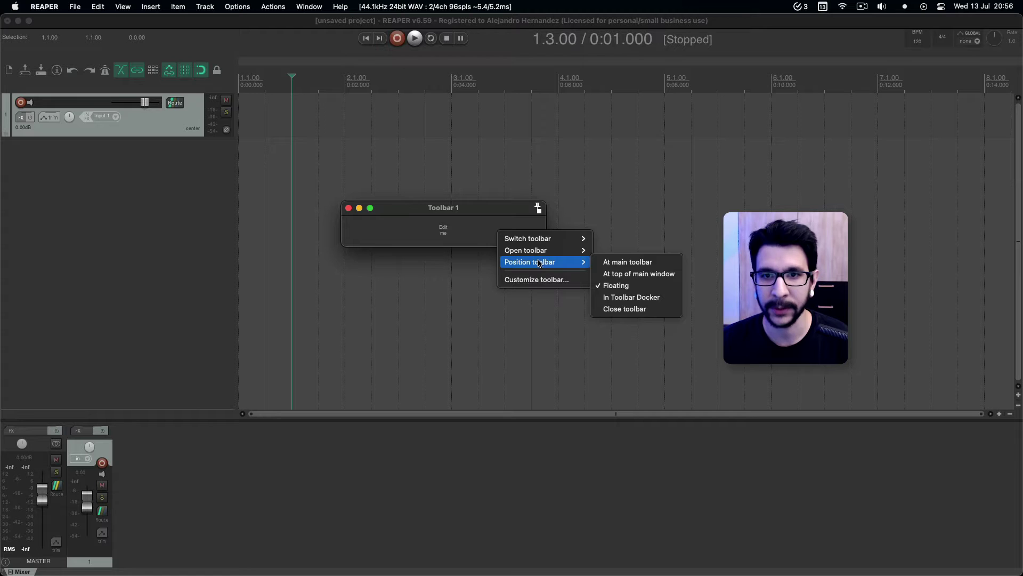
{"action": "left_click", "coordinate": [626, 299]}
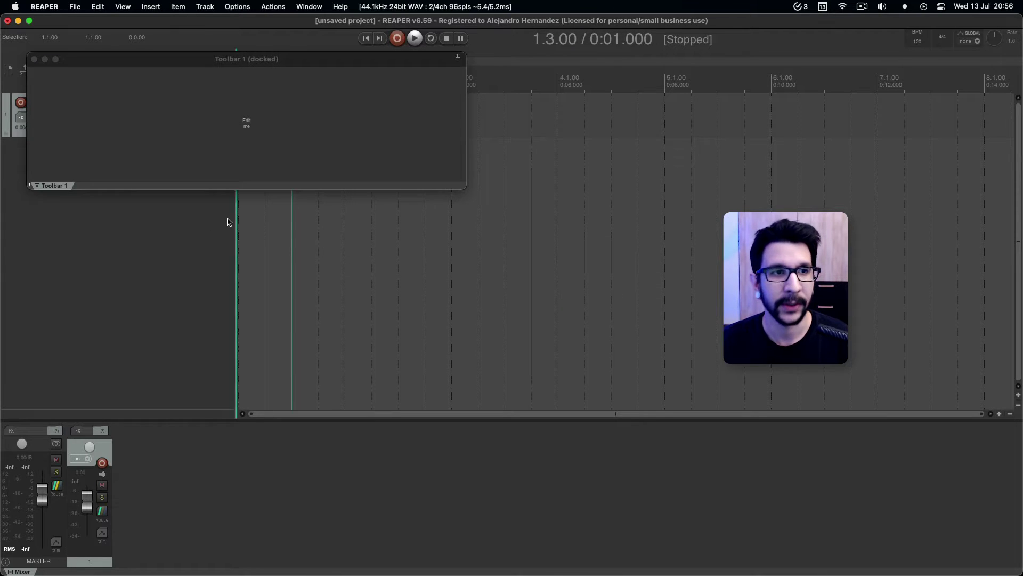
Step: Dock the Toolbar 1 window along the left side of the main window and widen its column slightly
{"action": "left_click_drag", "start_coordinate": [130, 61], "coordinate": [411, 219]}
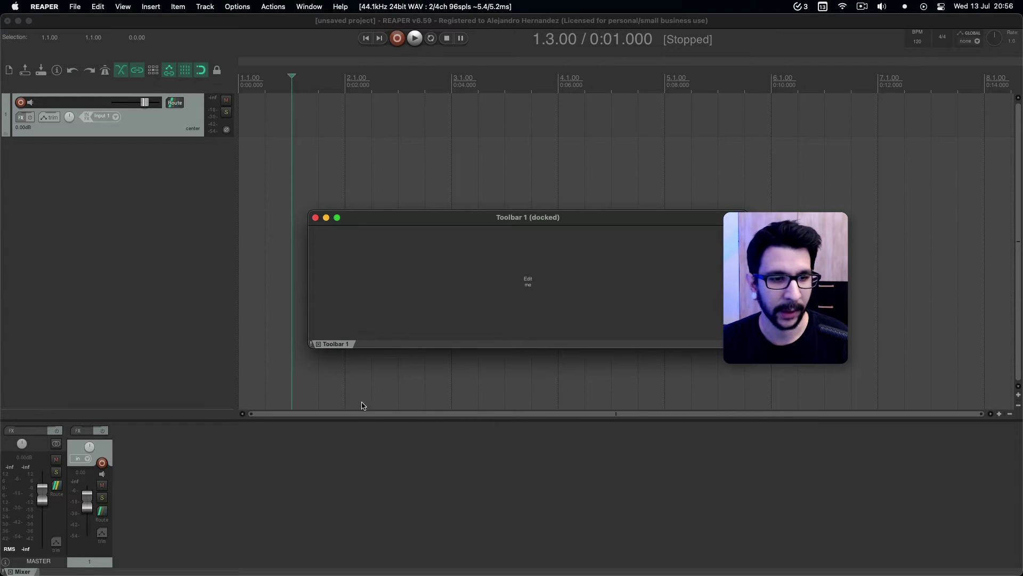
{"action": "left_click_drag", "start_coordinate": [361, 406], "coordinate": [19, 323]}
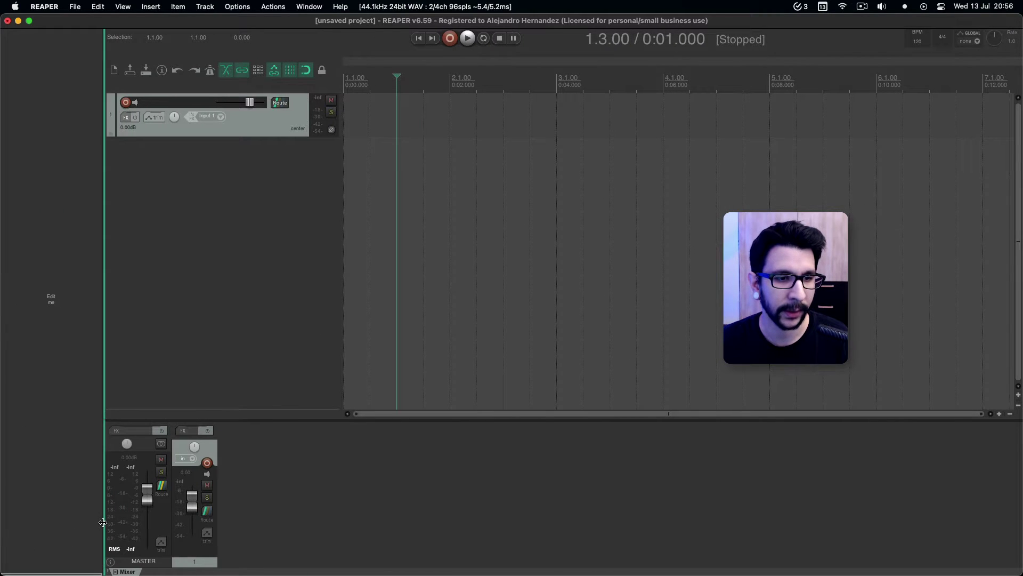
{"action": "left_click_drag", "start_coordinate": [104, 522], "coordinate": [114, 522]}
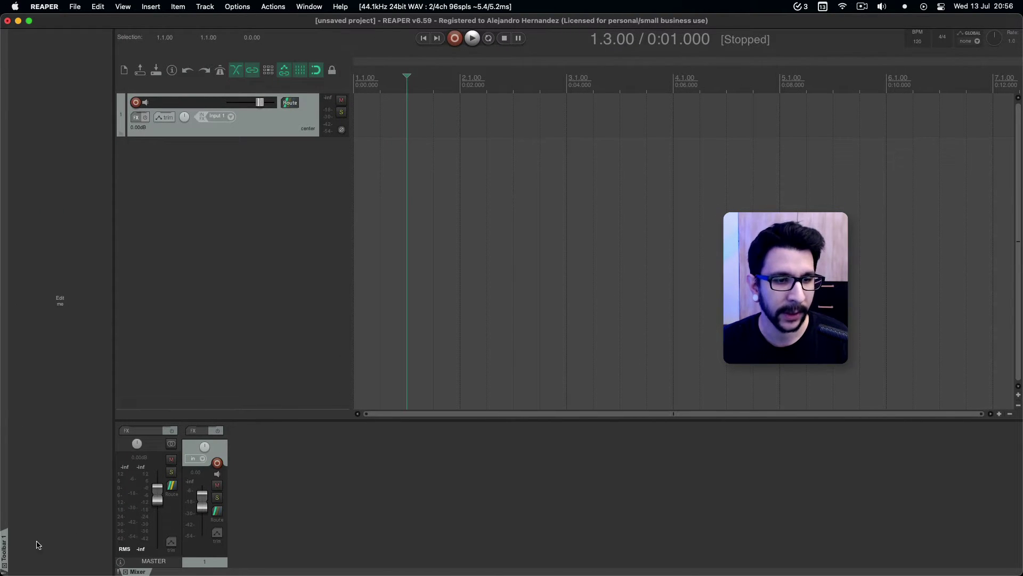
Step: Move Toolbar 1 into the same docker as the mixer, switch between the two and leave the mixer showing
{"action": "left_click_drag", "start_coordinate": [158, 574], "coordinate": [46, 571]}
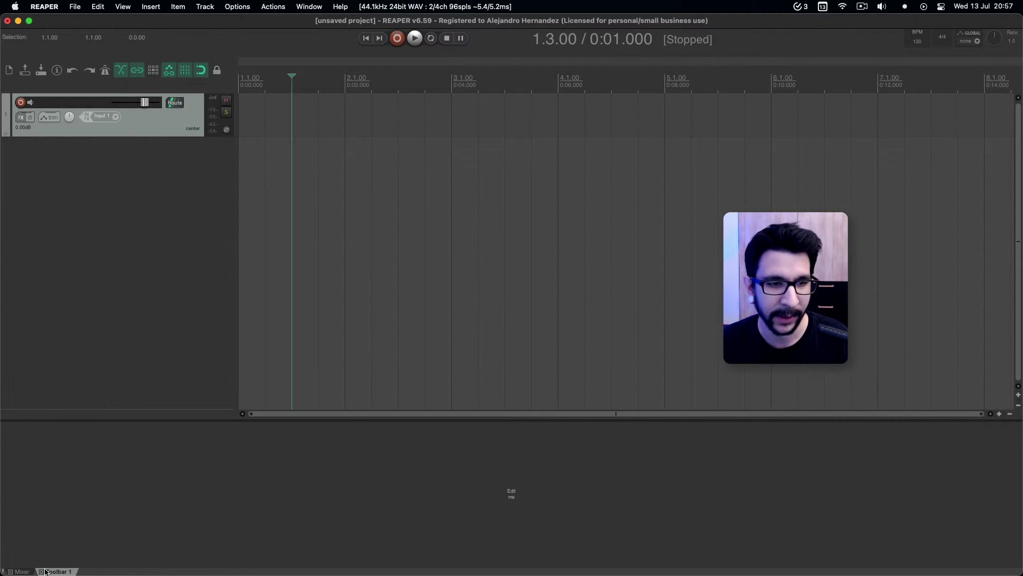
{"action": "left_click", "coordinate": [20, 572]}
{"action": "left_click", "coordinate": [56, 572]}
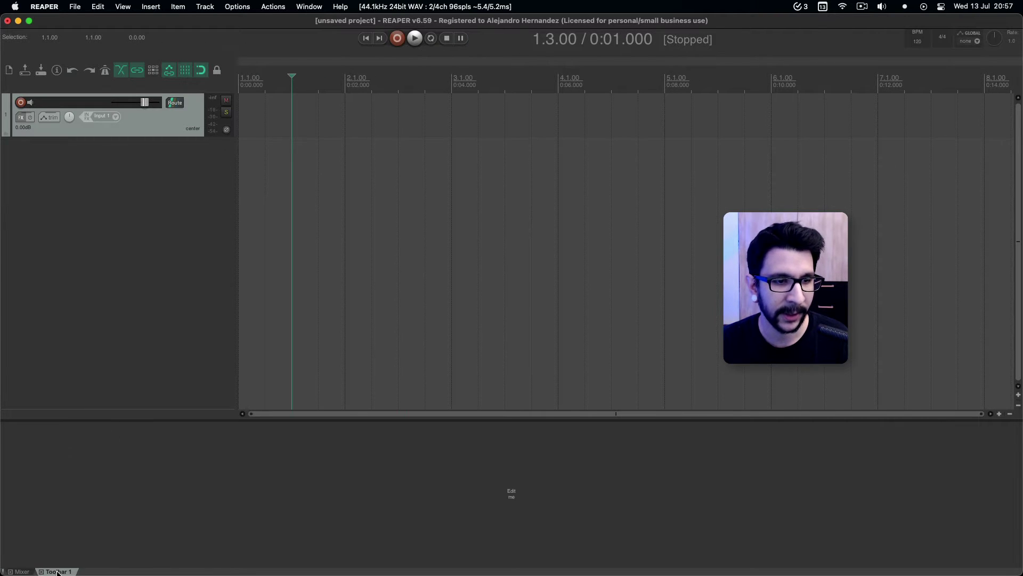
{"action": "left_click", "coordinate": [21, 571]}
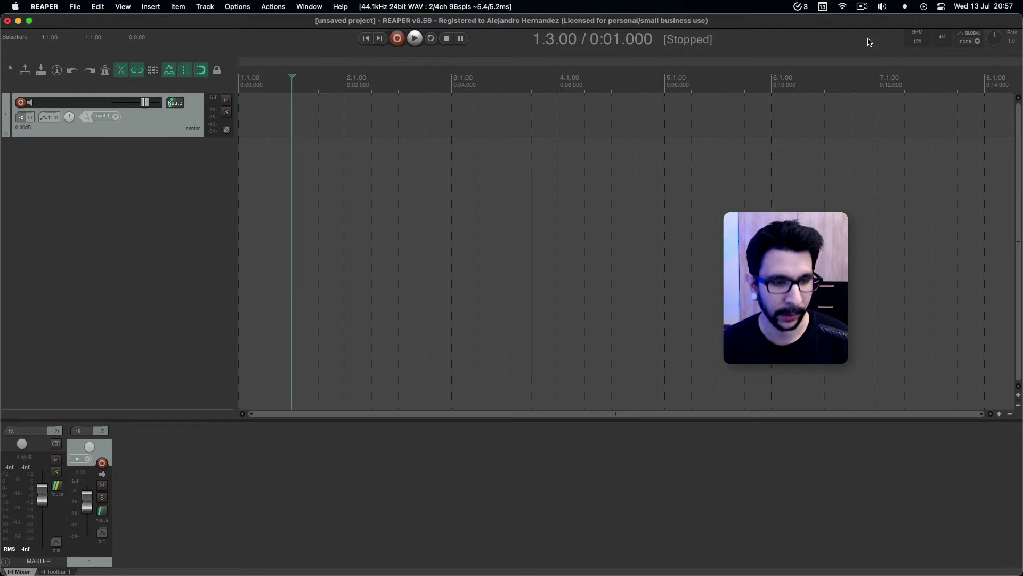
Step: Open the Media Explorer, compare it with the other docked windows and dock it along the right side of the main window
{"action": "key", "text": "super+alt+x"}
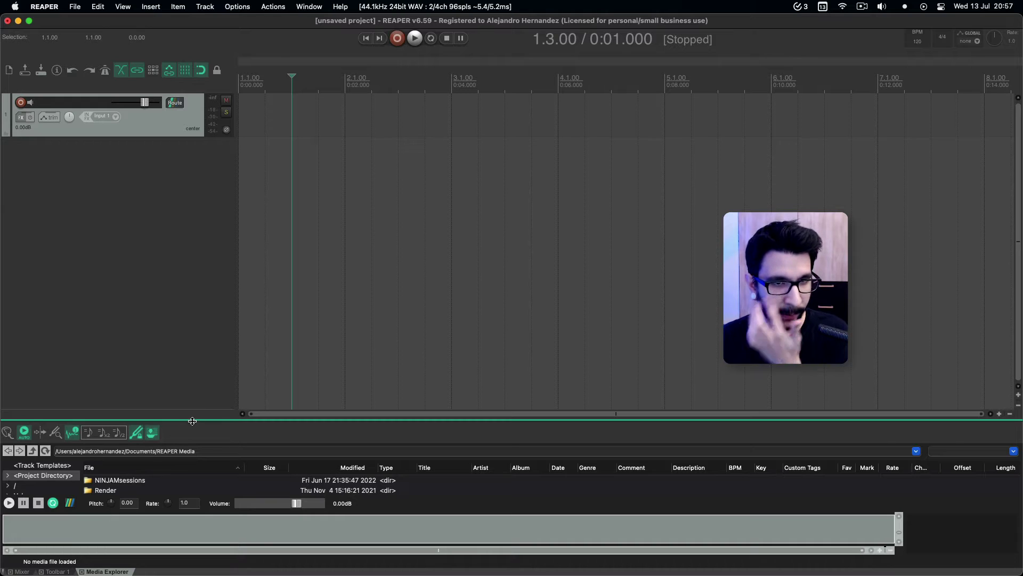
{"action": "left_click", "coordinate": [56, 572]}
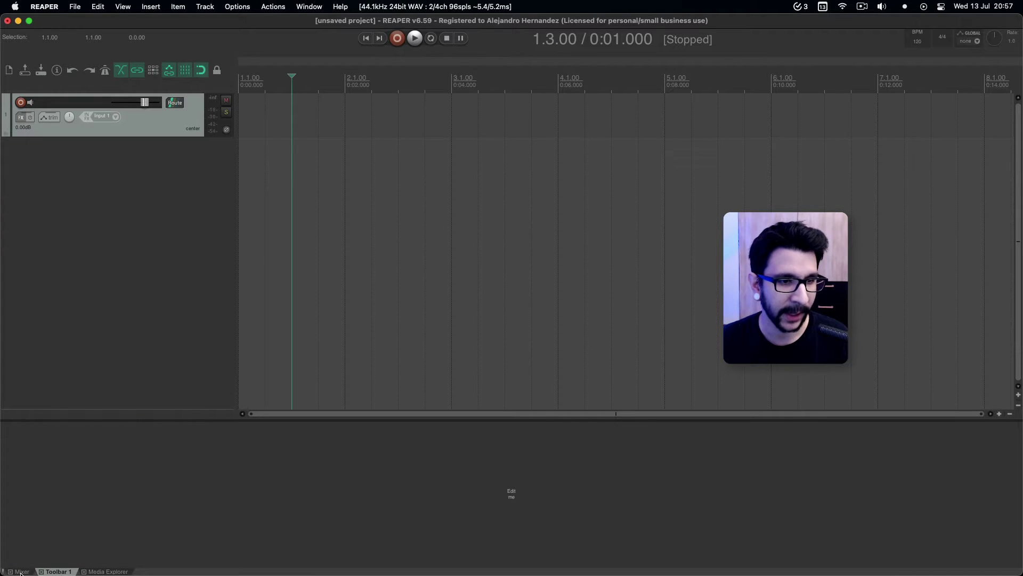
{"action": "left_click", "coordinate": [20, 571]}
{"action": "left_click", "coordinate": [90, 571]}
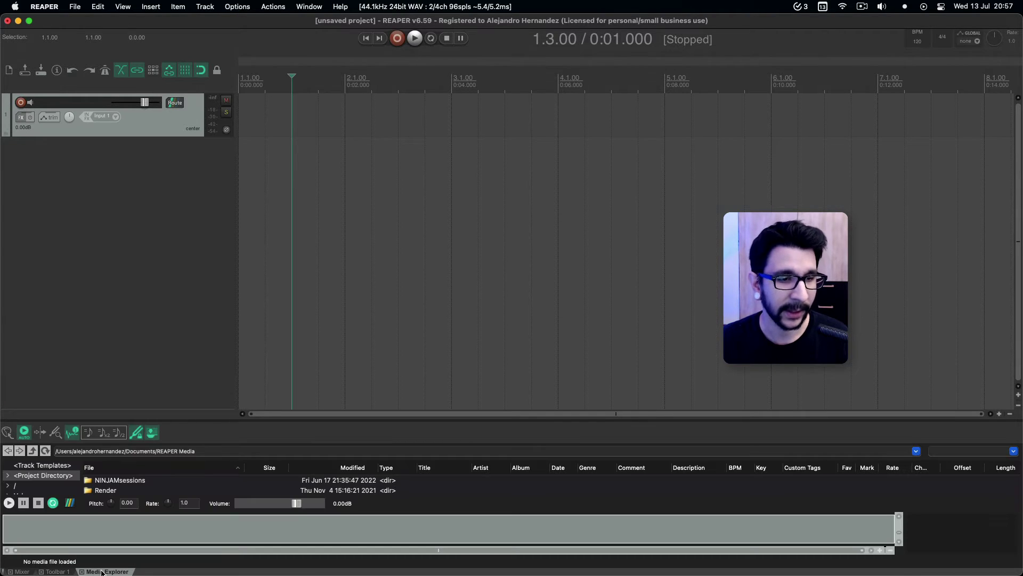
{"action": "left_click_drag", "start_coordinate": [103, 572], "coordinate": [979, 58]}
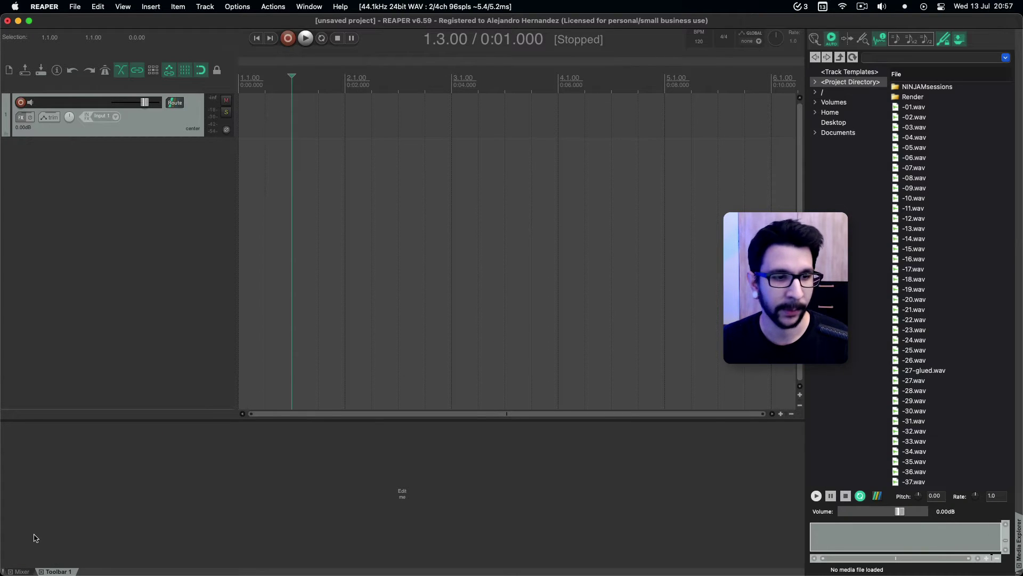
Step: Dock Toolbar 1 as a narrow column along the left side of the main window and make the mixer area taller
{"action": "left_click_drag", "start_coordinate": [56, 572], "coordinate": [19, 450]}
{"action": "left_click_drag", "start_coordinate": [111, 532], "coordinate": [33, 499]}
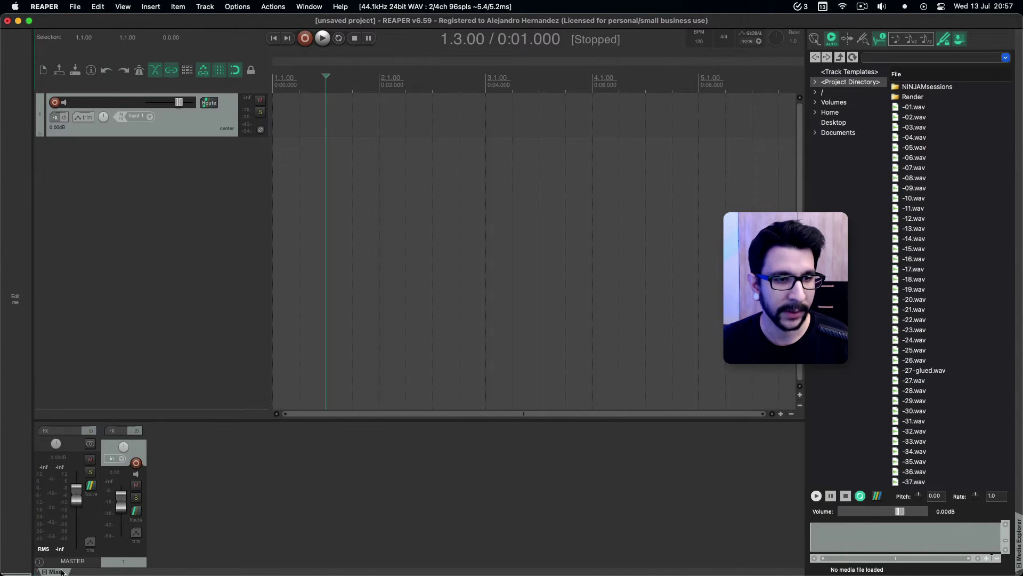
{"action": "left_click_drag", "start_coordinate": [198, 419], "coordinate": [201, 373]}
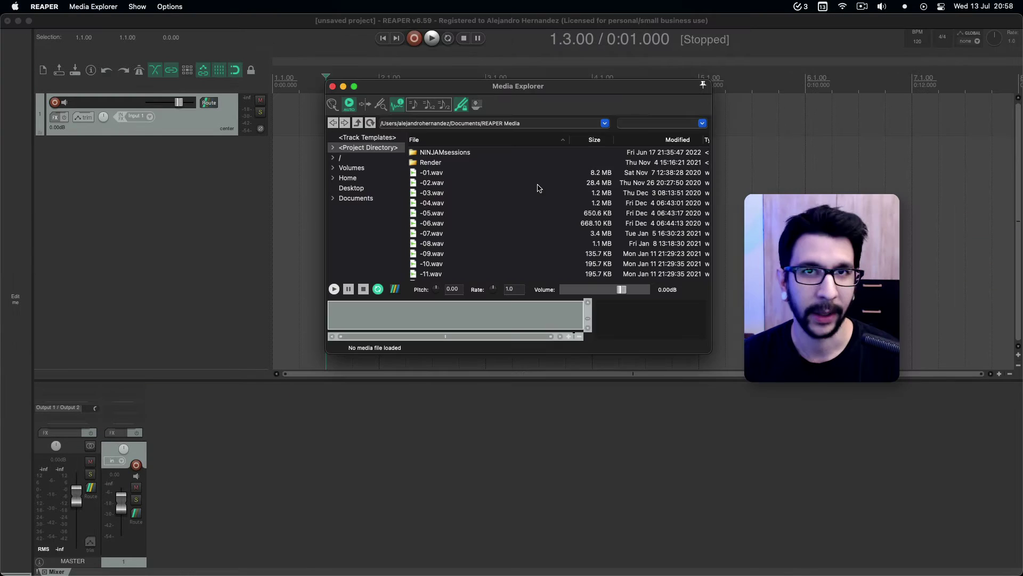
Step: Dock the floating Media Explorer in the docker again
{"action": "right_click", "coordinate": [624, 351]}
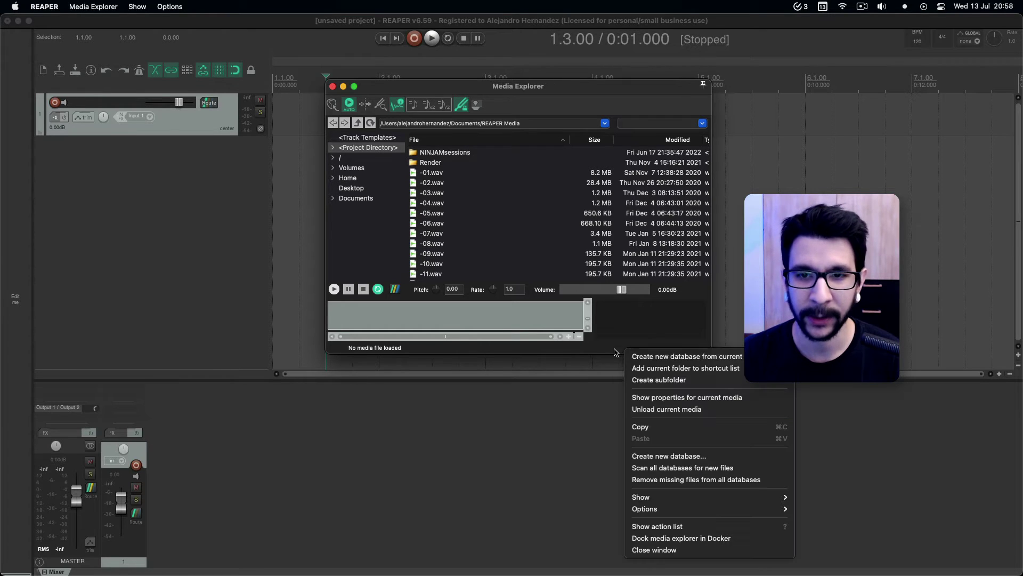
{"action": "left_click", "coordinate": [674, 538]}
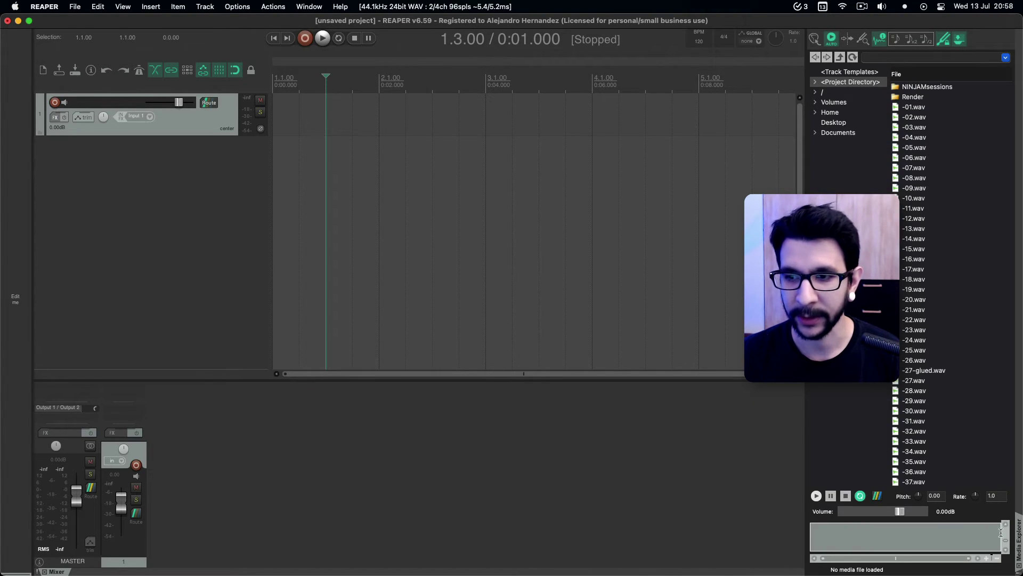
Step: Open the routing window for track 1, move it over the arrange view and close it
{"action": "left_click", "coordinate": [133, 410]}
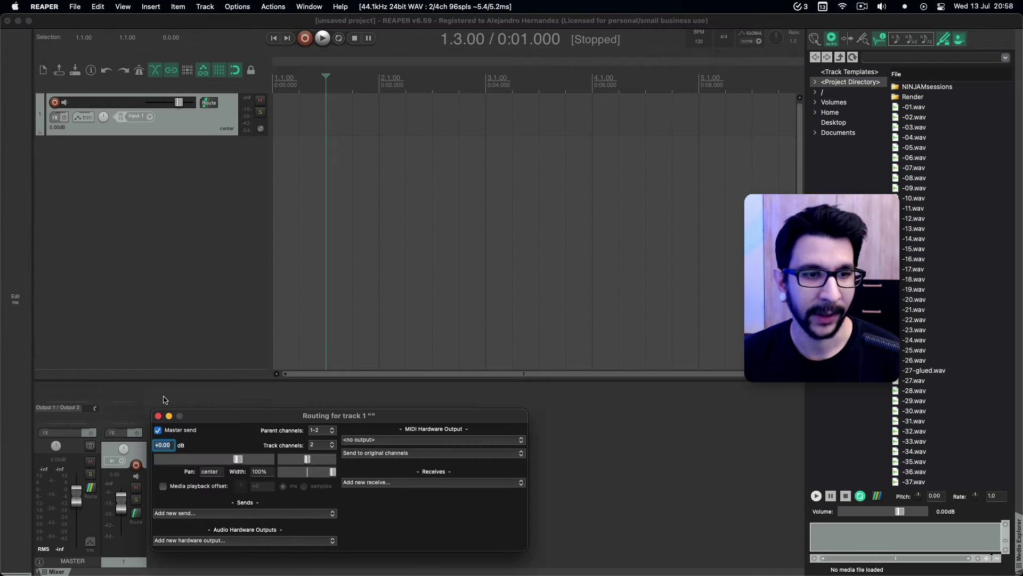
{"action": "left_click_drag", "start_coordinate": [278, 418], "coordinate": [312, 374]}
{"action": "left_click", "coordinate": [192, 371]}
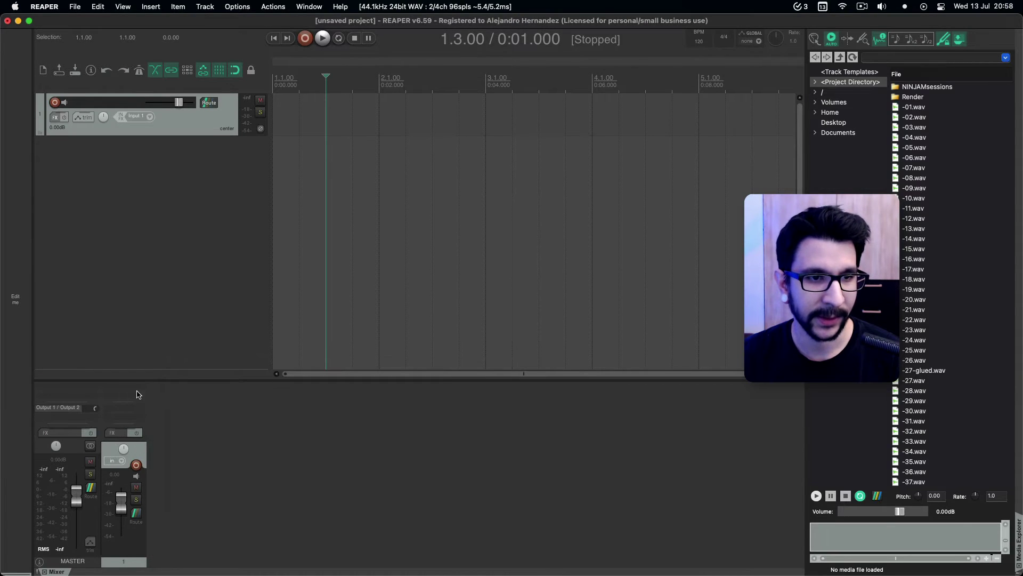
Step: Open the Add FX window for track 1, move it over the arrange view and dock the FX browser in the docker
{"action": "left_click", "coordinate": [133, 406]}
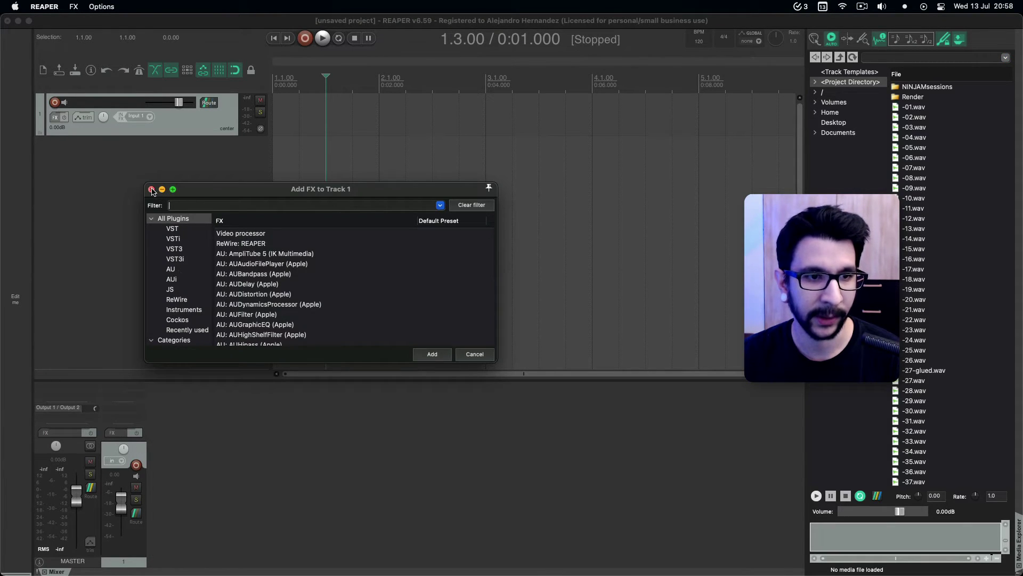
{"action": "left_click", "coordinate": [152, 191]}
{"action": "left_click", "coordinate": [114, 432]}
{"action": "left_click_drag", "start_coordinate": [299, 194], "coordinate": [375, 202]}
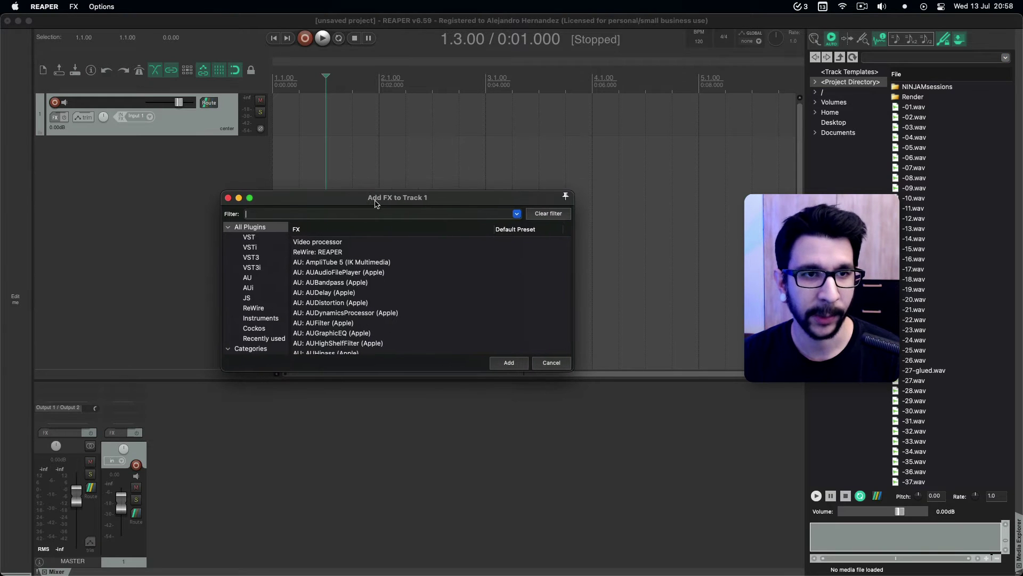
{"action": "right_click", "coordinate": [232, 216]}
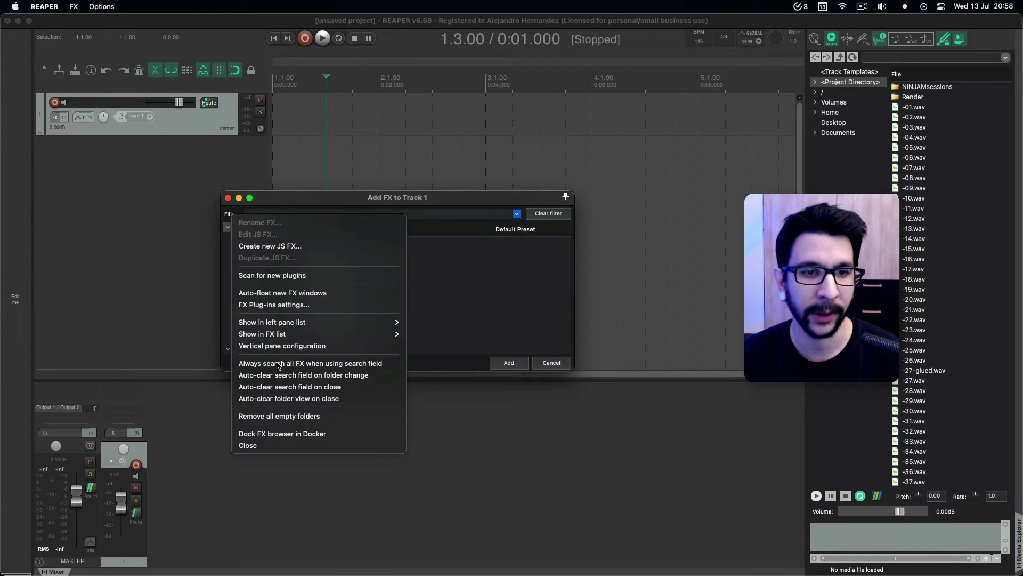
{"action": "left_click", "coordinate": [281, 434]}
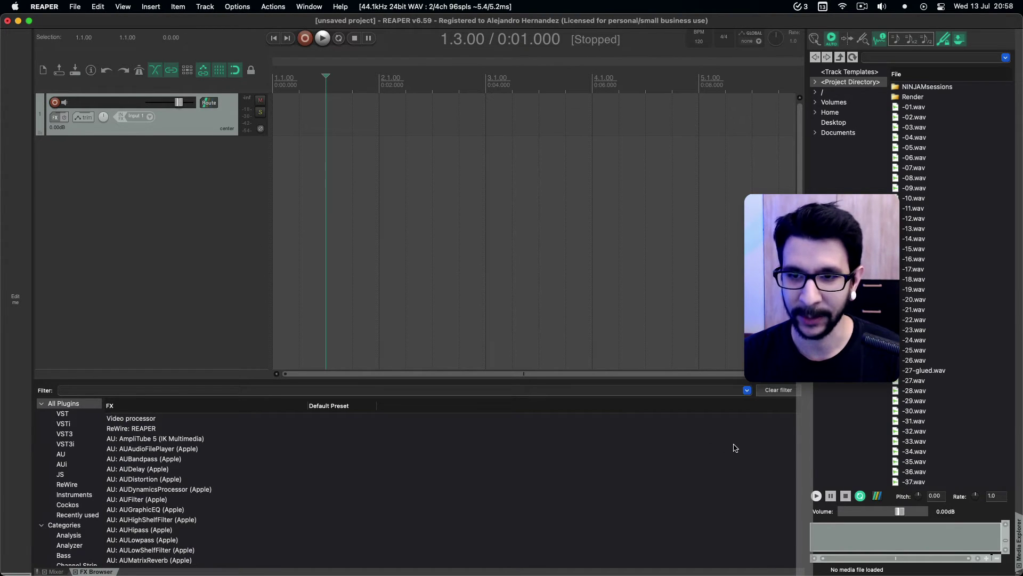
Step: Move the docked FX browser to the right side of the main window, above the Media Explorer
{"action": "left_click_drag", "start_coordinate": [734, 444], "coordinate": [732, 445]}
{"action": "left_click_drag", "start_coordinate": [69, 185], "coordinate": [822, 244]}
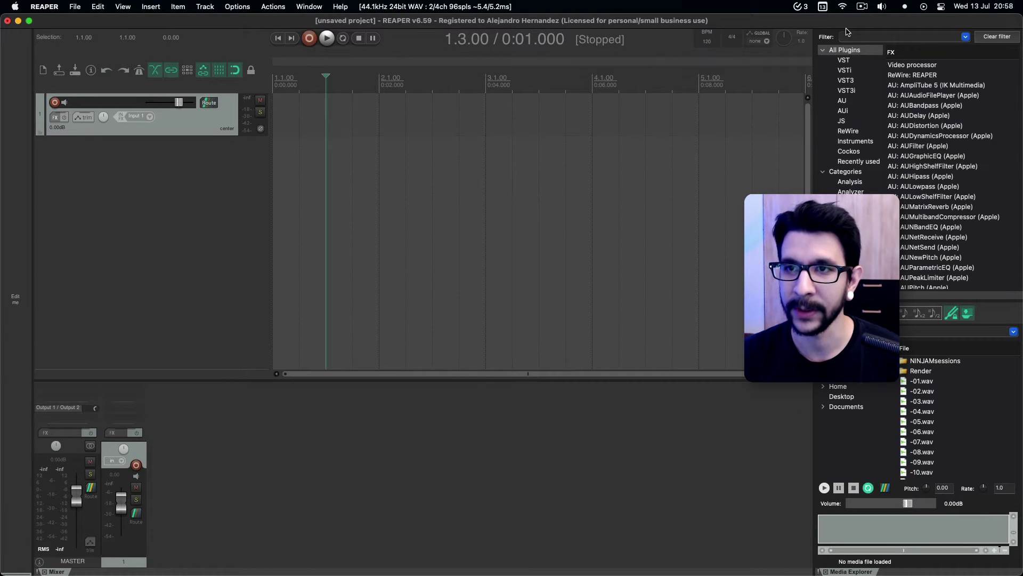
{"action": "left_click", "coordinate": [894, 107]}
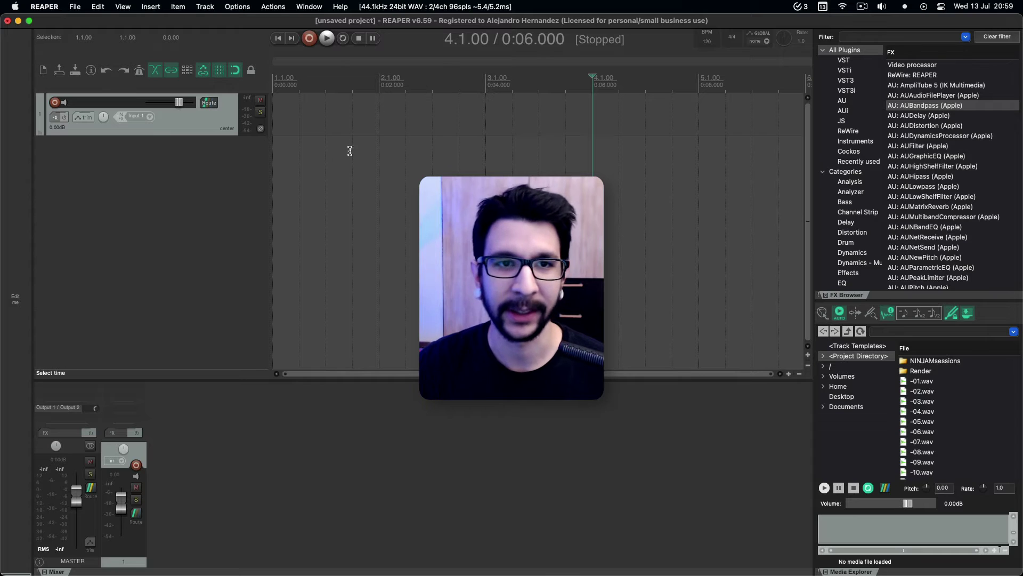
{"action": "left_click", "coordinate": [330, 168]}
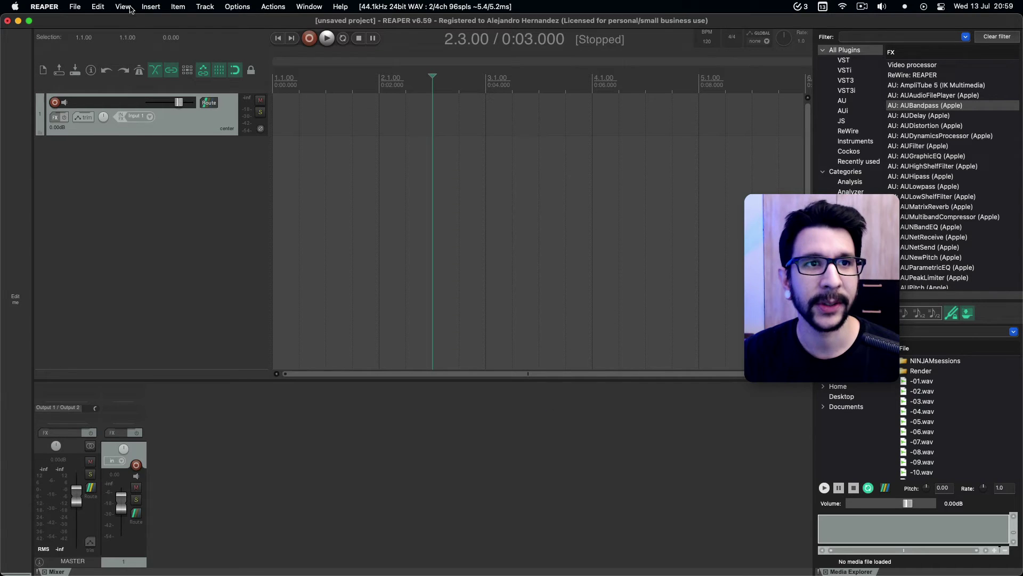
Step: Open the Screensets/Layouts window and save the current window arrangement as screenset 1, named "Default"
{"action": "left_click", "coordinate": [130, 7]}
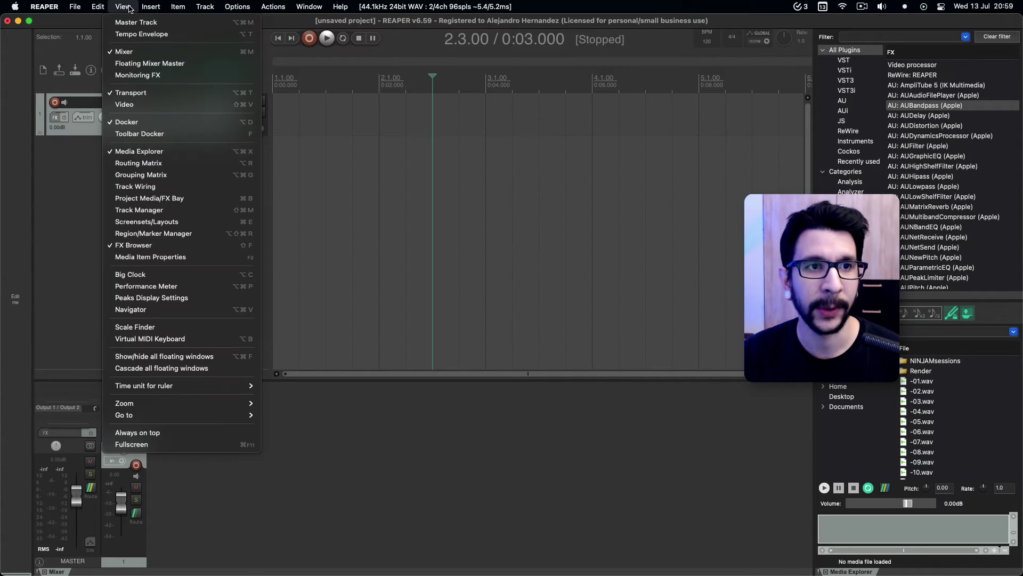
{"action": "left_click", "coordinate": [144, 223]}
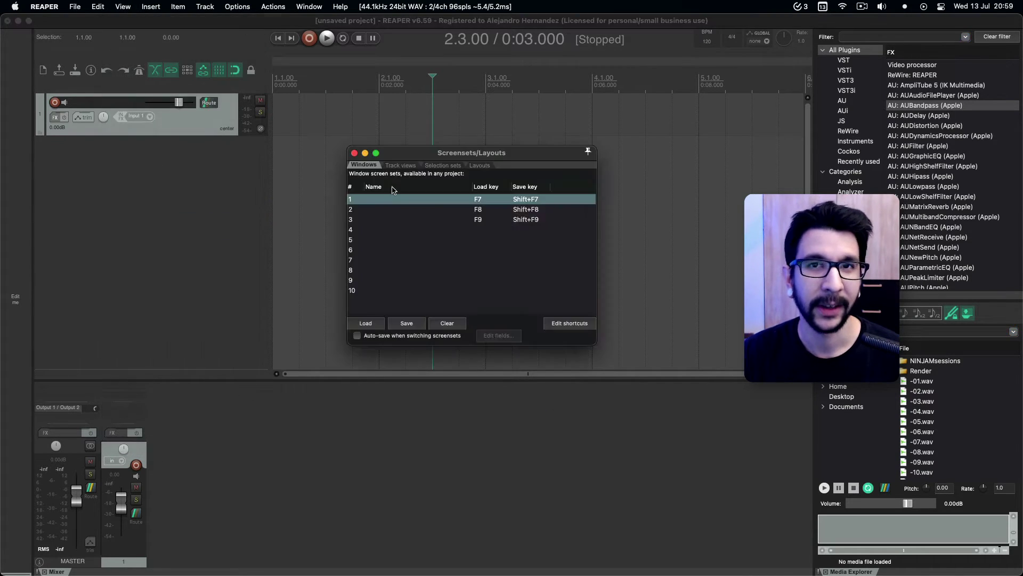
{"action": "left_click", "coordinate": [383, 290]}
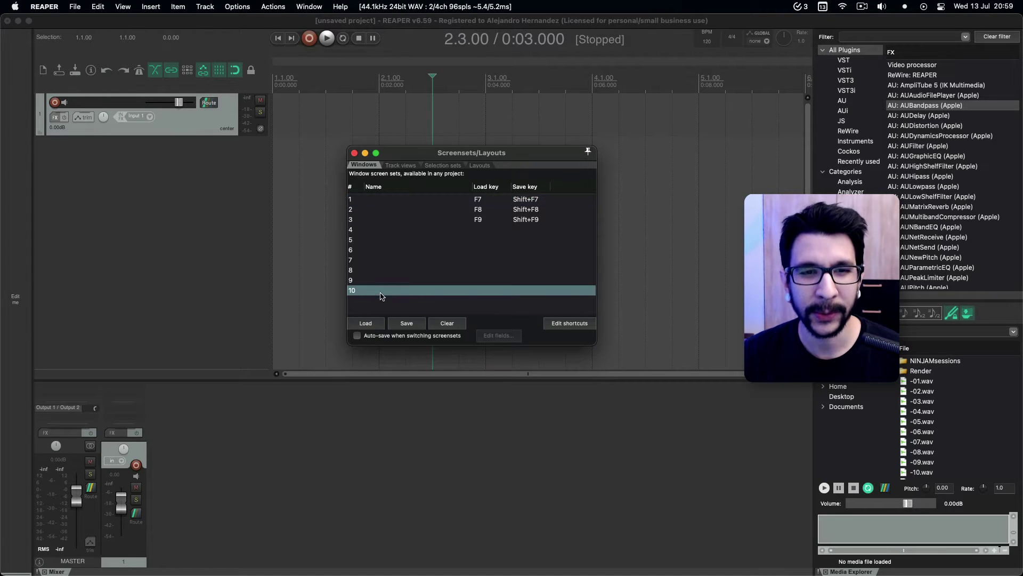
{"action": "left_click", "coordinate": [385, 203]}
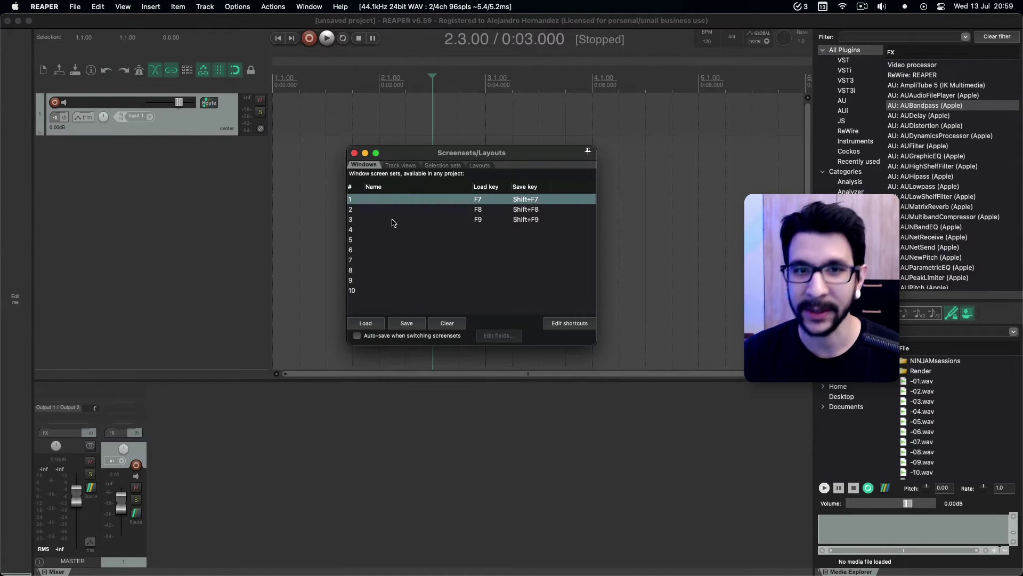
{"action": "left_click", "coordinate": [408, 211]}
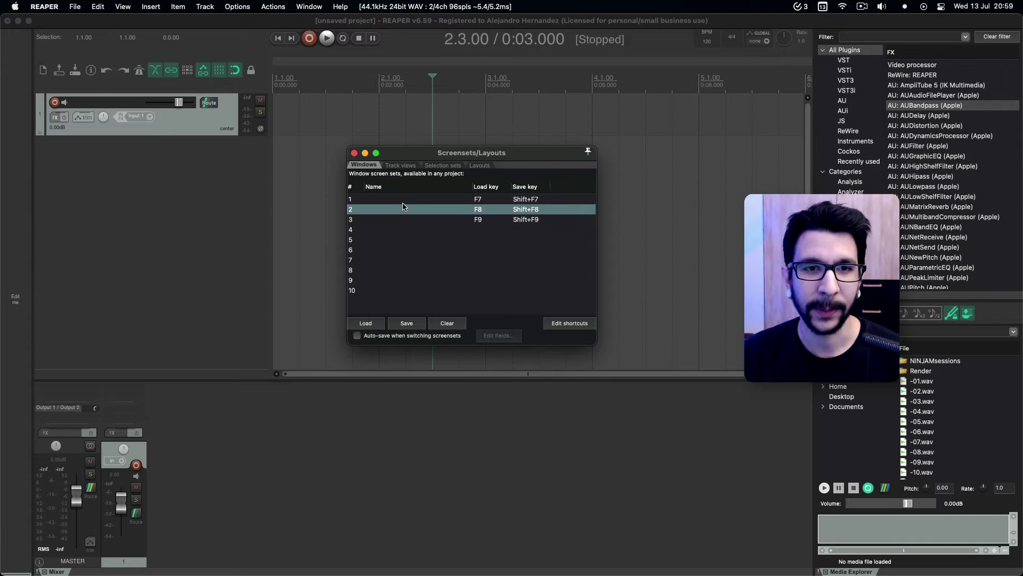
{"action": "left_click", "coordinate": [403, 202]}
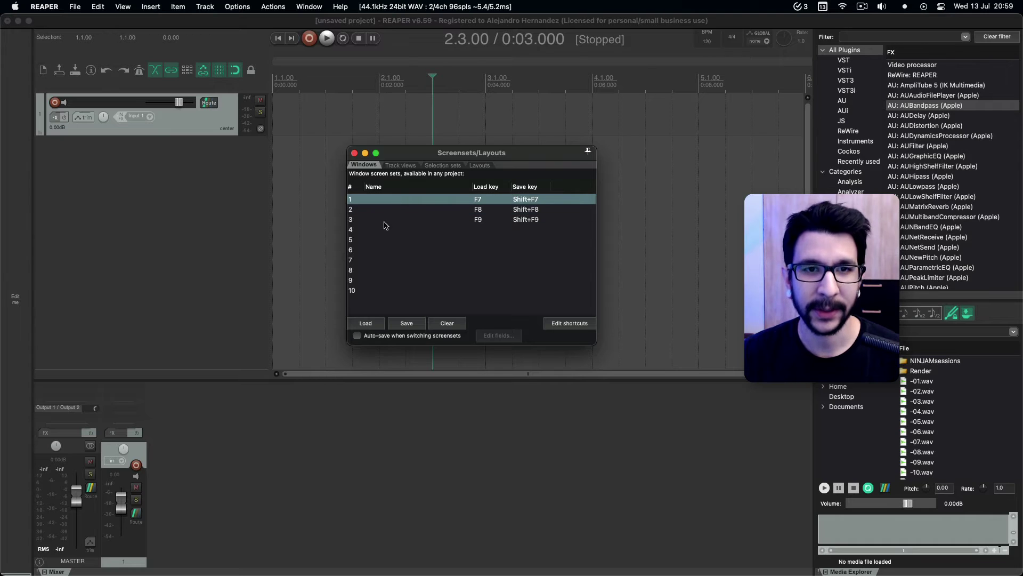
{"action": "left_click", "coordinate": [405, 324]}
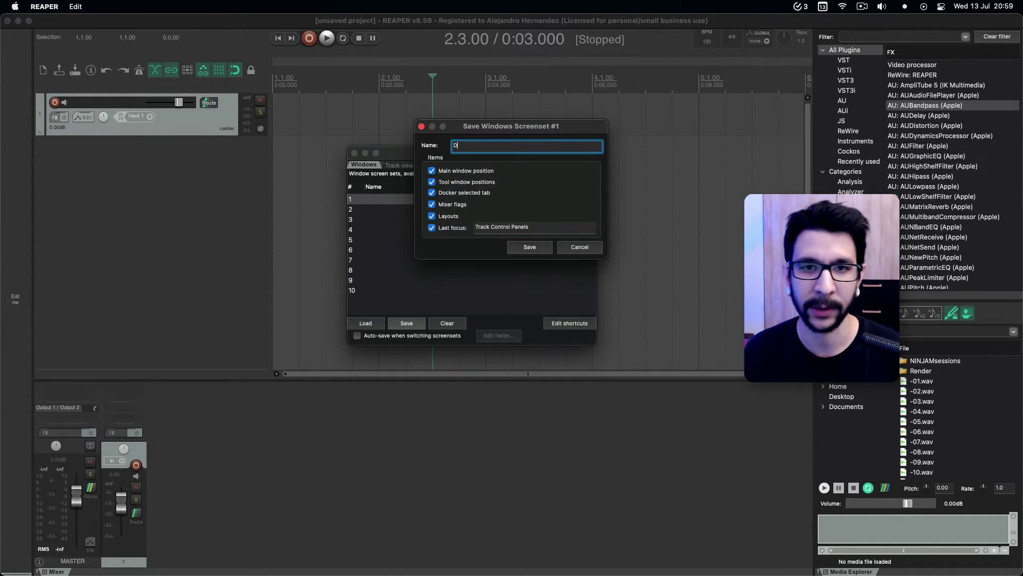
{"action": "type", "text": "Default"}
{"action": "key", "text": "Return"}
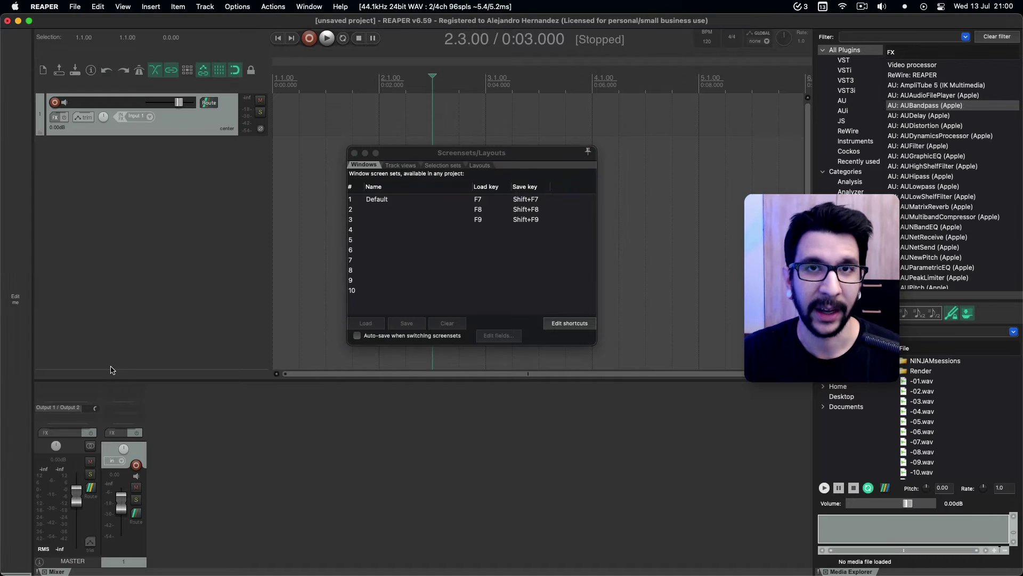
Step: Move the mixer into the docker along the left side of the main window, widen that docker and close Toolbar 1
{"action": "left_click_drag", "start_coordinate": [68, 523], "coordinate": [22, 285]}
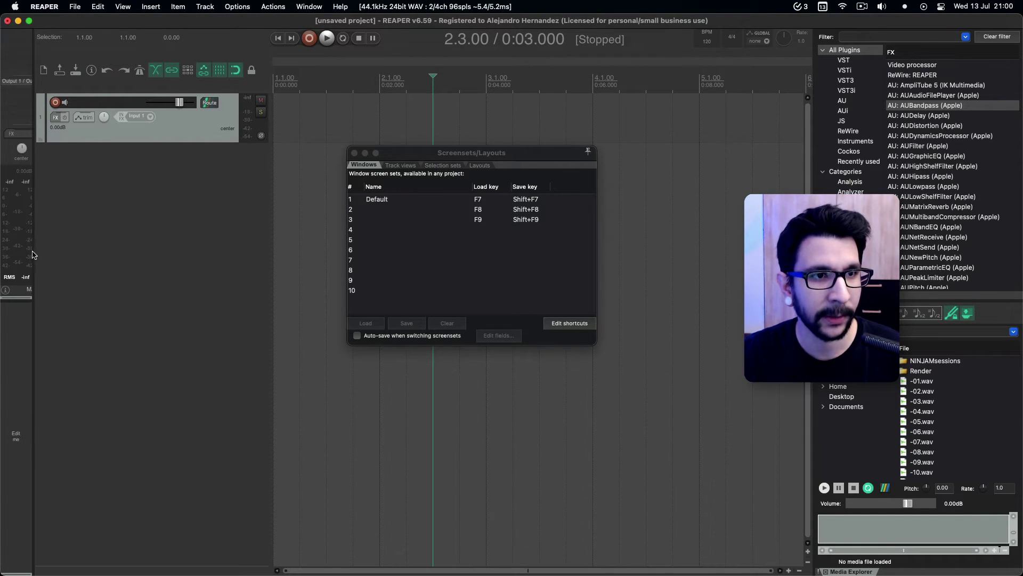
{"action": "left_click_drag", "start_coordinate": [38, 252], "coordinate": [74, 246]}
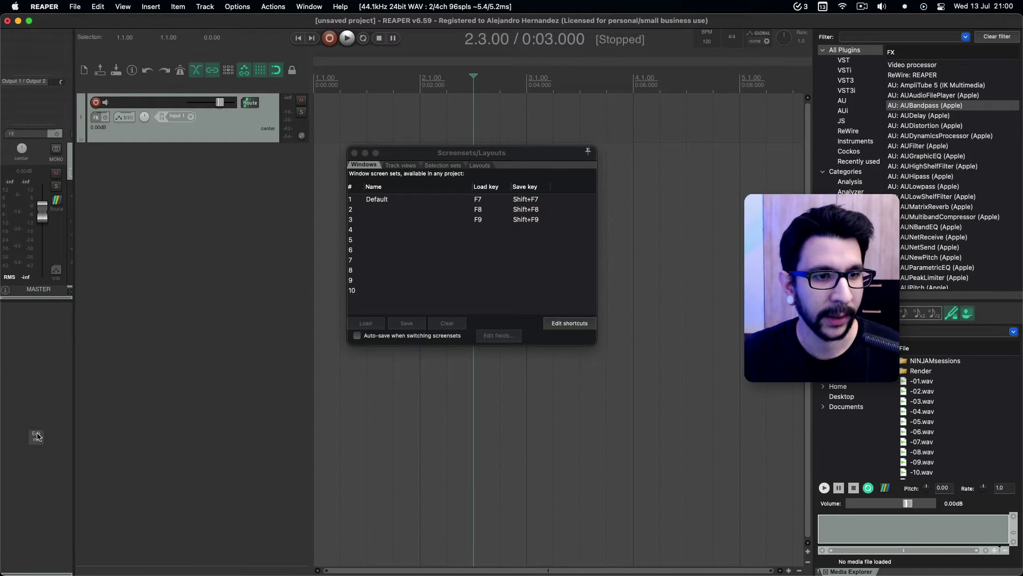
{"action": "right_click", "coordinate": [65, 430]}
{"action": "mouse_move", "coordinate": [99, 461]}
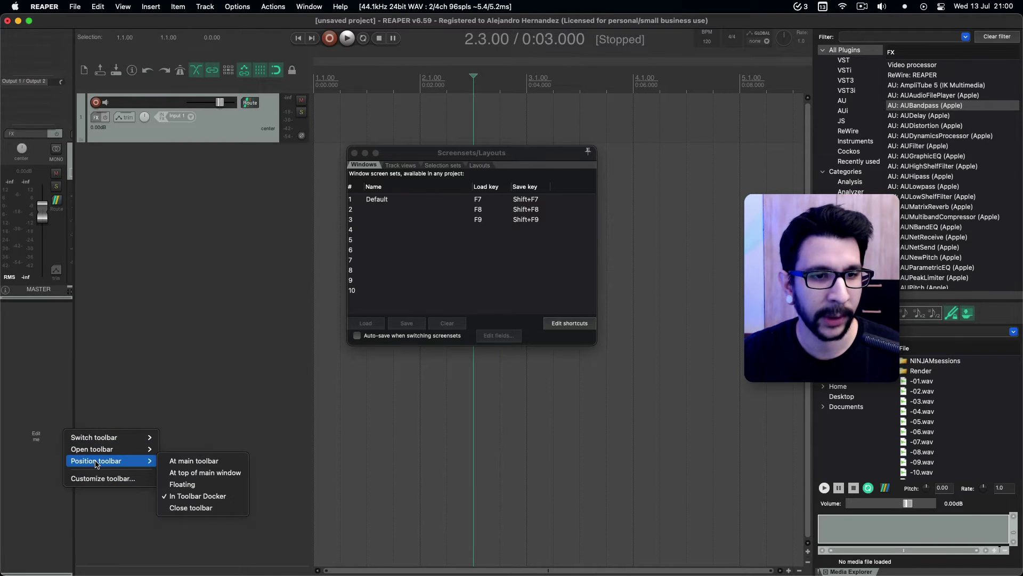
{"action": "left_click", "coordinate": [190, 506]}
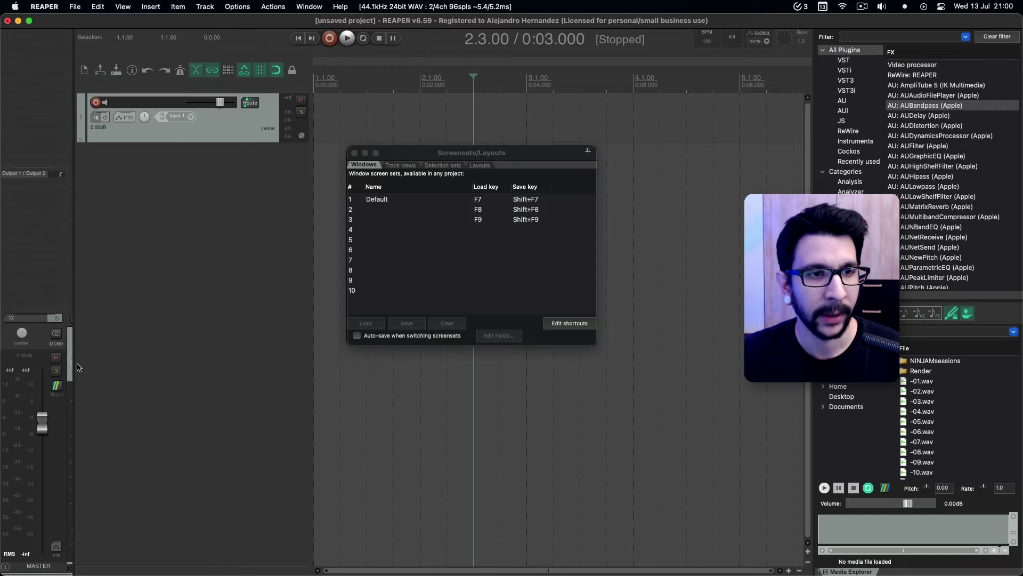
Step: Hide the master track in the mixer and narrow the left docker to the width of one channel strip
{"action": "left_click_drag", "start_coordinate": [75, 359], "coordinate": [100, 363]}
{"action": "right_click", "coordinate": [58, 389]}
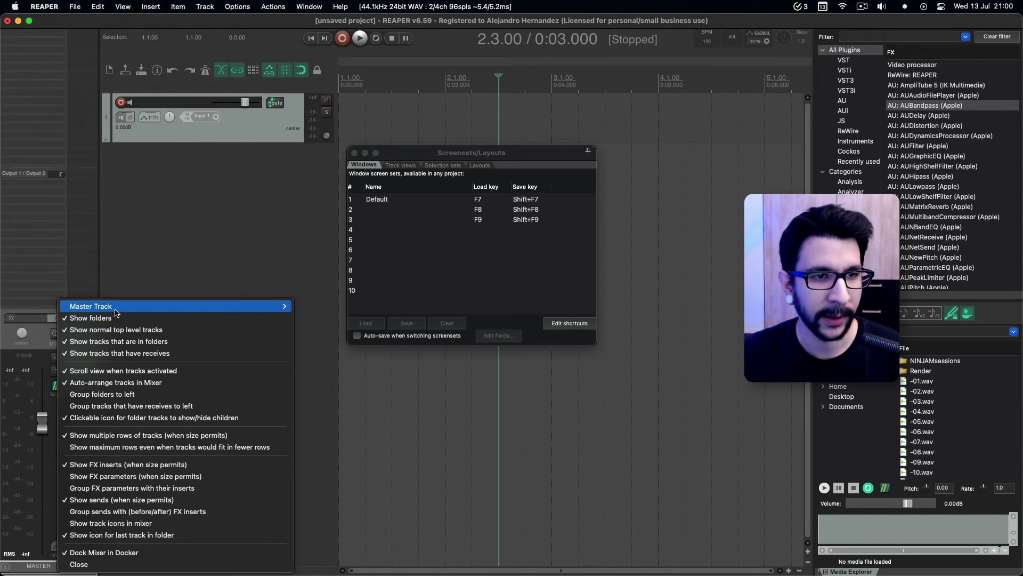
{"action": "mouse_move", "coordinate": [256, 306]}
{"action": "left_click", "coordinate": [320, 307]}
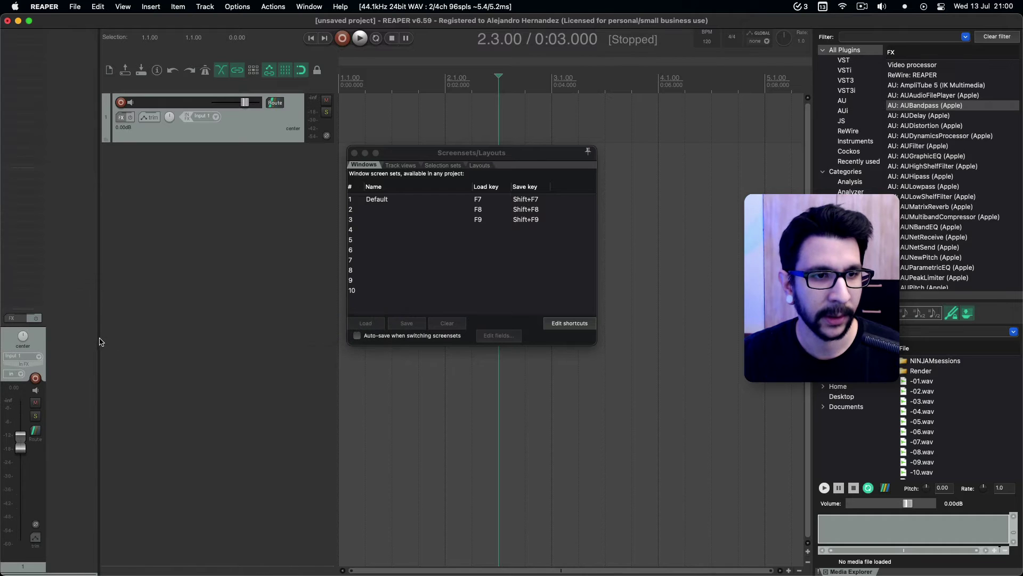
{"action": "left_click_drag", "start_coordinate": [99, 331], "coordinate": [57, 334]}
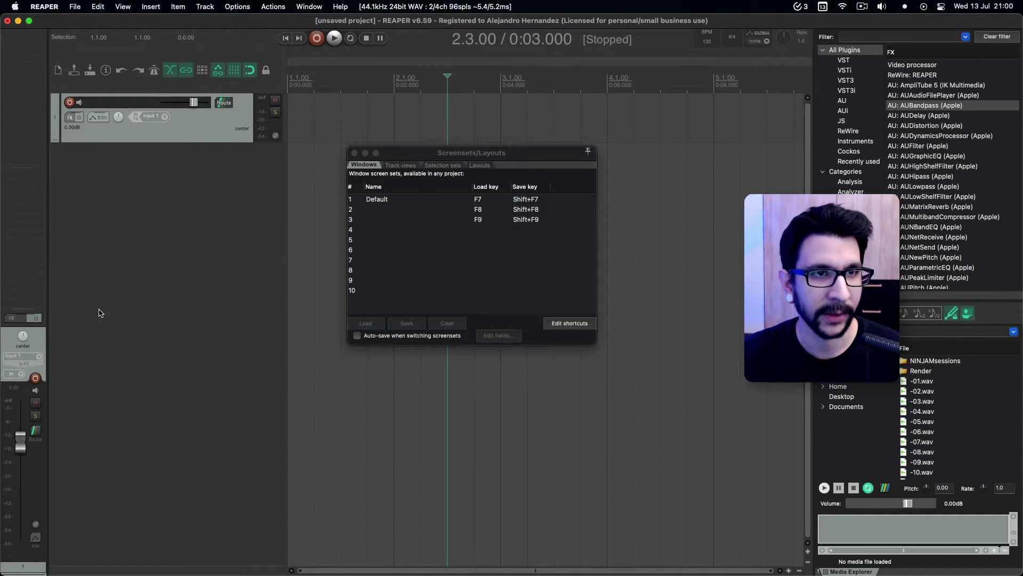
Step: Add tracks 2 and 3, turn off showing multiple rows of tracks in the mixer and keep it one channel strip wide
{"action": "double_click", "coordinate": [86, 236]}
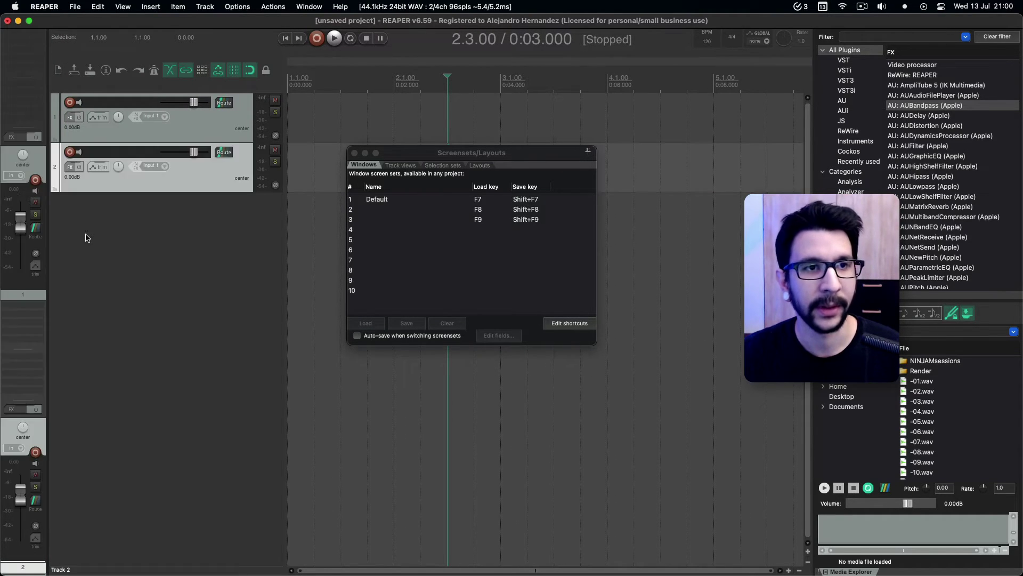
{"action": "left_click", "coordinate": [137, 132]}
{"action": "left_click_drag", "start_coordinate": [46, 318], "coordinate": [166, 335]}
{"action": "right_click", "coordinate": [156, 343]}
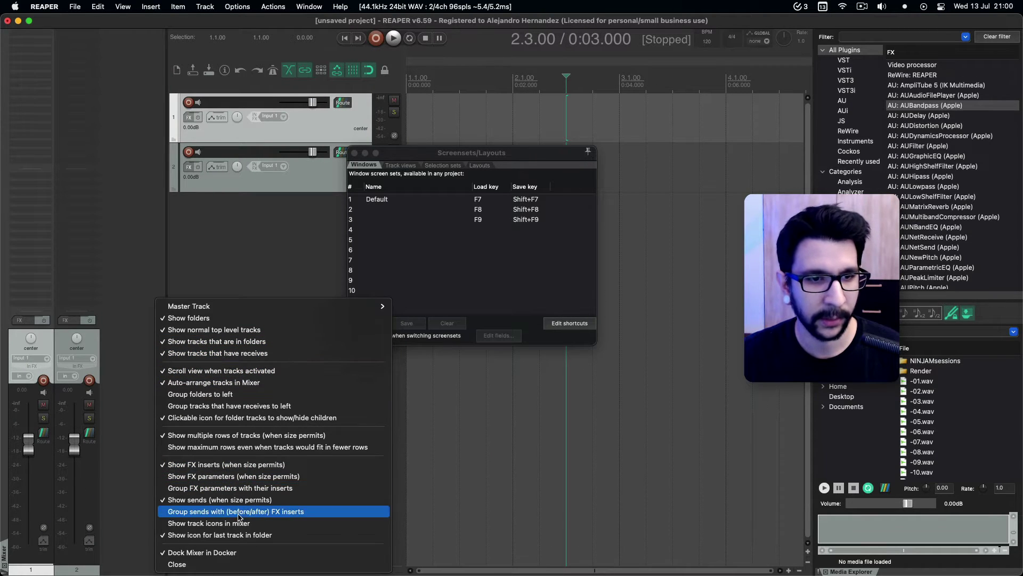
{"action": "left_click", "coordinate": [229, 435]}
{"action": "left_click_drag", "start_coordinate": [167, 354], "coordinate": [47, 346]}
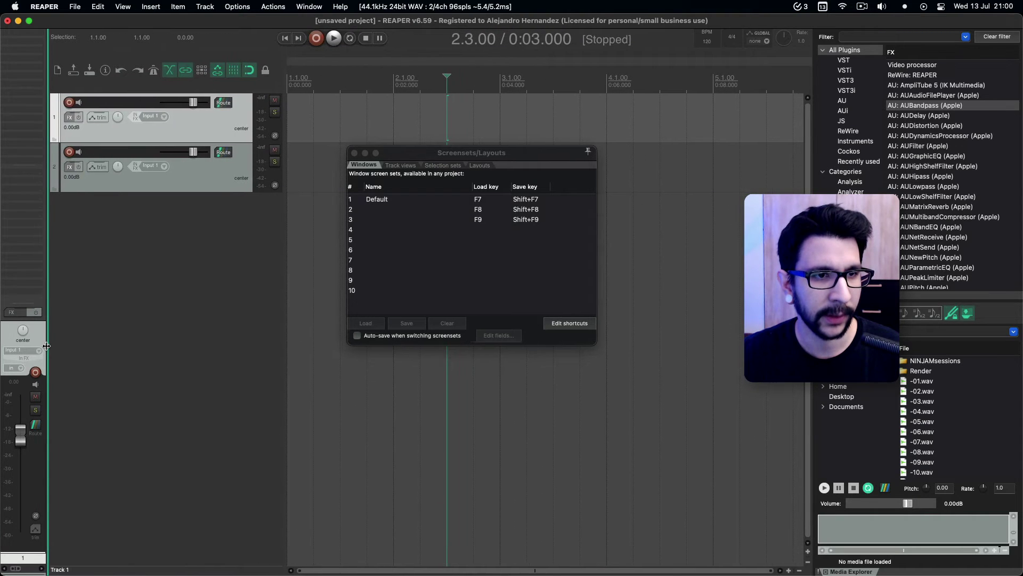
{"action": "double_click", "coordinate": [151, 309]}
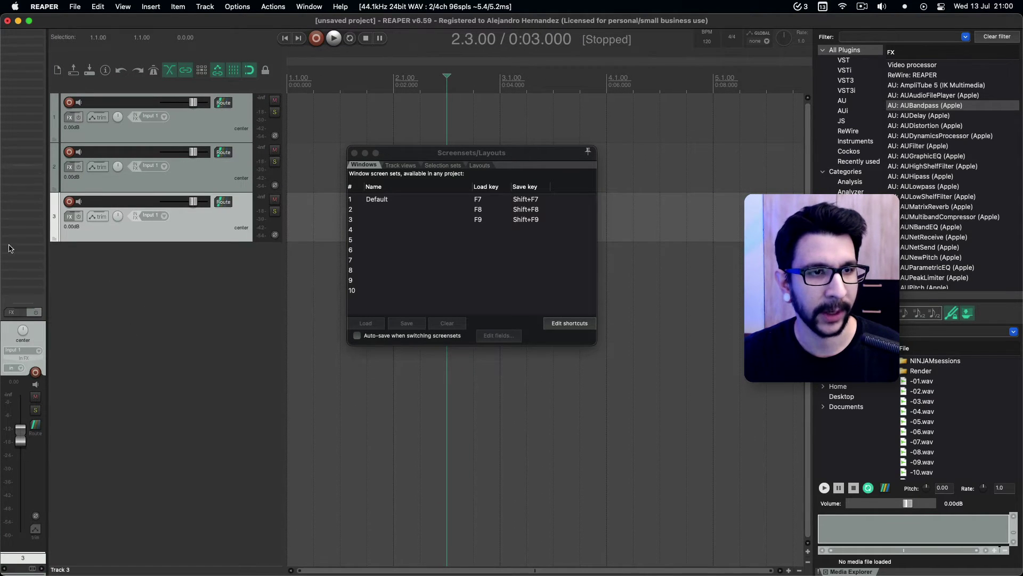
{"action": "left_click", "coordinate": [160, 341]}
Step: Close the docked FX browser, the Media Explorer and the Screensets/Layouts window
{"action": "left_click", "coordinate": [357, 211]}
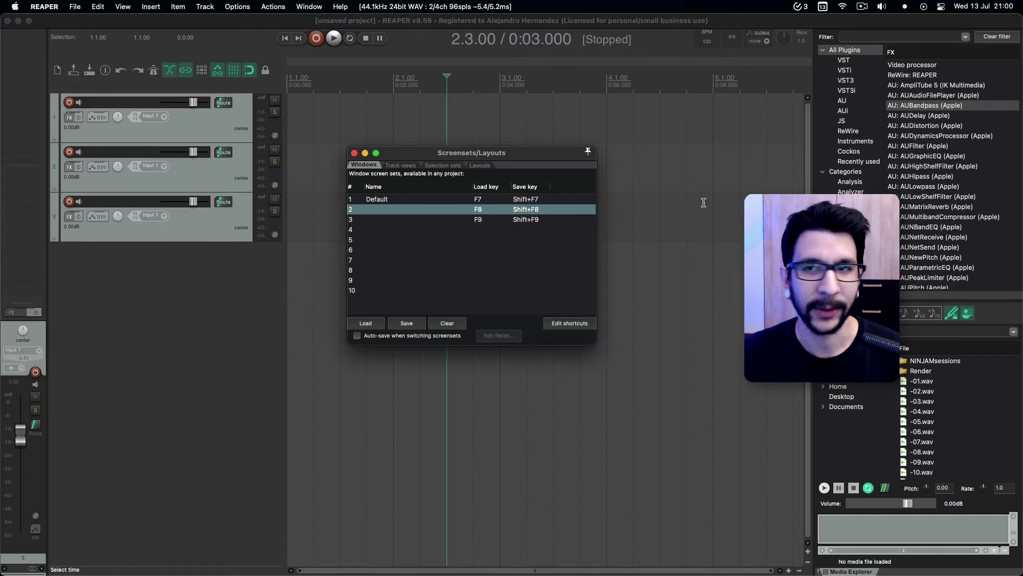
{"action": "left_click", "coordinate": [825, 296]}
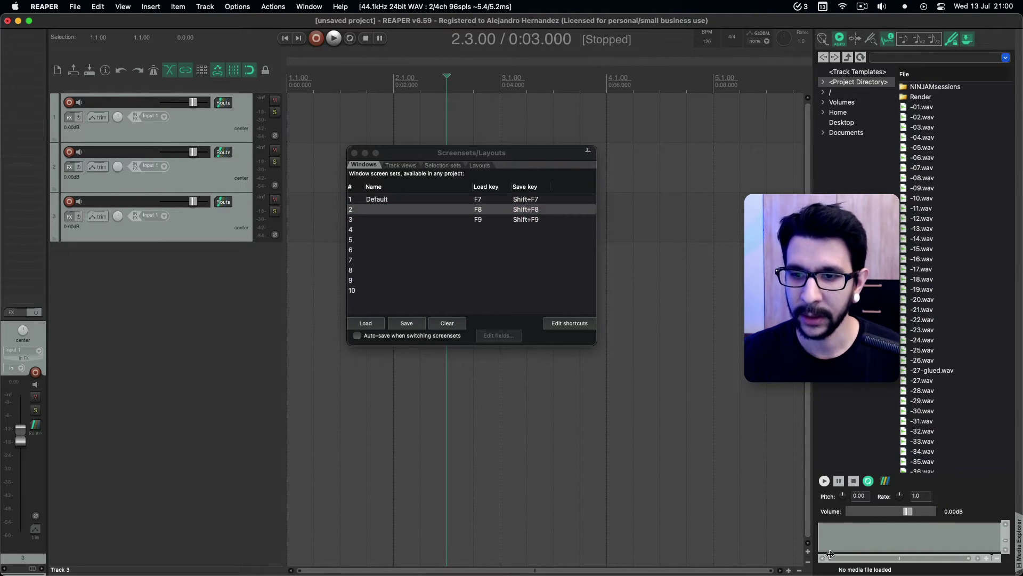
{"action": "key", "text": "super+alt+x"}
{"action": "left_click", "coordinate": [355, 153]}
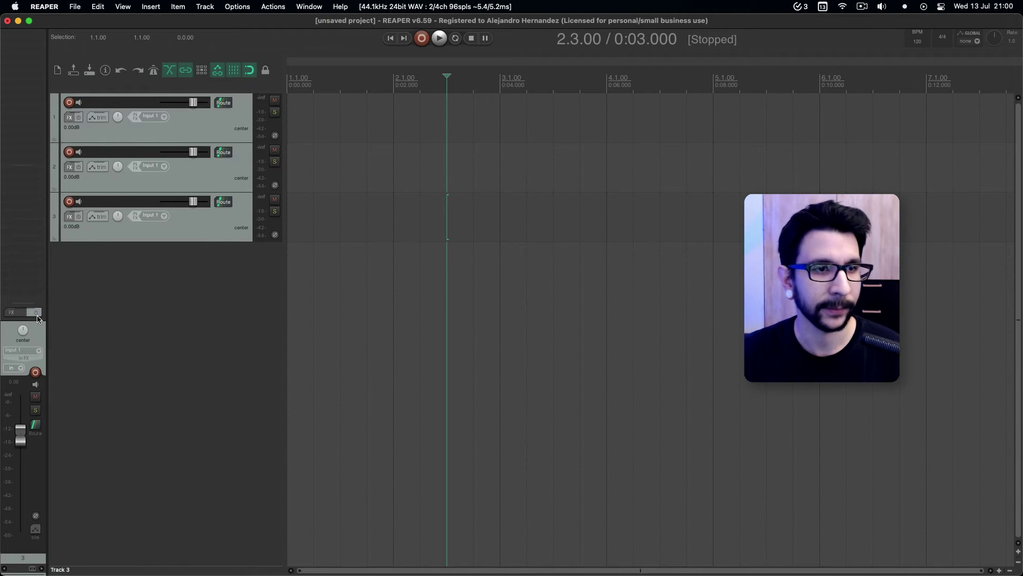
Step: Reopen the Screensets/Layouts window and save the current window arrangement as screenset 2, named "Sidebar view"
{"action": "key", "text": "super+e"}
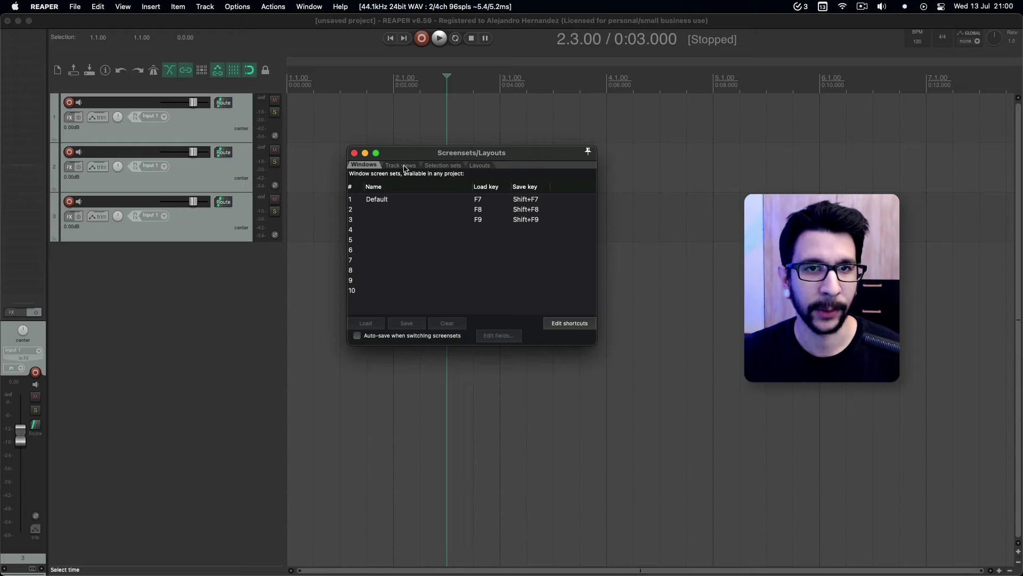
{"action": "left_click_drag", "start_coordinate": [412, 158], "coordinate": [416, 173]}
{"action": "left_click", "coordinate": [415, 224]}
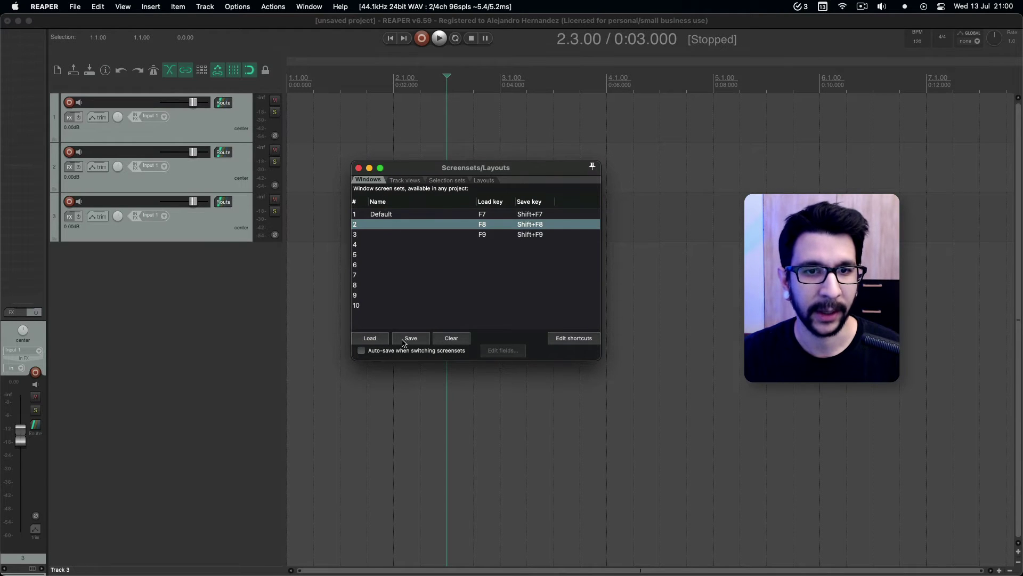
{"action": "left_click", "coordinate": [409, 339]}
{"action": "type", "text": "S"}
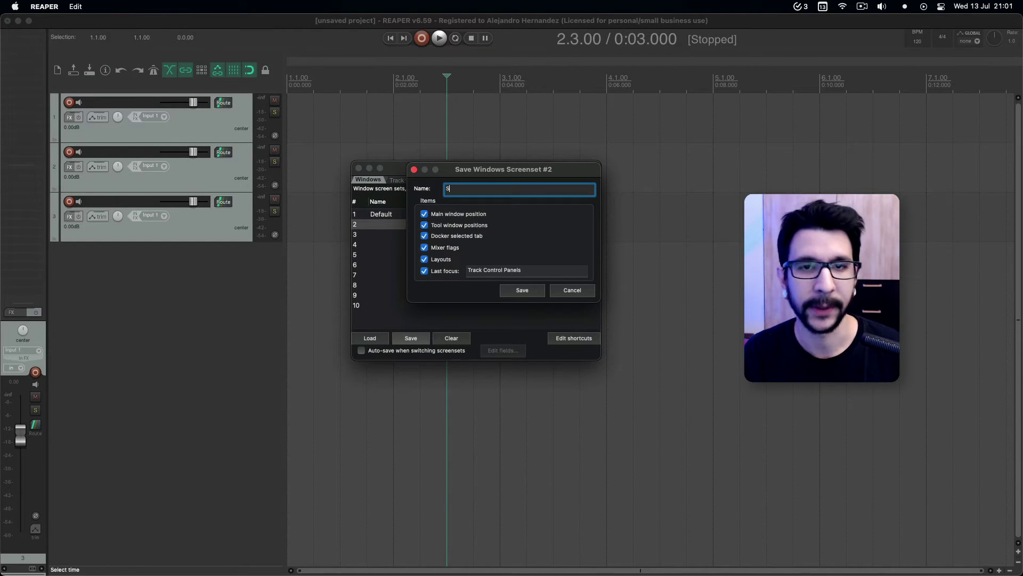
{"action": "type", "text": "idebar view"}
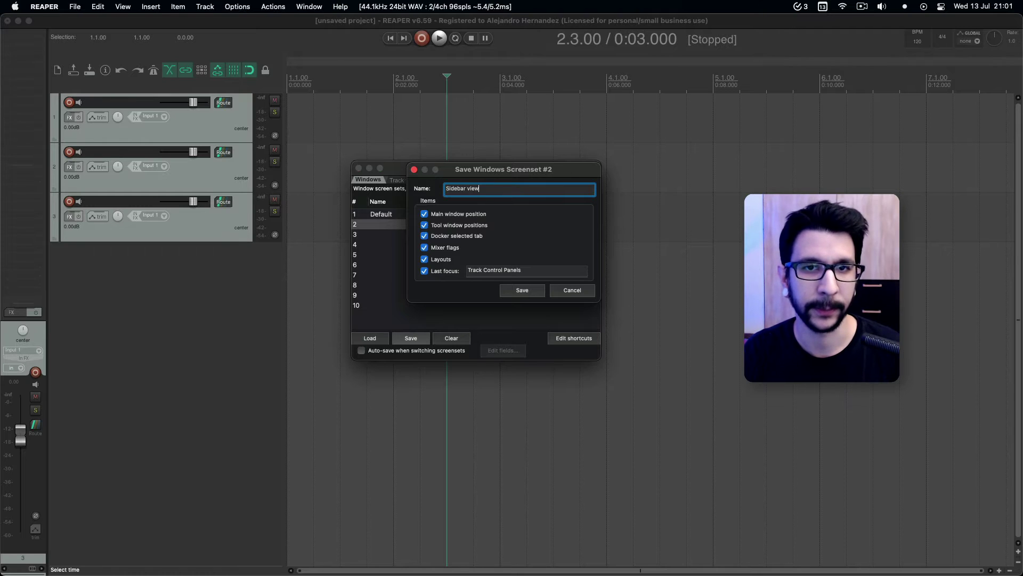
{"action": "key", "text": "Return"}
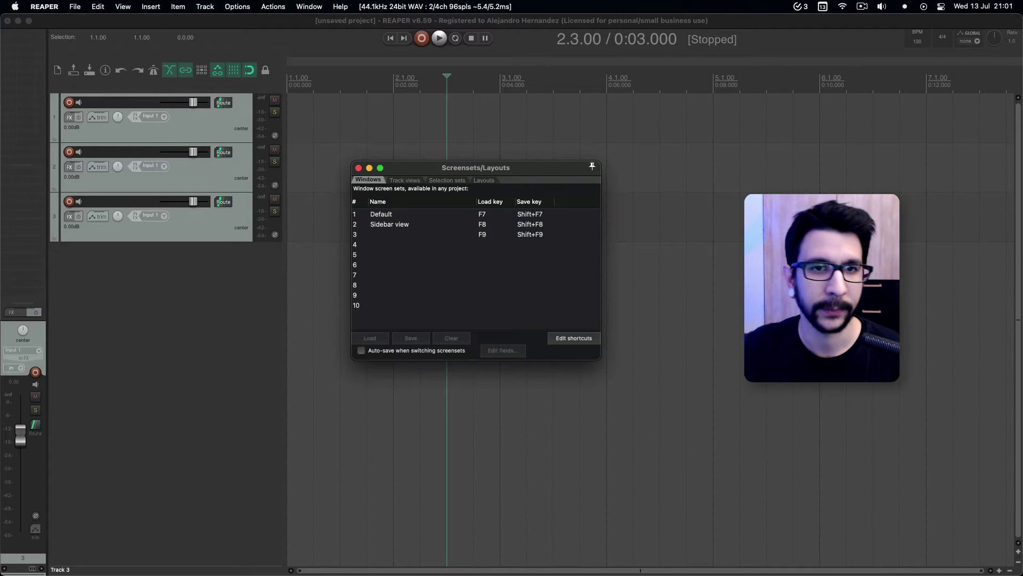
Step: Load the "Default" window screenset and switch back to the "Sidebar view" screenset
{"action": "left_click", "coordinate": [392, 216]}
{"action": "double_click", "coordinate": [391, 224]}
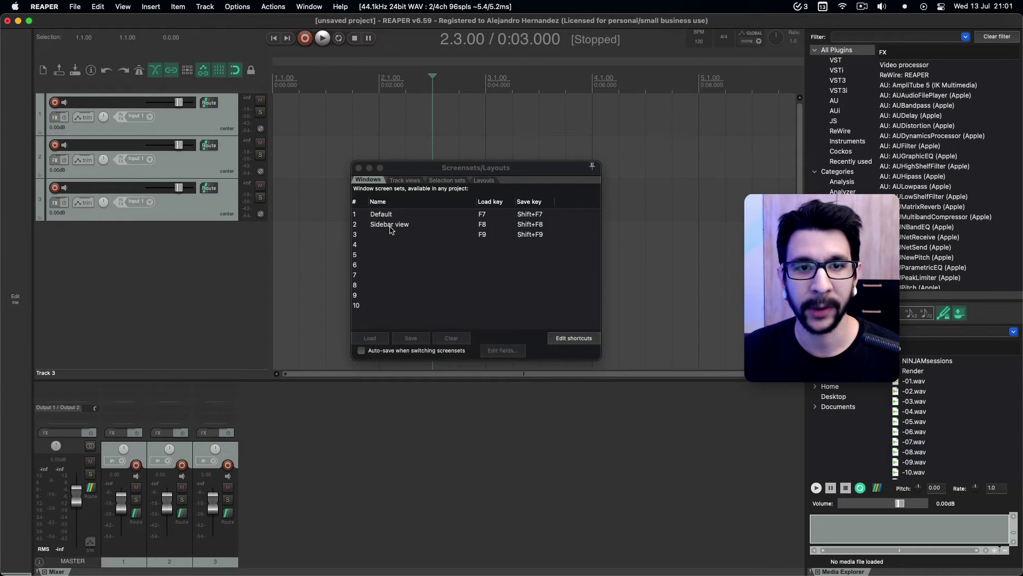
{"action": "double_click", "coordinate": [390, 226]}
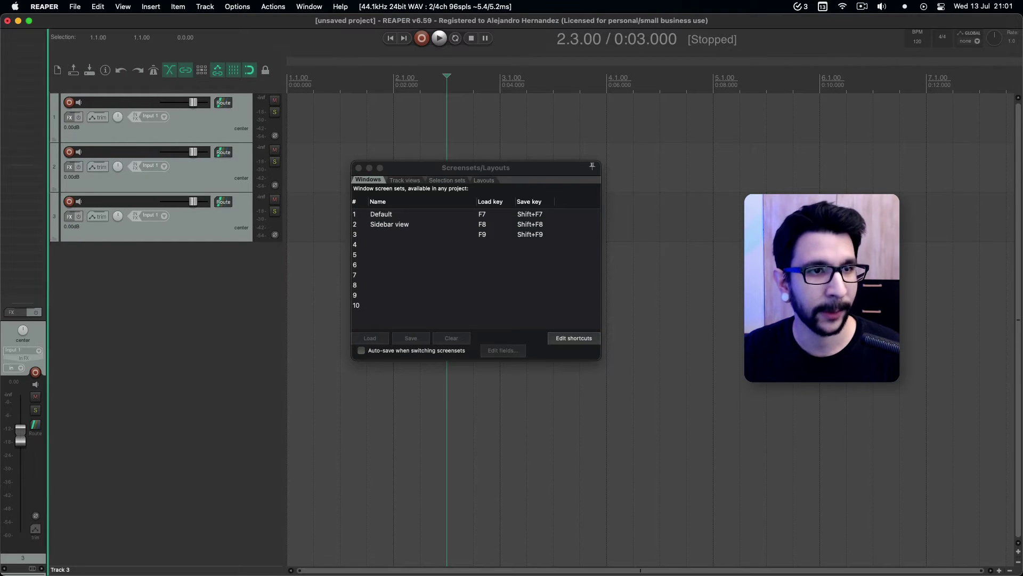
{"action": "left_click", "coordinate": [517, 225]}
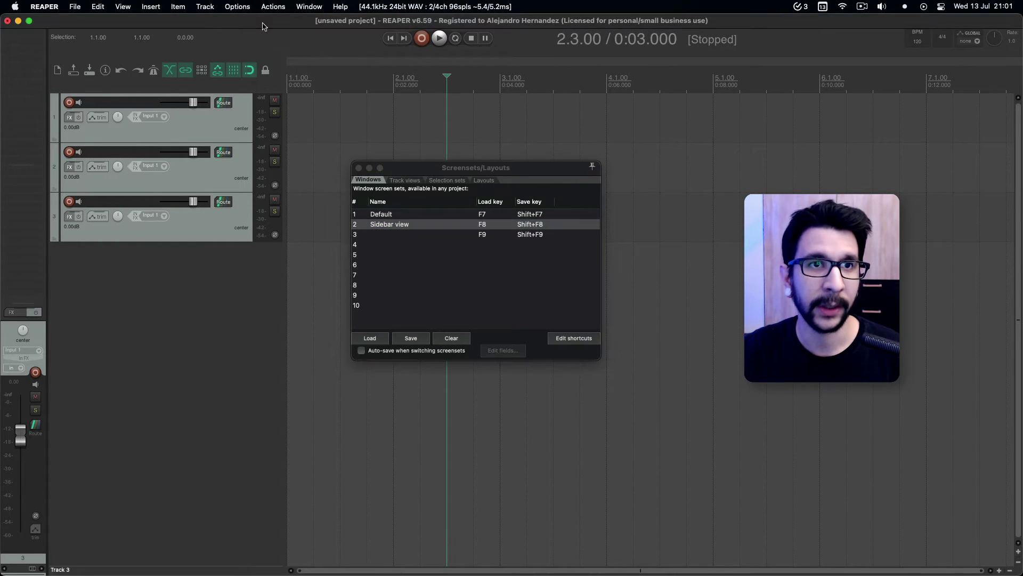
Step: Open the shortcut editor for the window screensets and reposition the Actions window over the Screensets/Layouts window
{"action": "left_click", "coordinate": [273, 6]}
{"action": "left_click", "coordinate": [277, 25]}
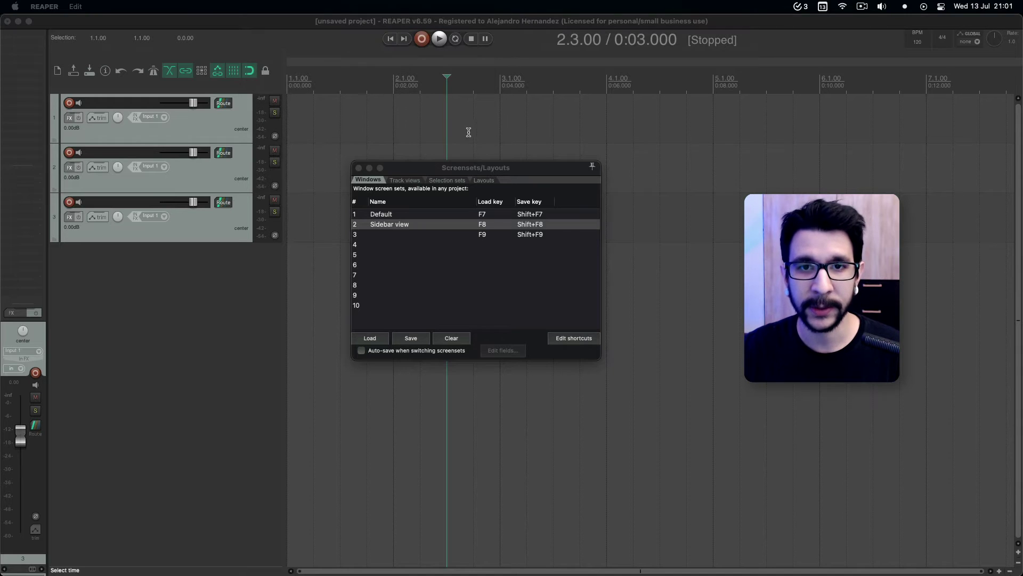
{"action": "left_click", "coordinate": [580, 338]}
{"action": "left_click", "coordinate": [573, 340]}
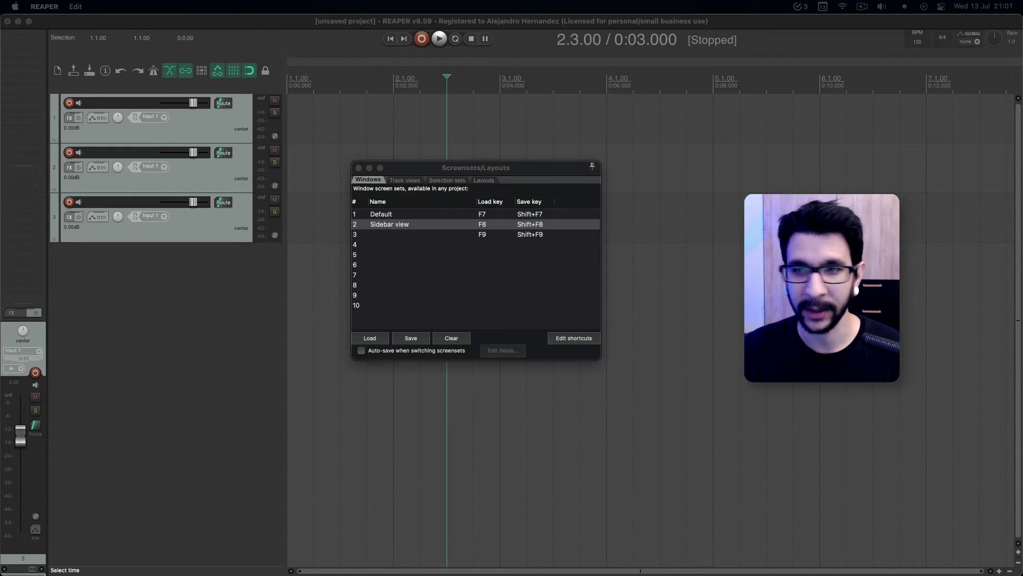
{"action": "left_click_drag", "start_coordinate": [612, 255], "coordinate": [473, 217]}
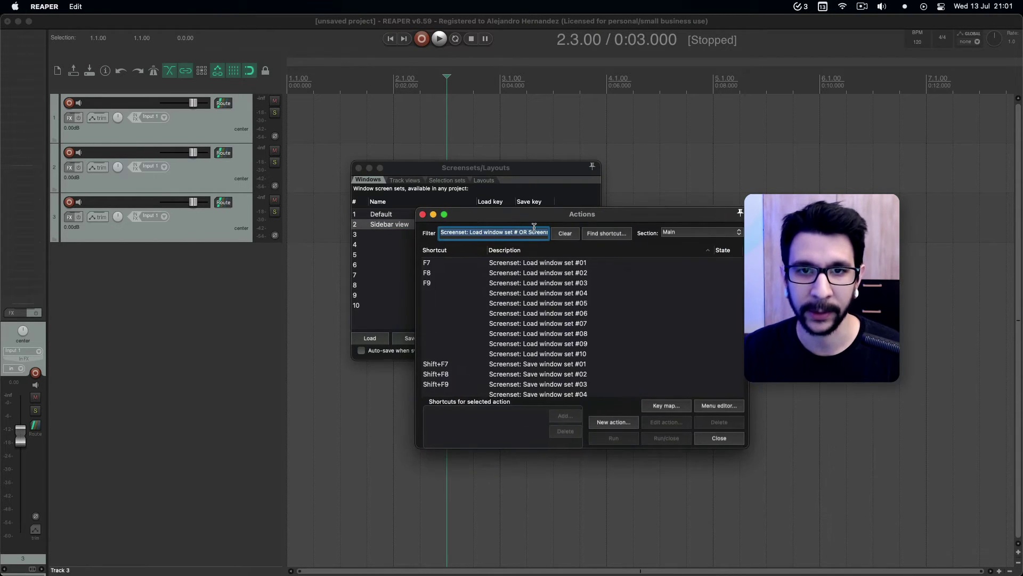
{"action": "left_click_drag", "start_coordinate": [537, 218], "coordinate": [522, 191]}
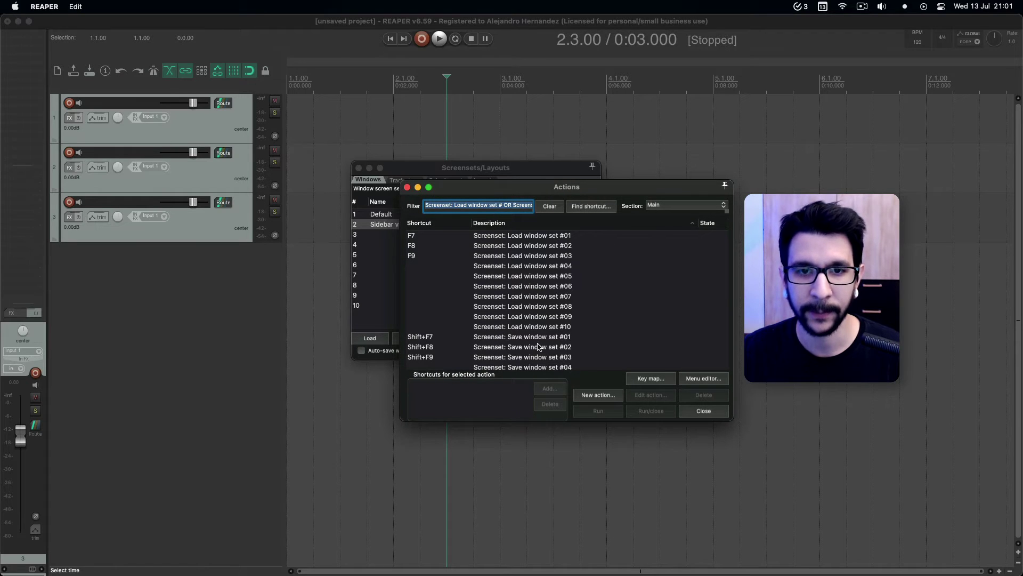
Step: Look through the "Screenset: Load window set" actions and their shortcuts, from window set #01 to #10
{"action": "left_click", "coordinate": [496, 238]}
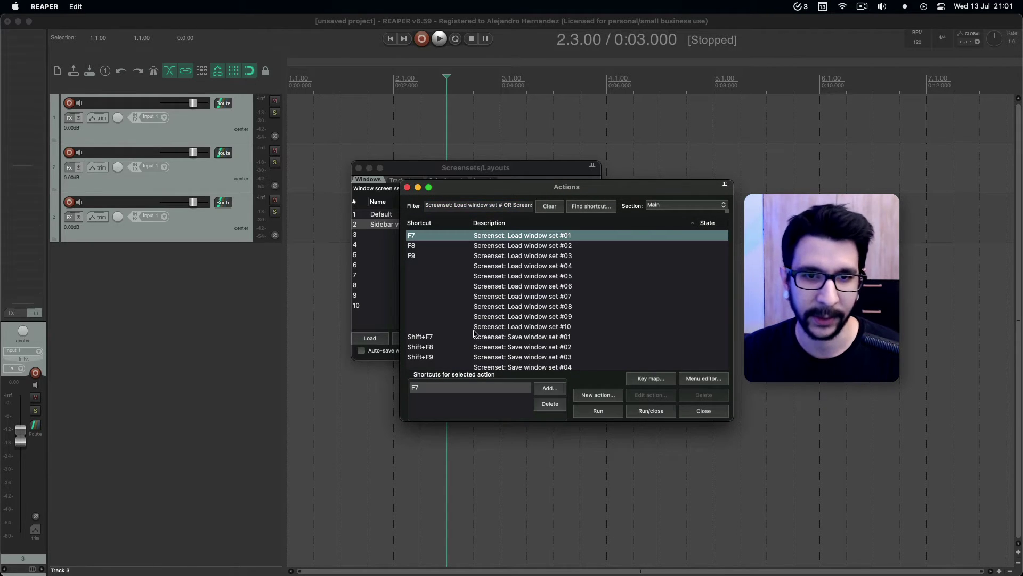
{"action": "left_click", "coordinate": [501, 256]}
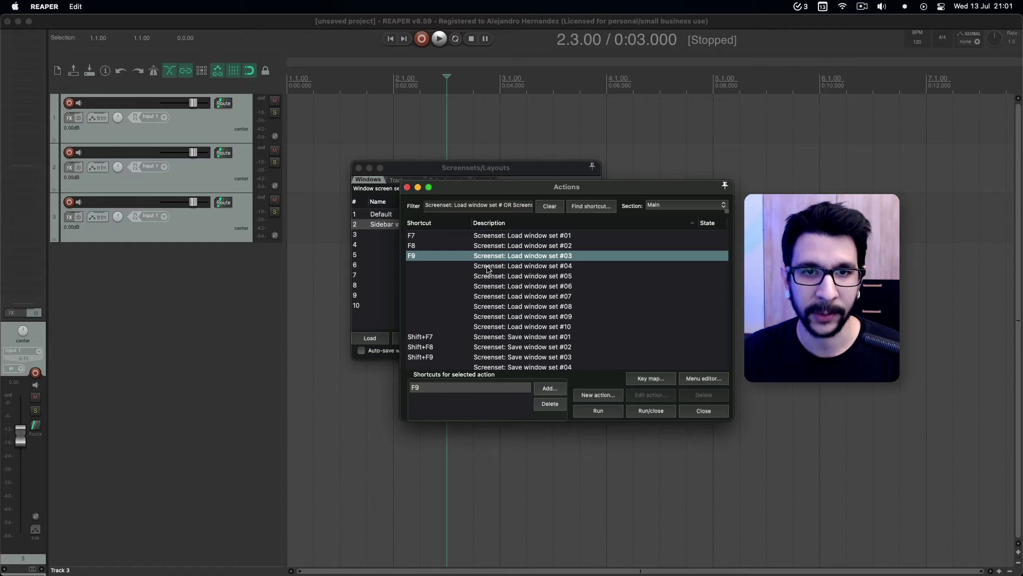
{"action": "left_click", "coordinate": [489, 266]}
{"action": "left_click", "coordinate": [492, 286]}
{"action": "left_click", "coordinate": [493, 308]}
{"action": "left_click", "coordinate": [496, 327]}
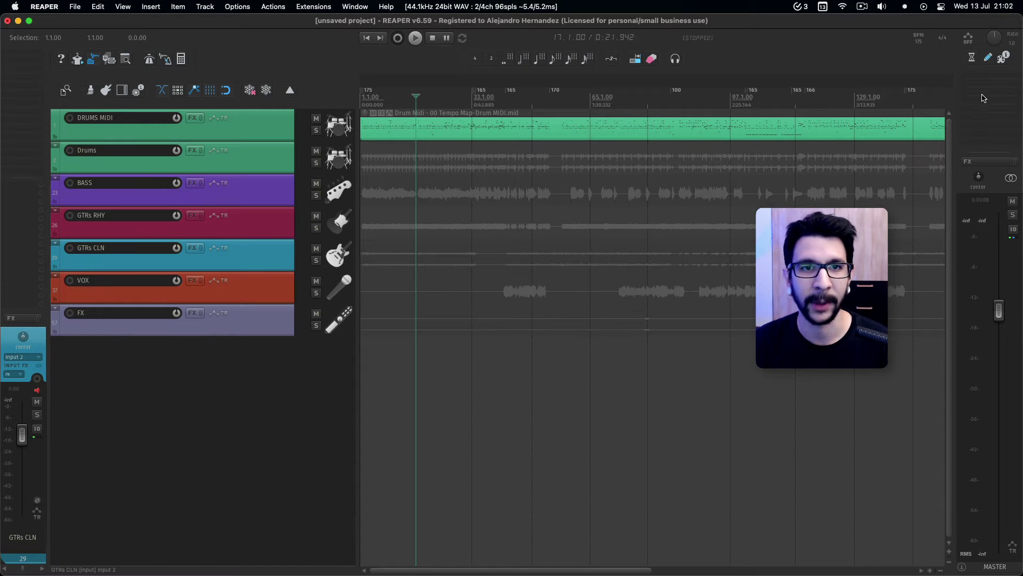
Step: In the project with coloured tracks, select tracks from GTRs CLN up to DRUMS MIDI and finally VOX to view each channel strip
{"action": "left_click", "coordinate": [226, 247]}
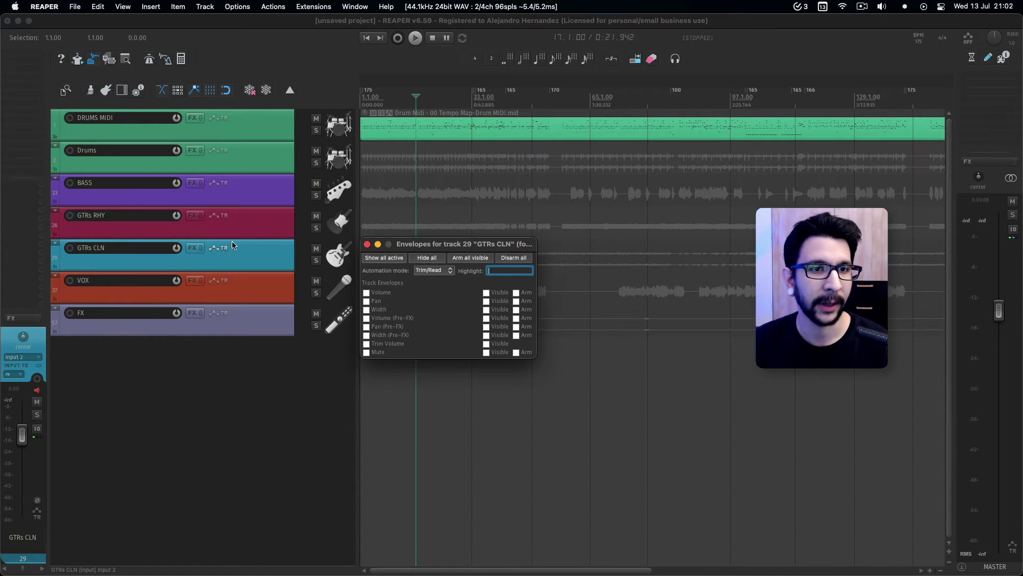
{"action": "left_click", "coordinate": [246, 231]}
{"action": "left_click", "coordinate": [252, 198]}
{"action": "left_click", "coordinate": [257, 148]}
{"action": "left_click", "coordinate": [263, 122]}
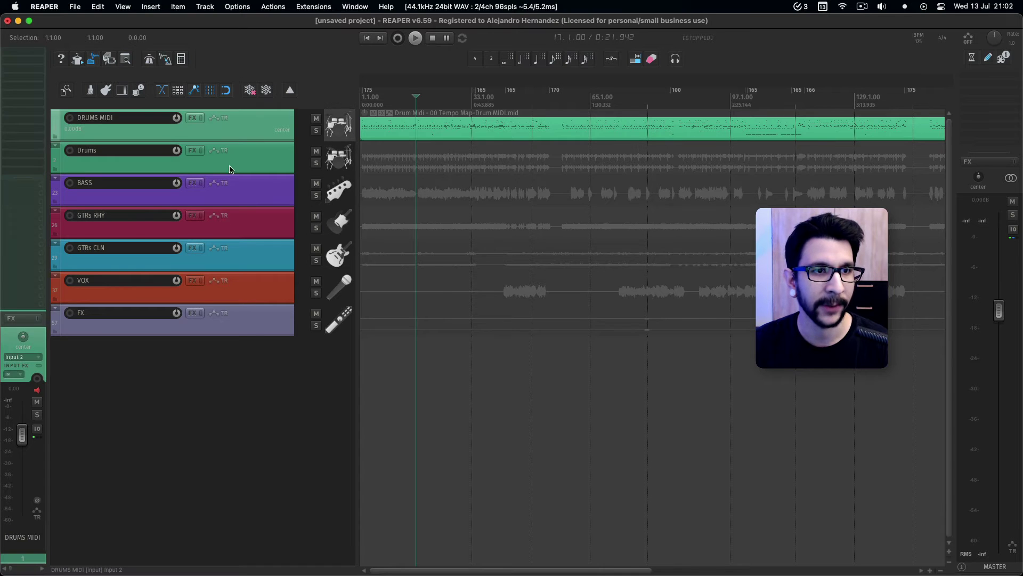
{"action": "left_click", "coordinate": [263, 300]}
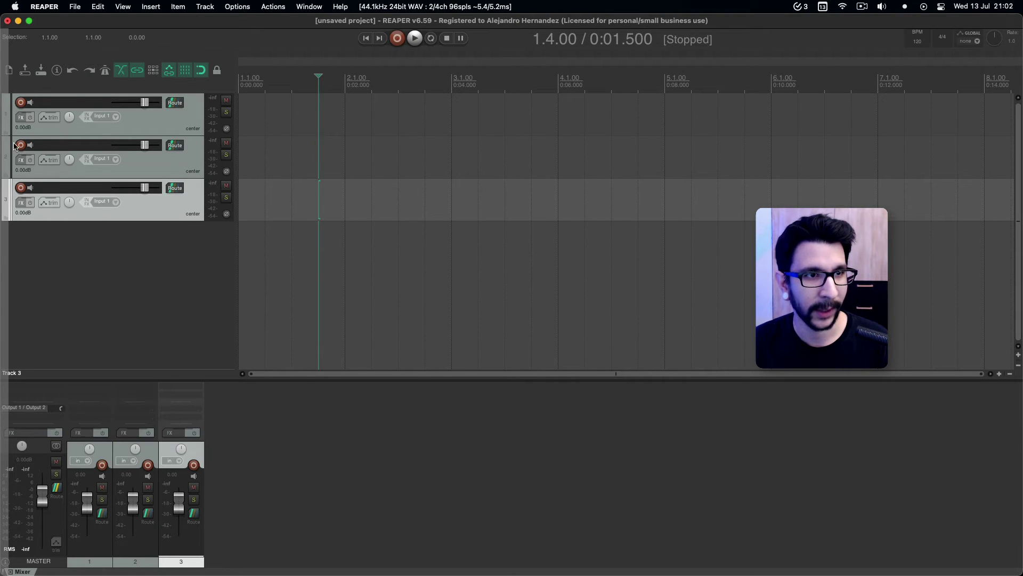
Step: Dock the mixer on the left side of the main window and widen its docker until all channel strips sit in one row
{"action": "left_click_drag", "start_coordinate": [9, 144], "coordinate": [9, 145]}
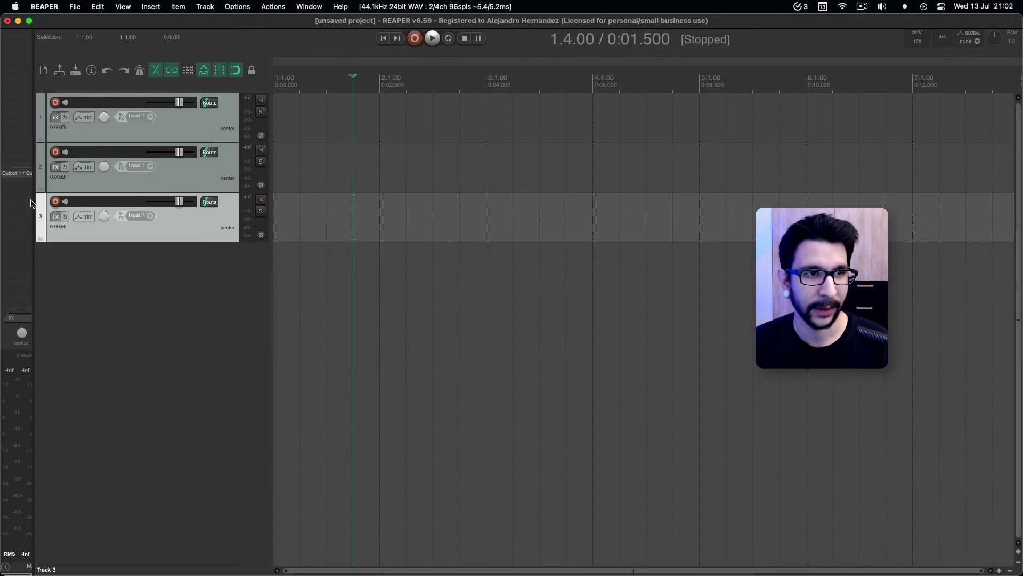
{"action": "left_click_drag", "start_coordinate": [35, 204], "coordinate": [123, 207]}
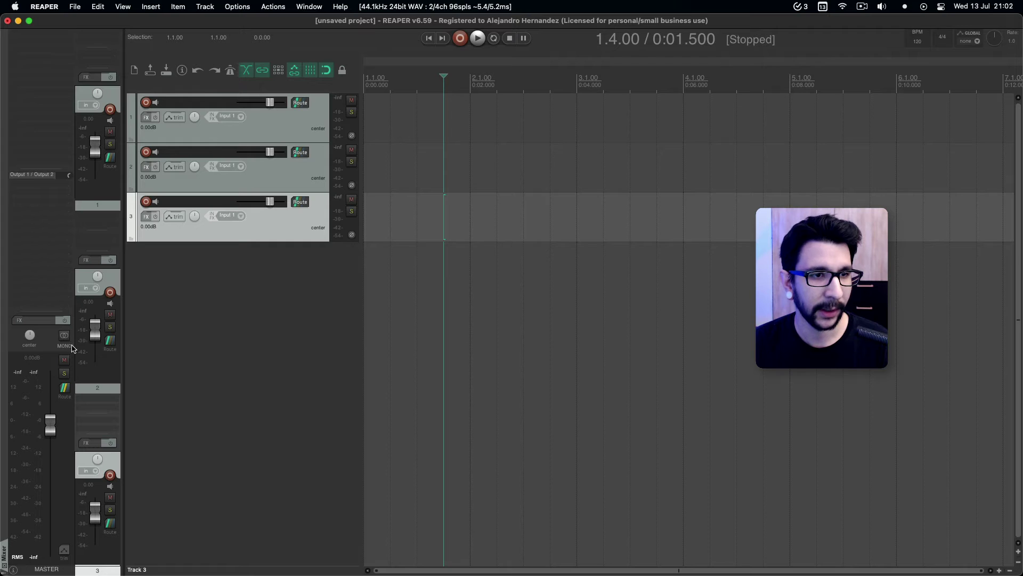
{"action": "left_click_drag", "start_coordinate": [125, 334], "coordinate": [295, 346]}
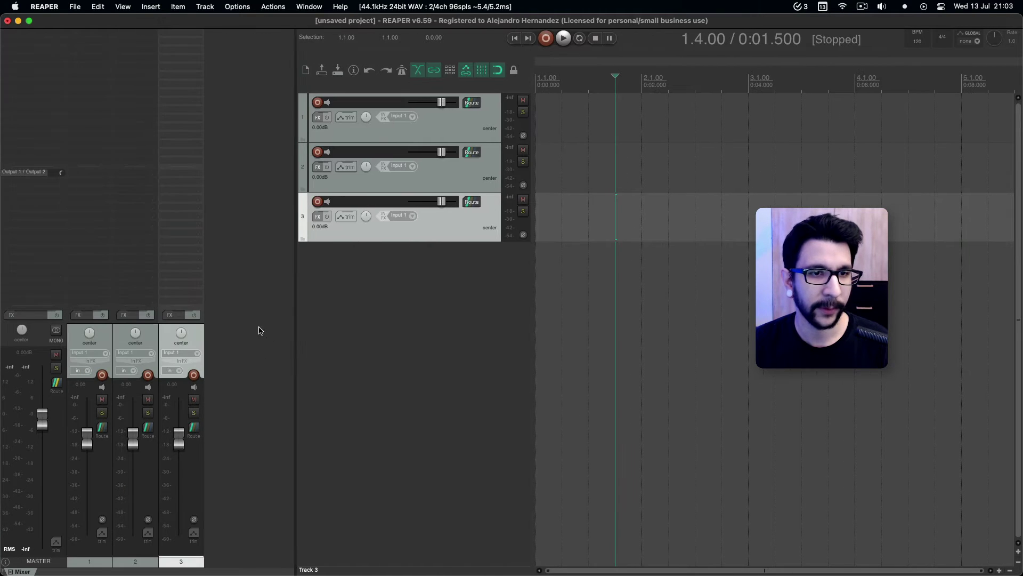
Step: Hide the master track from the docked mixer
{"action": "right_click", "coordinate": [249, 304]}
{"action": "left_click", "coordinate": [236, 267]}
{"action": "right_click", "coordinate": [258, 264]}
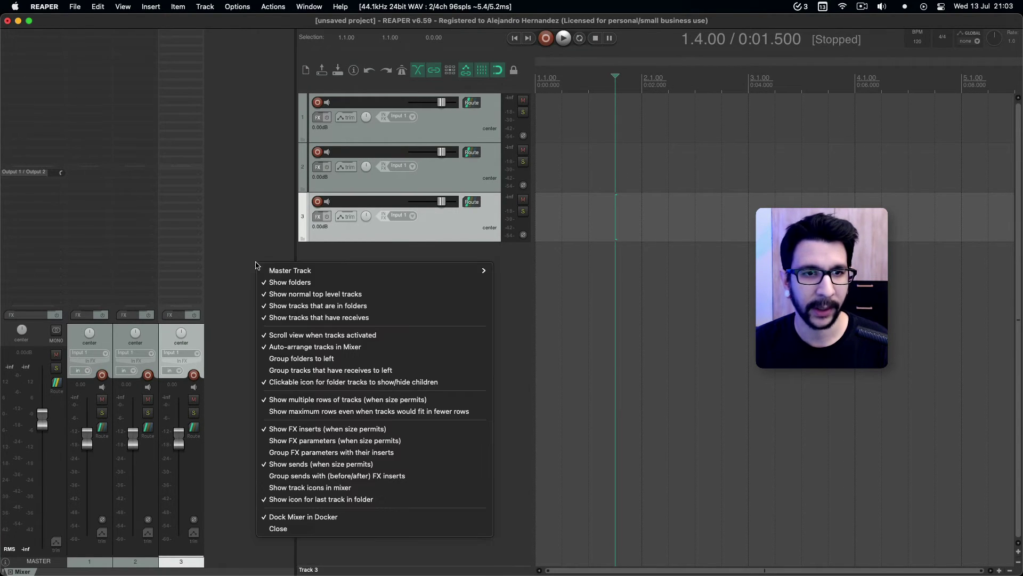
{"action": "mouse_move", "coordinate": [270, 276]}
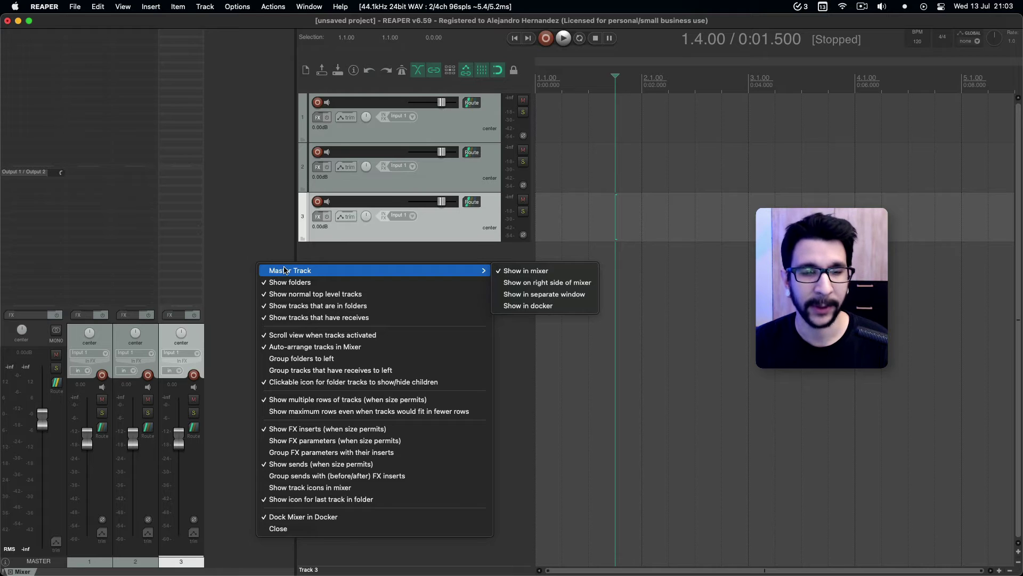
{"action": "left_click", "coordinate": [523, 275]}
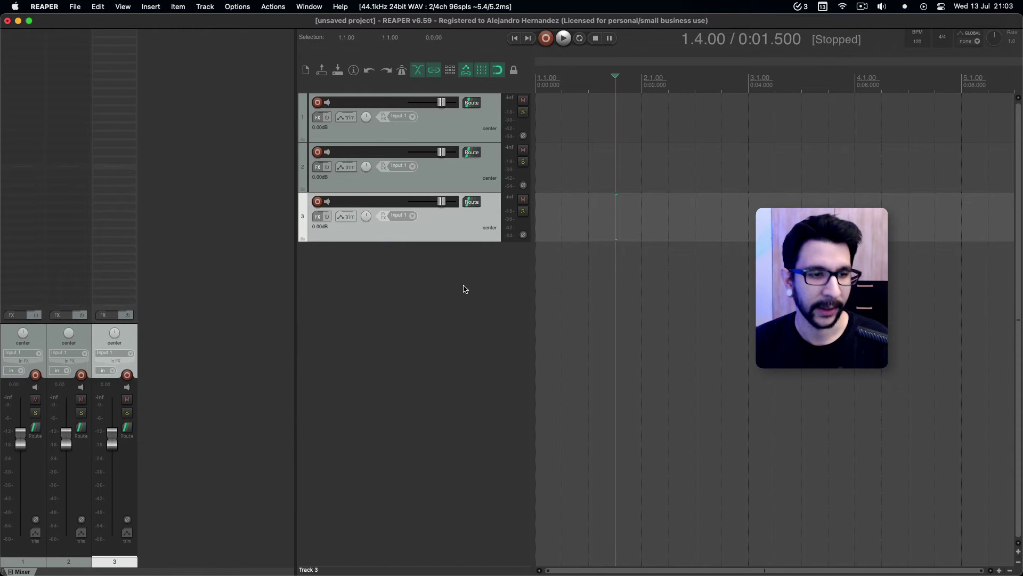
Step: Narrow the mixer's docker somewhat and turn off showing multiple rows of tracks
{"action": "right_click", "coordinate": [186, 338]}
{"action": "left_click", "coordinate": [216, 272]}
{"action": "left_click_drag", "start_coordinate": [296, 278], "coordinate": [231, 294]}
{"action": "right_click", "coordinate": [211, 291]}
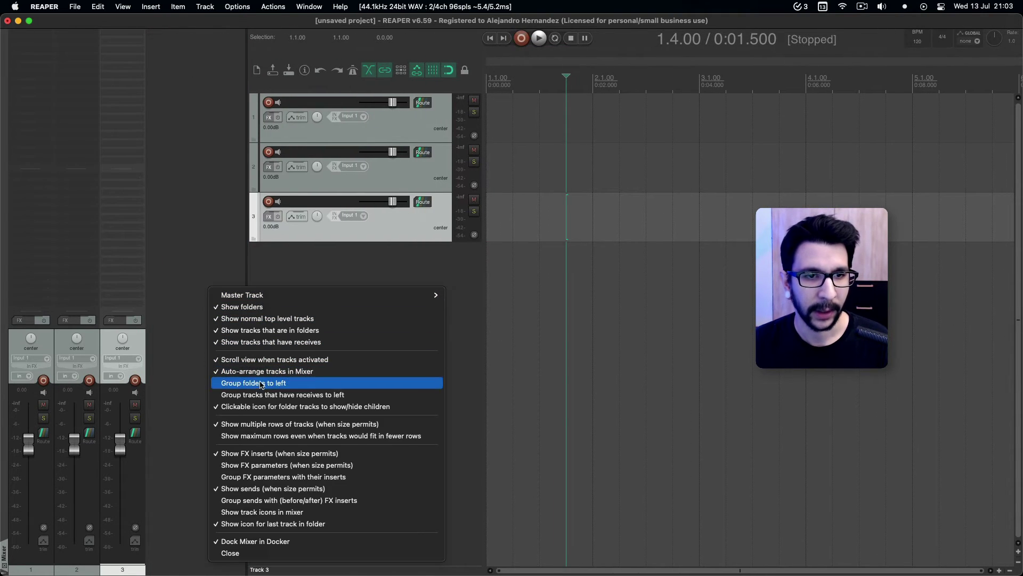
{"action": "left_click", "coordinate": [256, 424]}
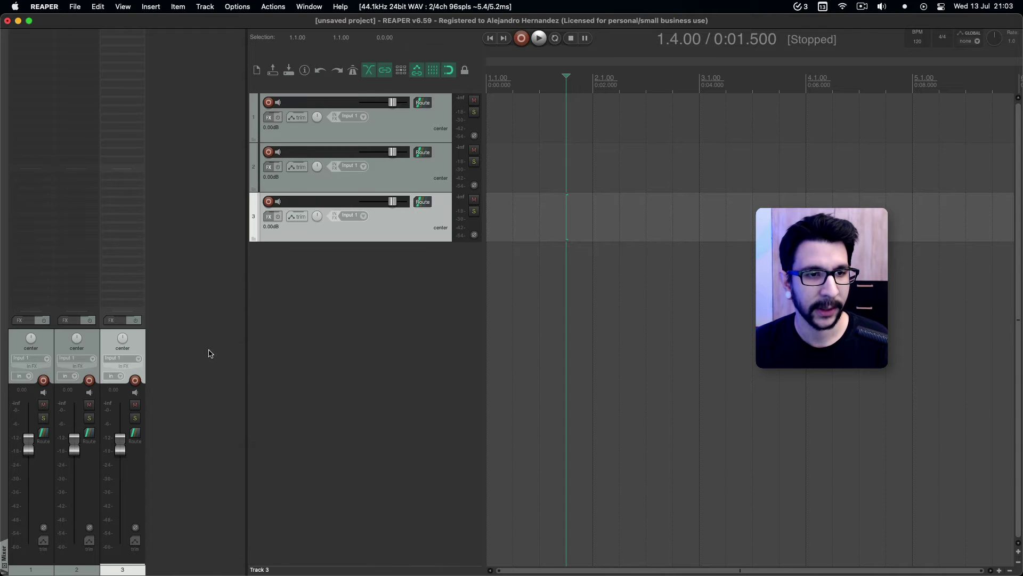
{"action": "mouse_move", "coordinate": [245, 333]}
{"action": "left_mouse_down"}
{"action": "mouse_move", "coordinate": [87, 341]}
{"action": "mouse_move", "coordinate": [45, 357]}
{"action": "mouse_move", "coordinate": [167, 354]}
{"action": "mouse_move", "coordinate": [229, 326]}
{"action": "left_mouse_up"}
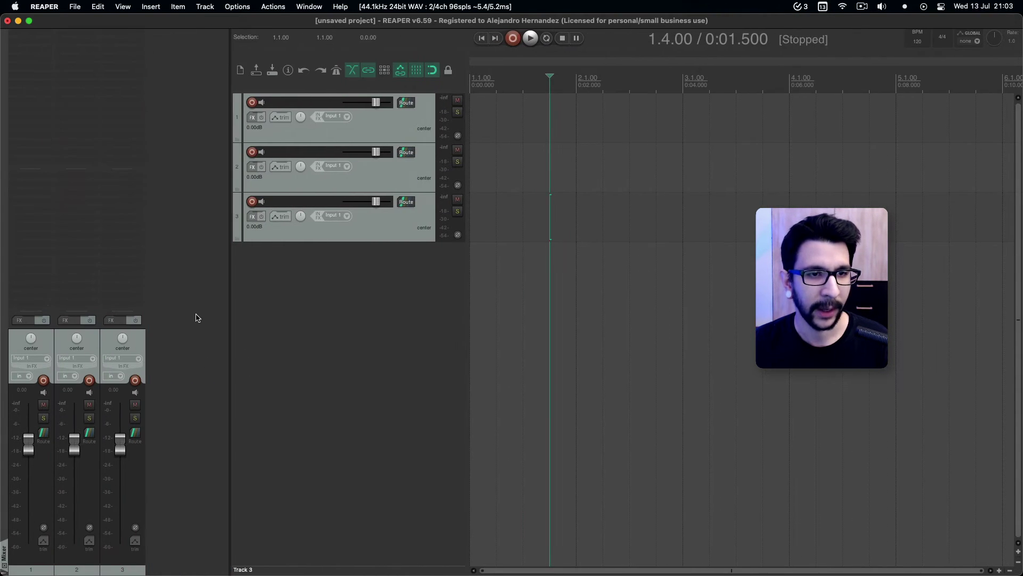
Step: Show the master track in a docker on the right side of the main window and lengthen its fader section
{"action": "right_click", "coordinate": [197, 317]}
{"action": "mouse_move", "coordinate": [228, 308]}
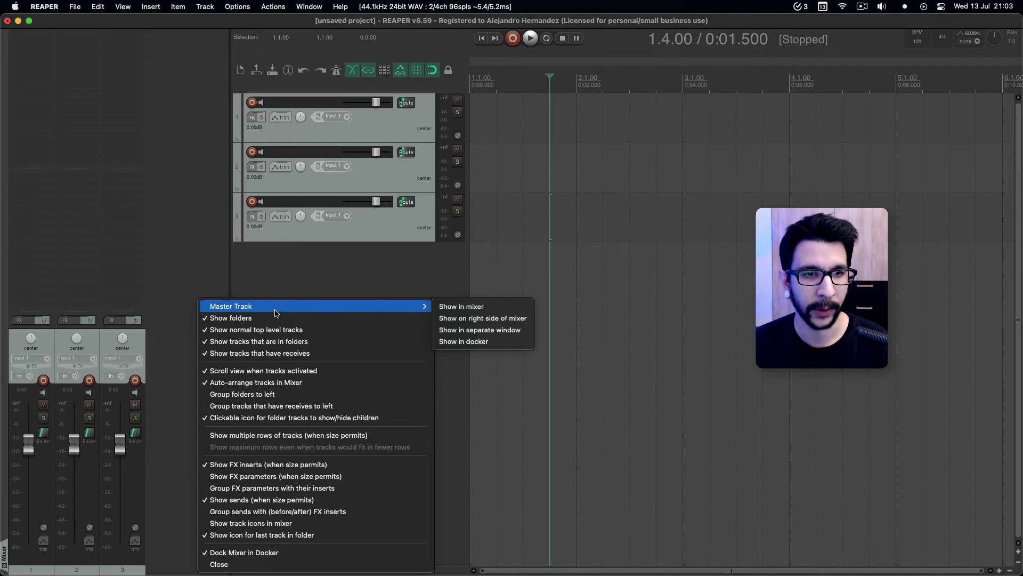
{"action": "left_click", "coordinate": [463, 343]}
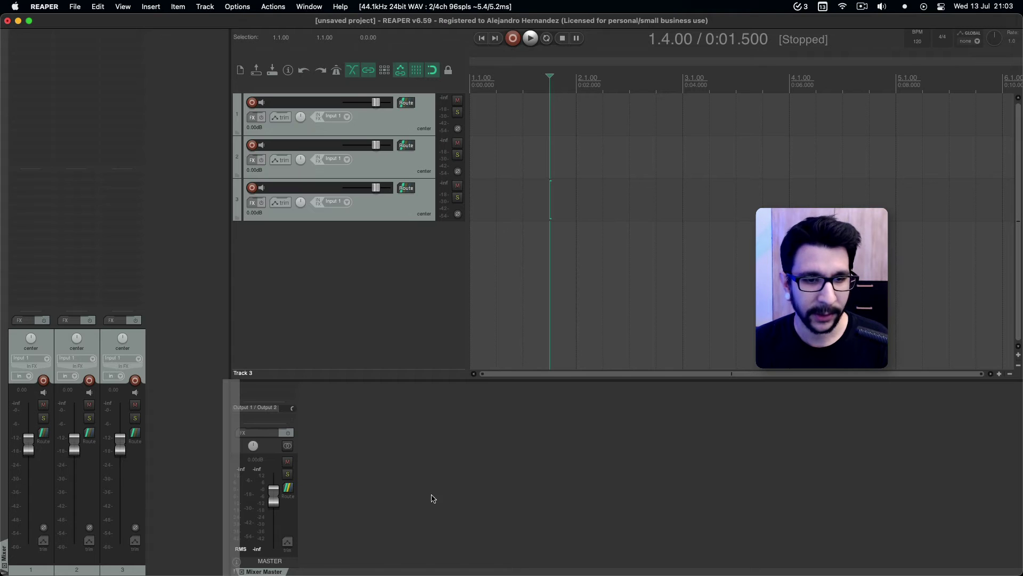
{"action": "left_click_drag", "start_coordinate": [1009, 336], "coordinate": [1010, 340]}
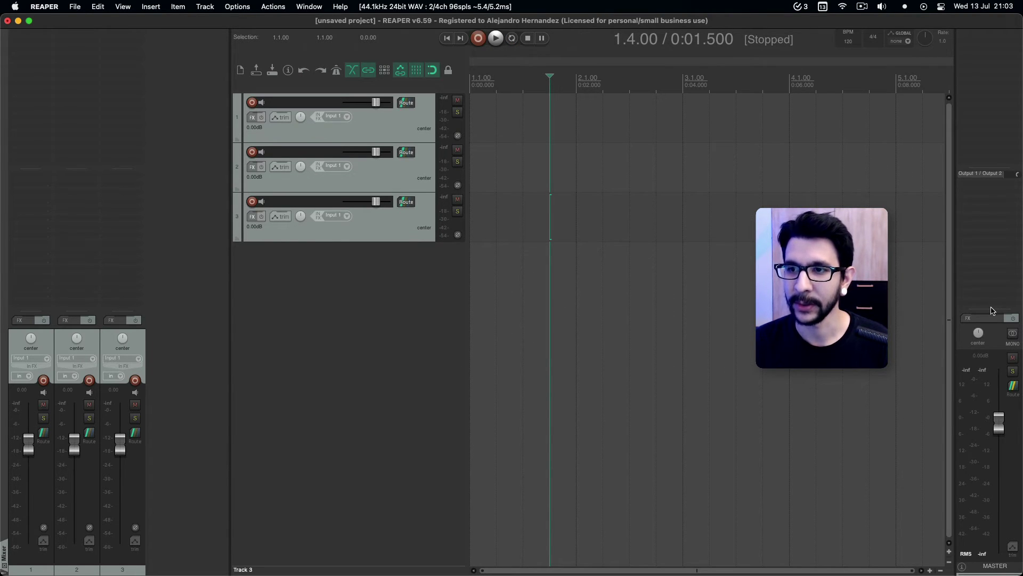
{"action": "left_click", "coordinate": [984, 312]}
{"action": "left_click_drag", "start_coordinate": [983, 309], "coordinate": [987, 152]}
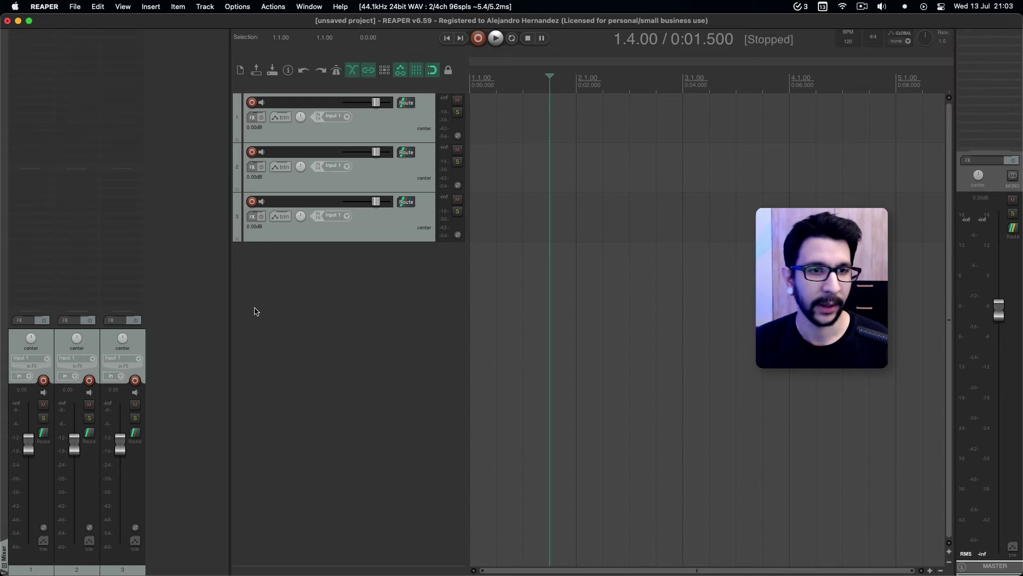
Step: Narrow the left mixer docker to one channel strip and select tracks 2 and 1 in turn
{"action": "left_click_drag", "start_coordinate": [231, 306], "coordinate": [47, 330]}
{"action": "left_click", "coordinate": [180, 185]}
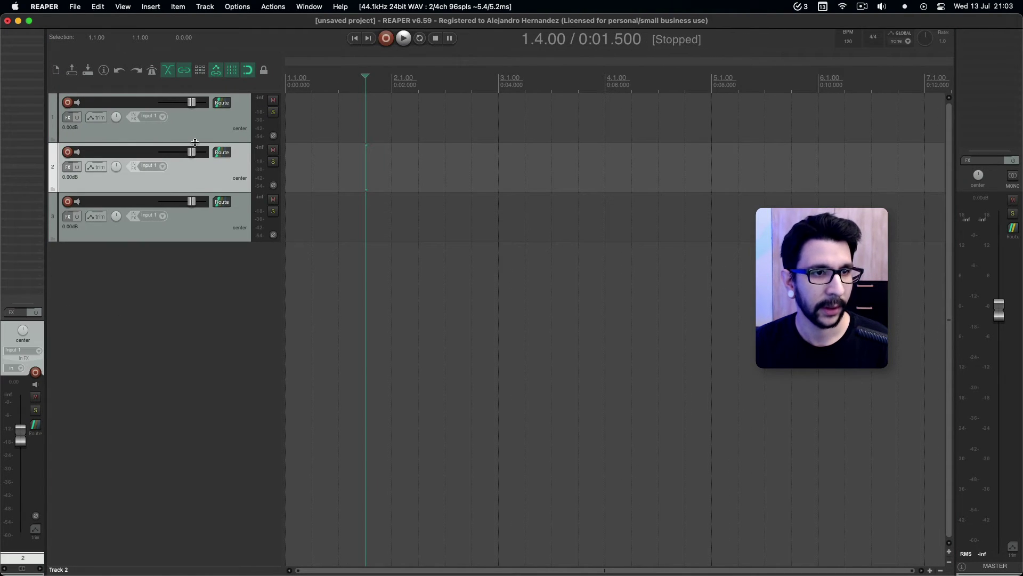
{"action": "left_click", "coordinate": [178, 126]}
Step: Name the three tracks "Hello", "New" and "Track"
{"action": "double_click", "coordinate": [124, 106]}
{"action": "type", "text": "Hello"}
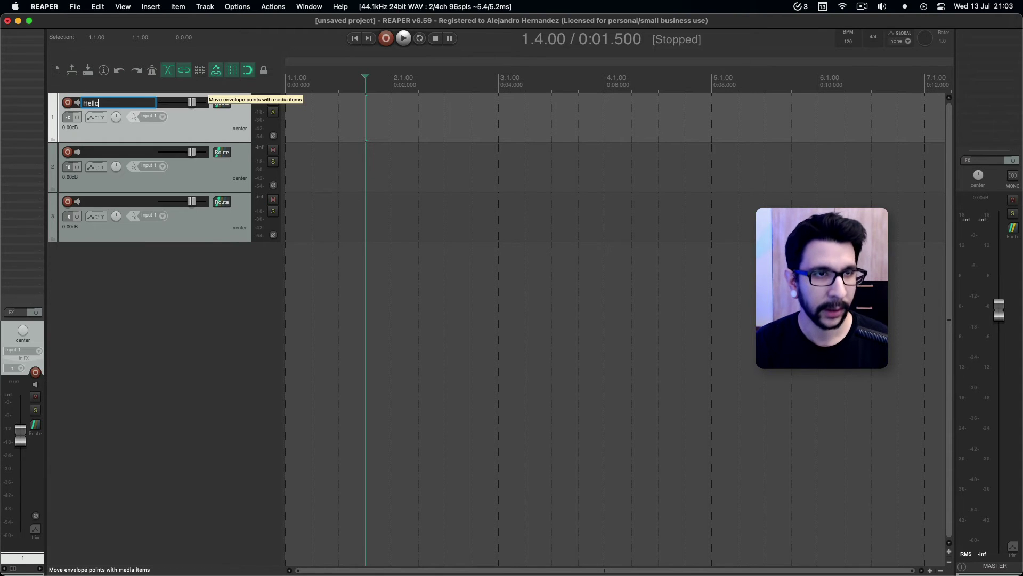
{"action": "key", "text": "Tab"}
{"action": "type", "text": "New"}
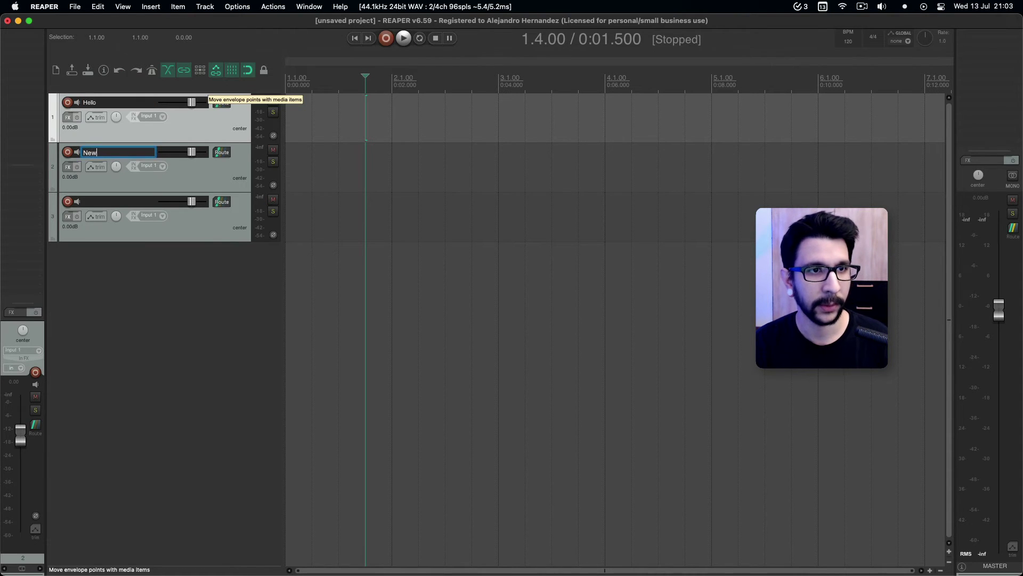
{"action": "key", "text": "Tab"}
{"action": "type", "text": "Track"}
Step: Select the New, Hello and Track tracks in turn to view each one's channel strip in the narrow mixer
{"action": "left_click", "coordinate": [205, 173]}
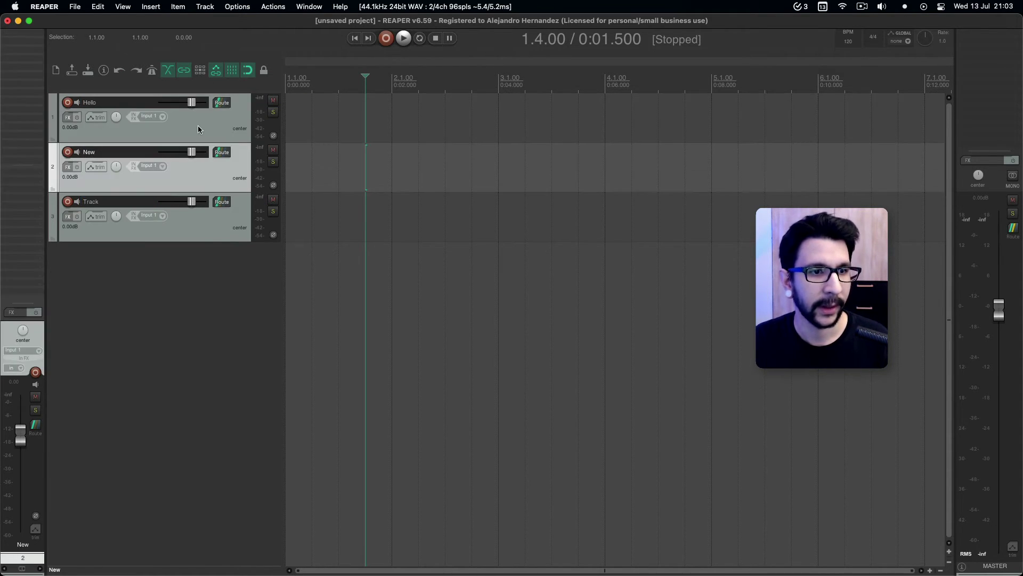
{"action": "left_click", "coordinate": [199, 127]}
{"action": "left_click", "coordinate": [176, 209]}
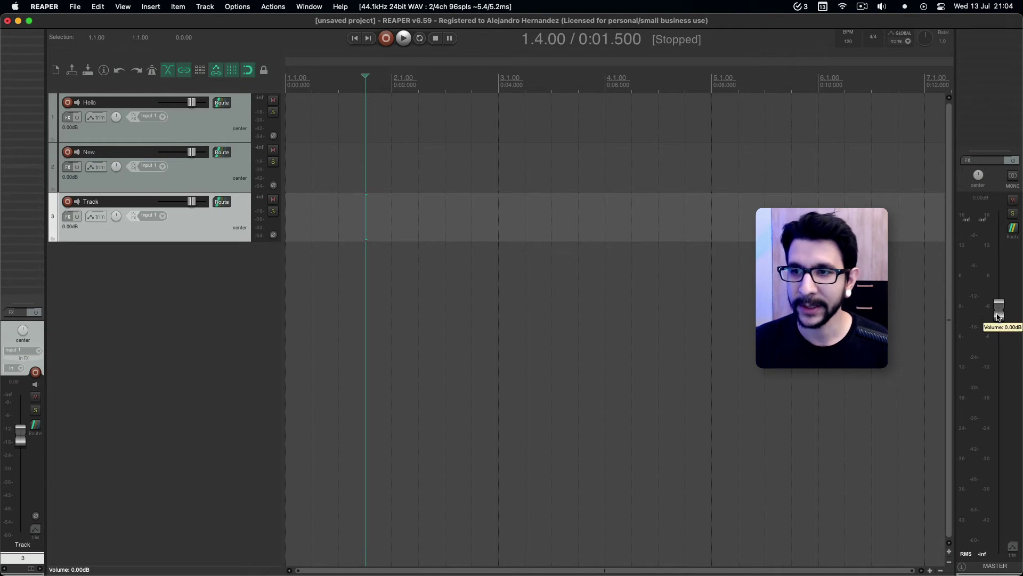
Step: Raise the master track's volume to +12.0 dB and show the FX browser docked above the master track
{"action": "left_click_drag", "start_coordinate": [999, 307], "coordinate": [999, 214]}
{"action": "key", "text": "super+shift+f"}
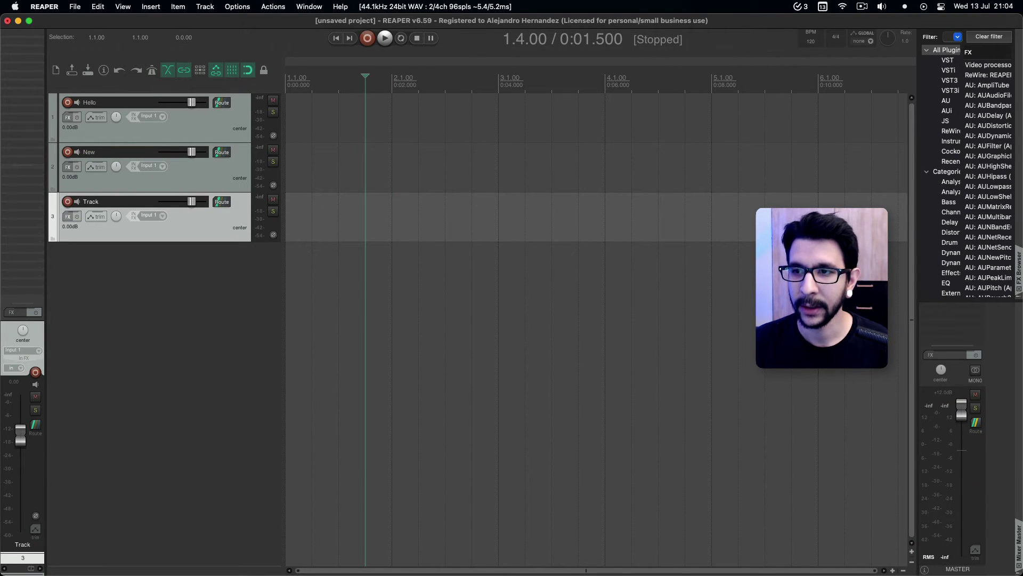
{"action": "left_click", "coordinate": [1018, 290]}
{"action": "double_click", "coordinate": [991, 228]}
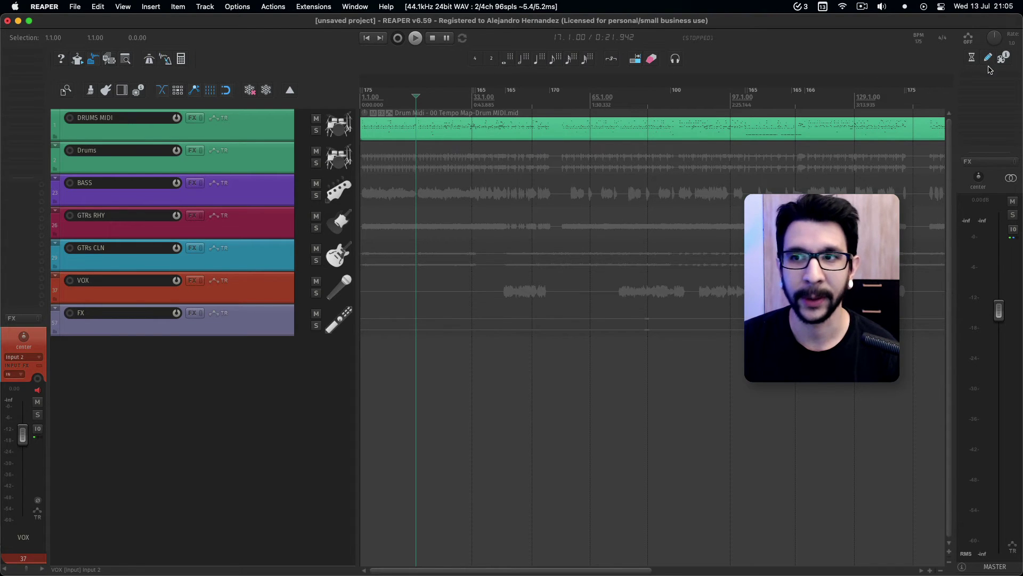
Step: In the project with coloured tracks, show the extra toolbar row beneath the transport and hide it again
{"action": "left_click", "coordinate": [290, 91]}
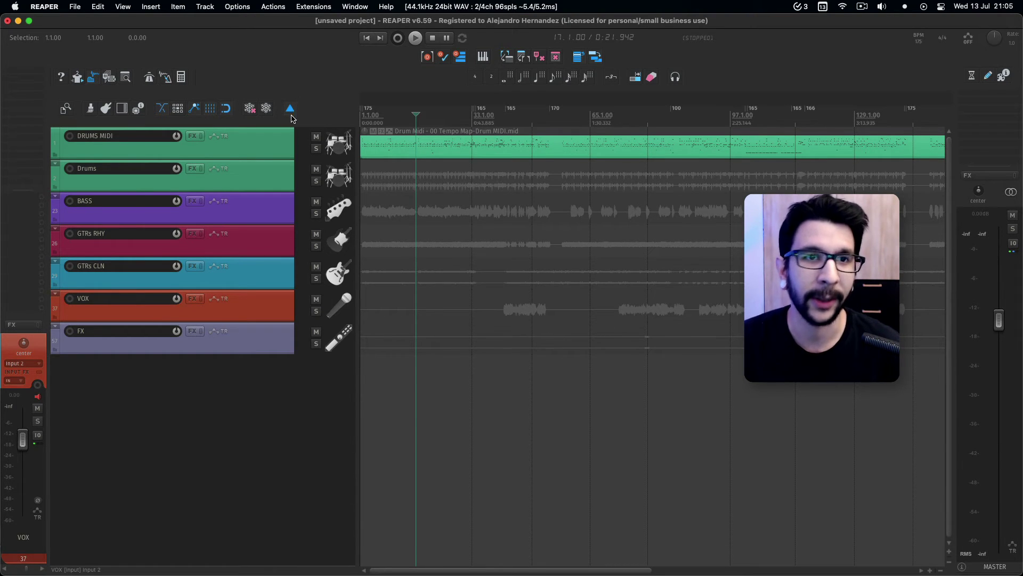
{"action": "left_click", "coordinate": [290, 109]}
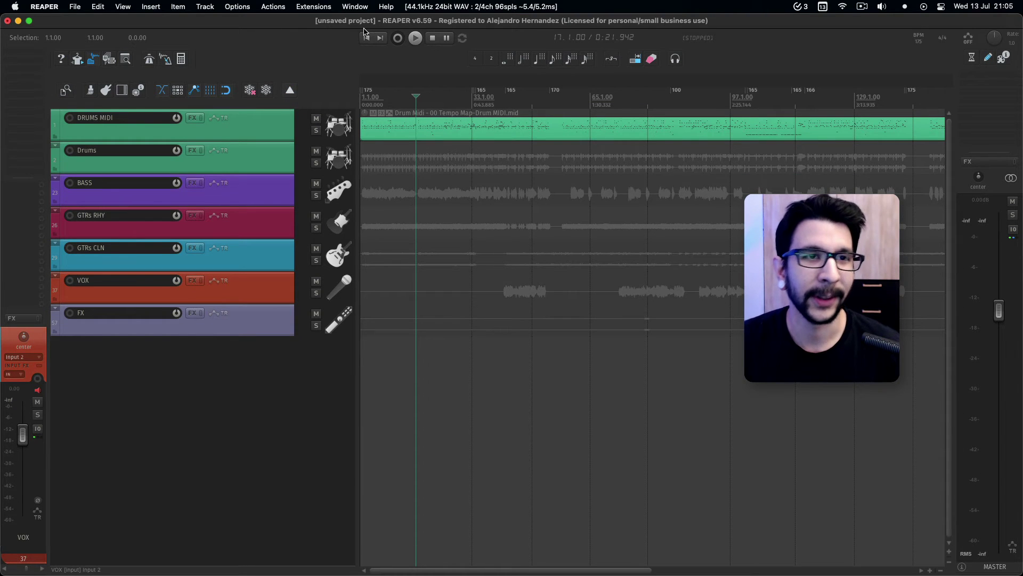
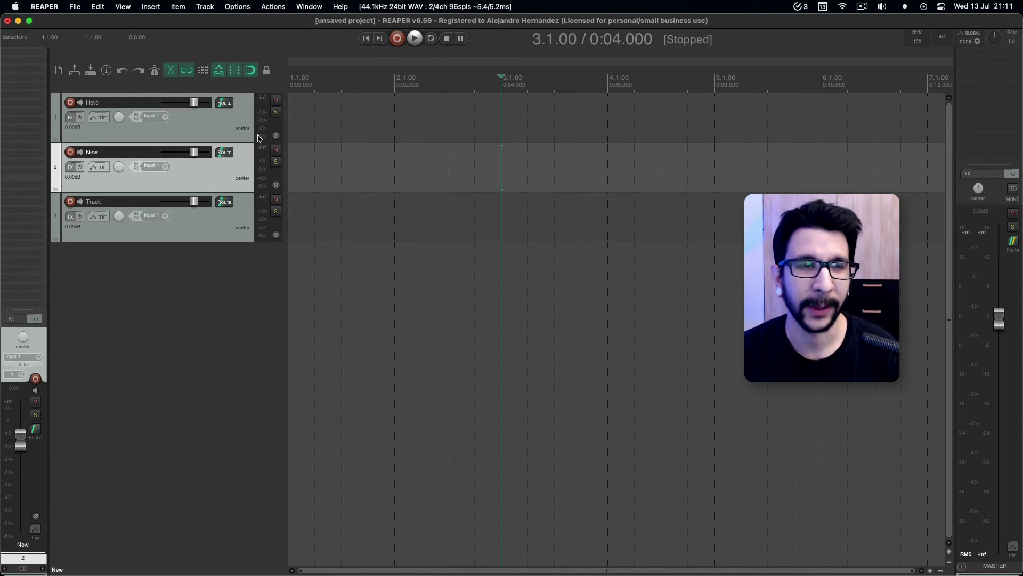
Step: Open Toolbar 1 from the main toolbar's options
{"action": "right_click", "coordinate": [254, 88]}
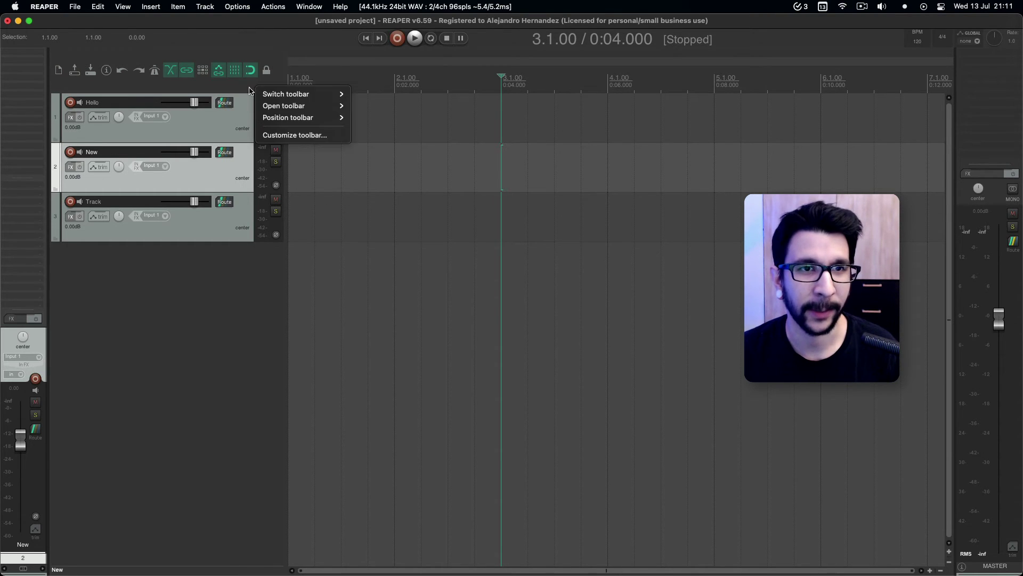
{"action": "left_click", "coordinate": [245, 89]}
{"action": "right_click", "coordinate": [245, 89]}
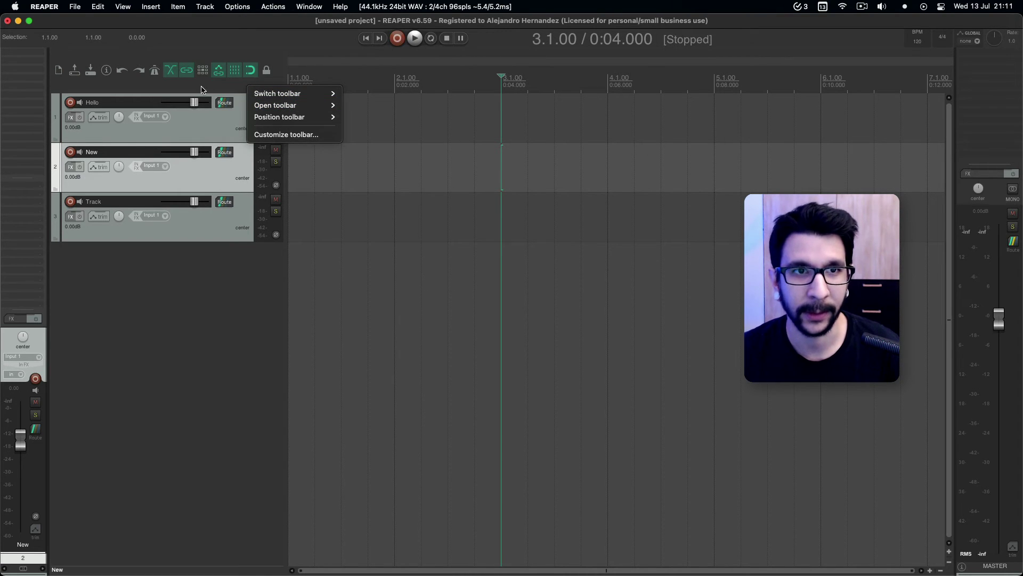
{"action": "mouse_move", "coordinate": [326, 107]}
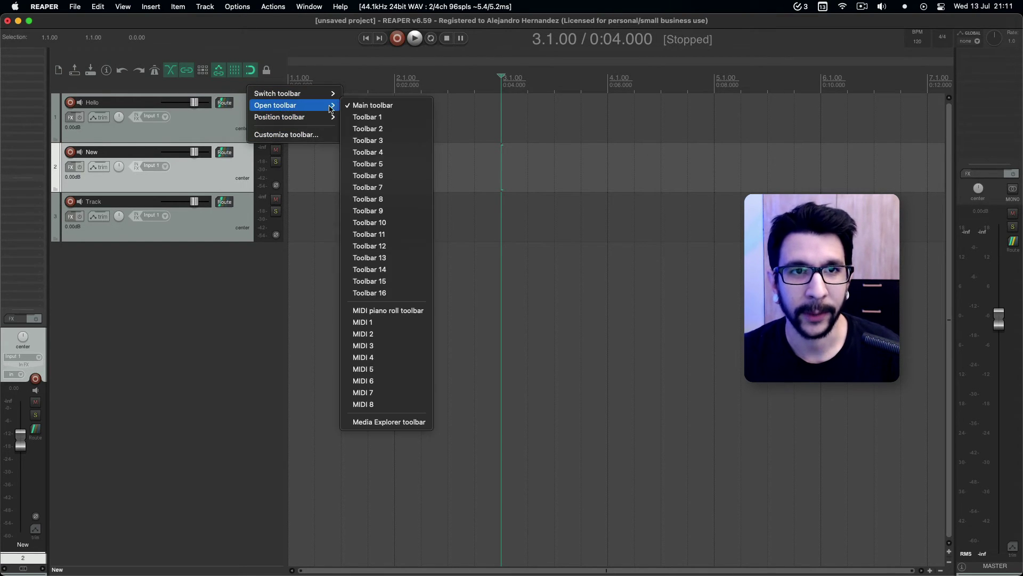
{"action": "left_click", "coordinate": [367, 117]}
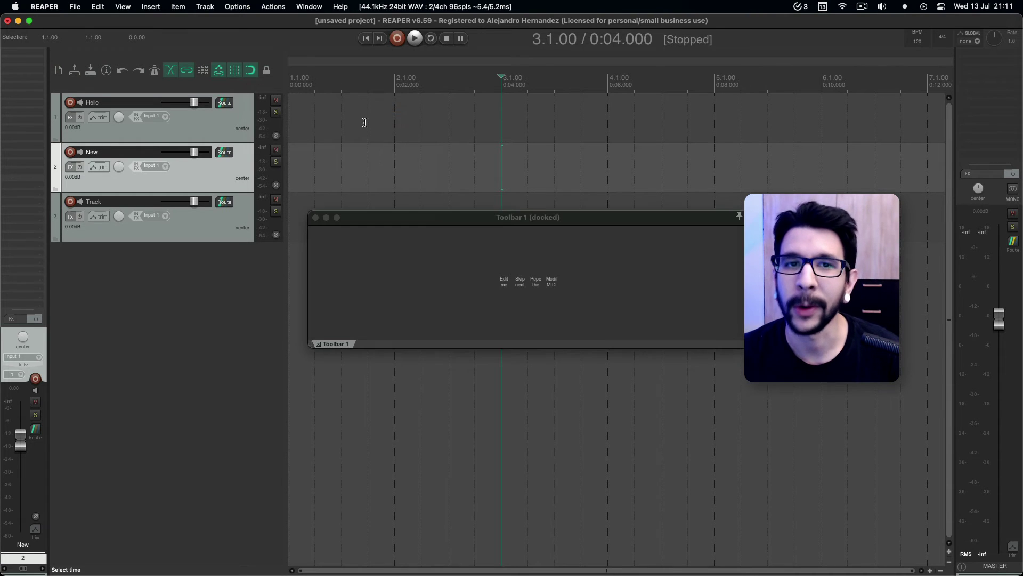
Step: Keep Toolbar 1 positioned in the Toolbar Docker and dock it as a row beneath the transport
{"action": "left_click_drag", "start_coordinate": [427, 218], "coordinate": [423, 199]}
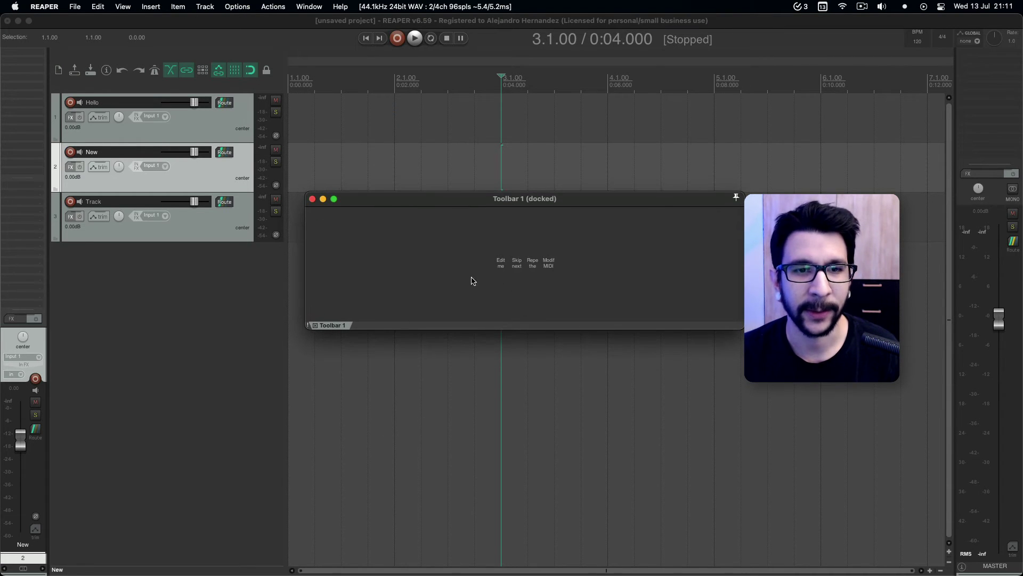
{"action": "right_click", "coordinate": [490, 291]}
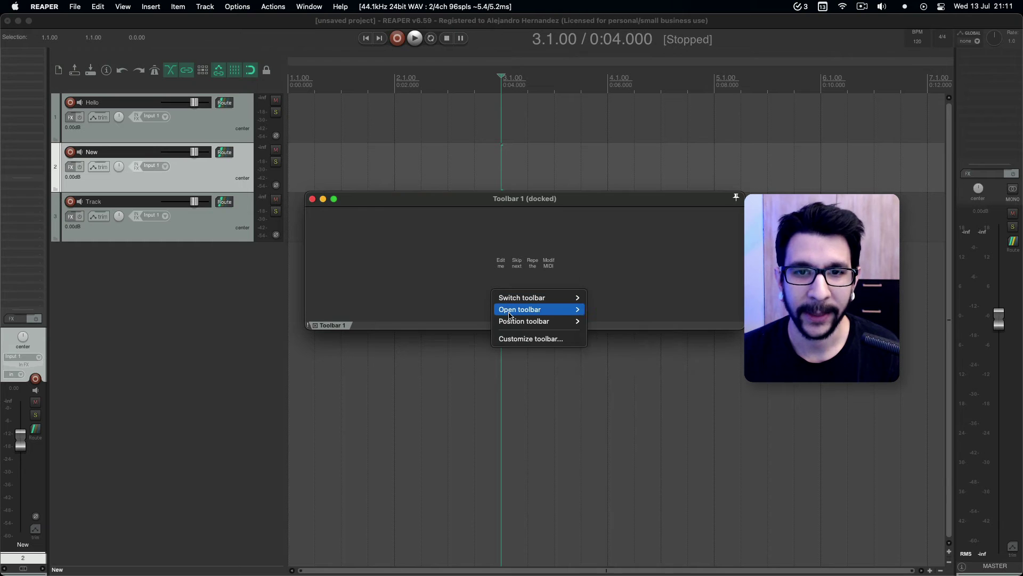
{"action": "mouse_move", "coordinate": [540, 322]}
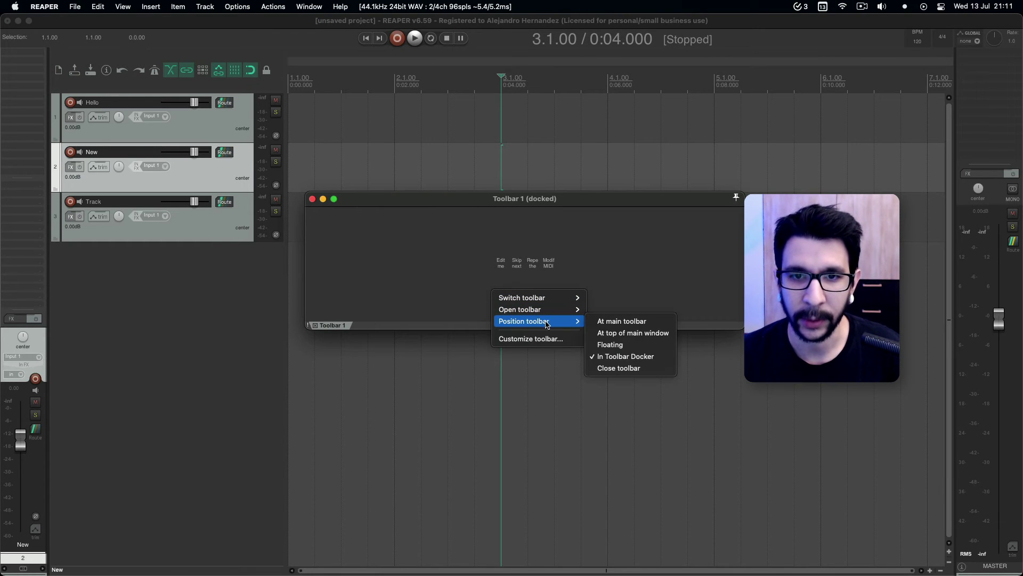
{"action": "left_click", "coordinate": [618, 357]}
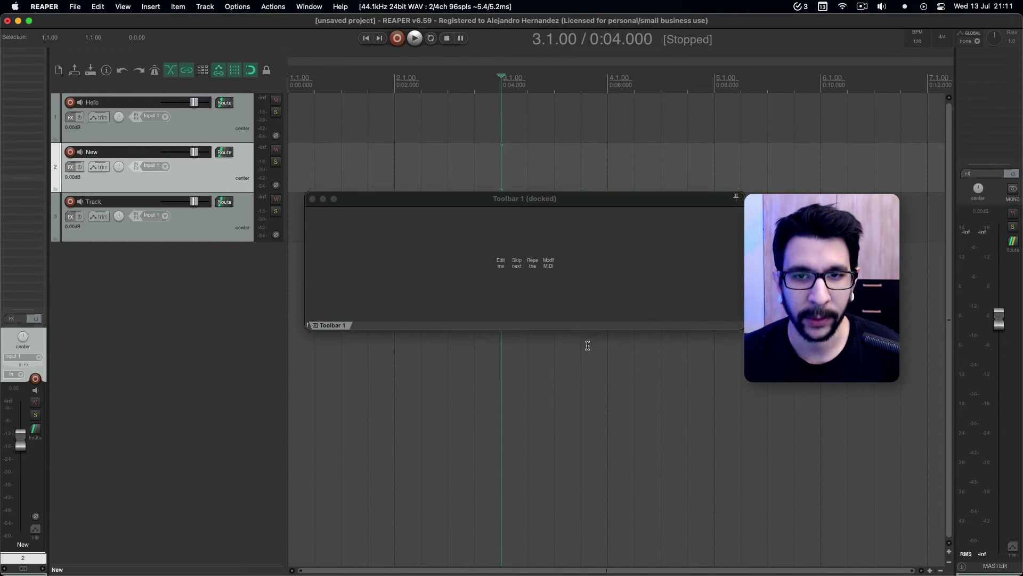
{"action": "left_click", "coordinate": [349, 327]}
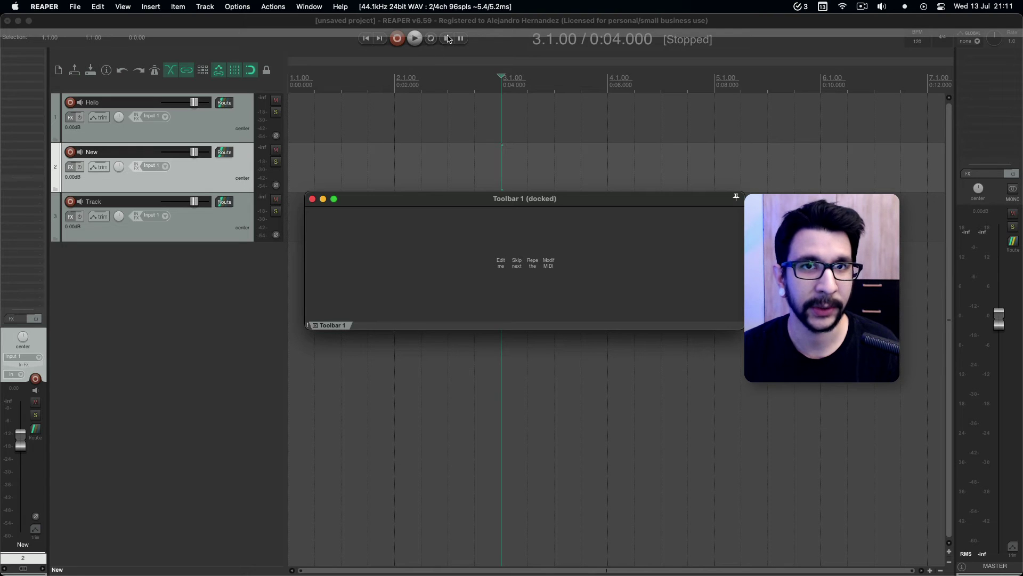
{"action": "left_click_drag", "start_coordinate": [478, 40], "coordinate": [476, 40]}
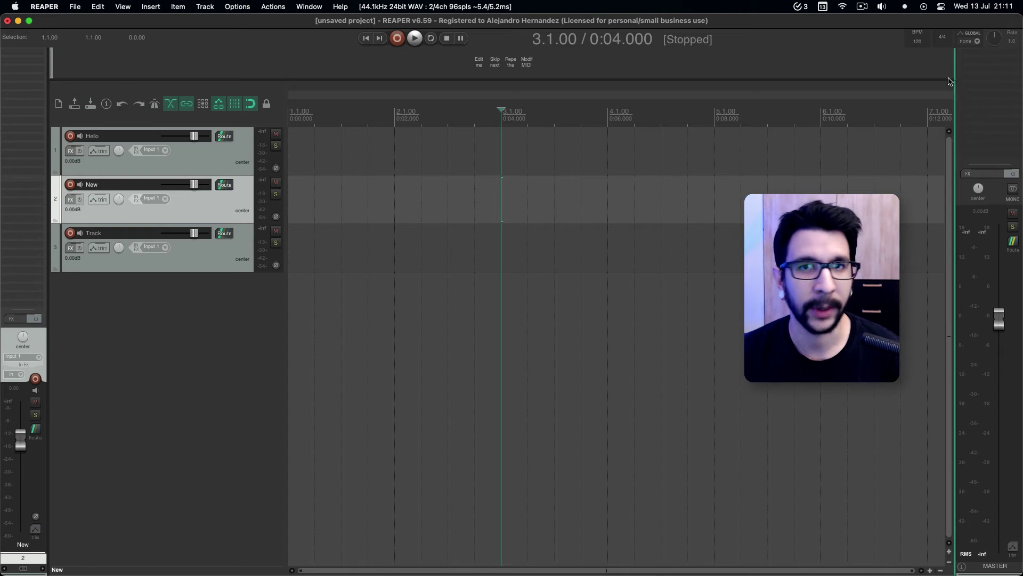
Step: Open Toolbar 2 and change its position from floating to In Toolbar Docker
{"action": "right_click", "coordinate": [235, 121]}
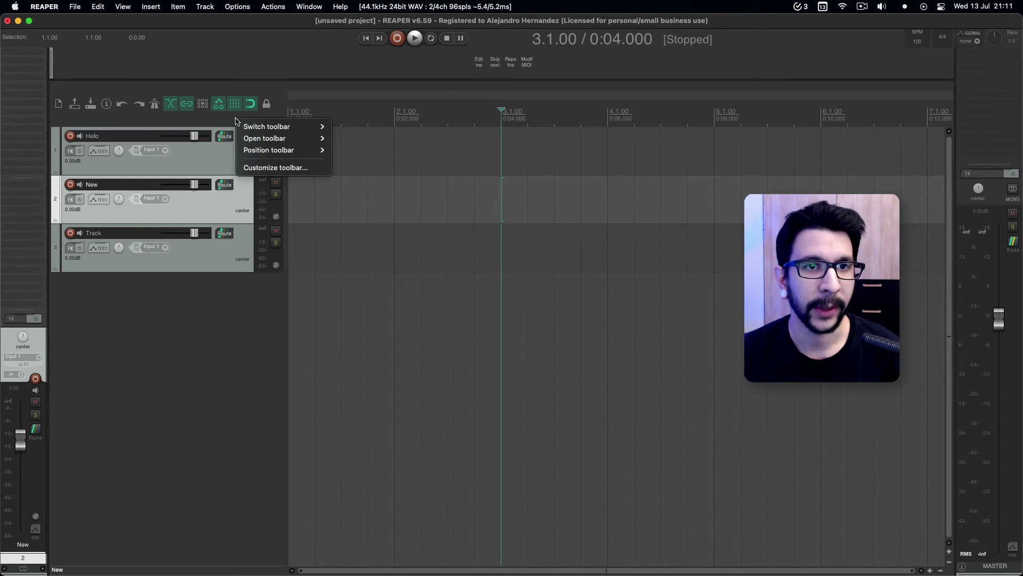
{"action": "mouse_move", "coordinate": [259, 143]}
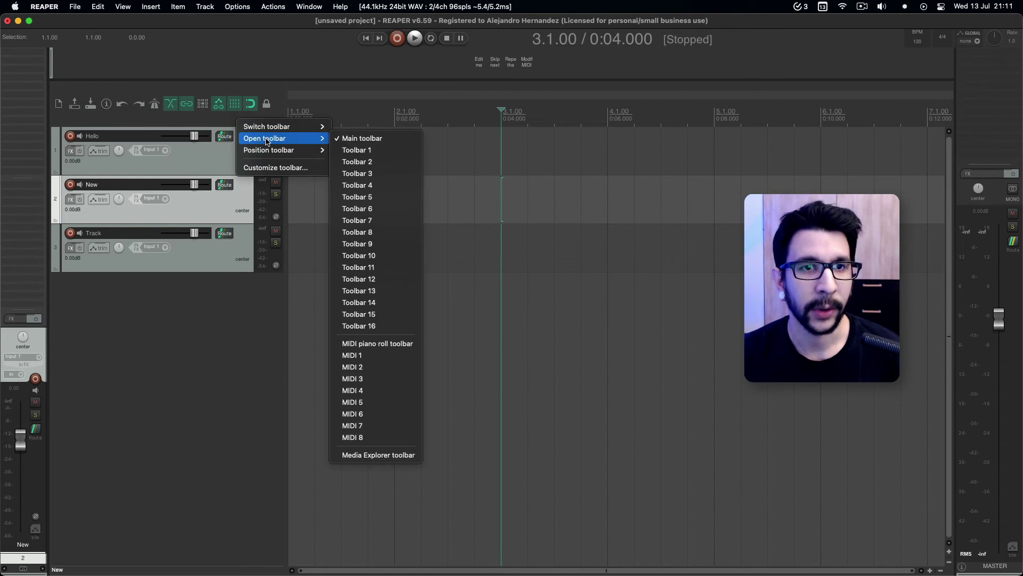
{"action": "left_click", "coordinate": [355, 162]}
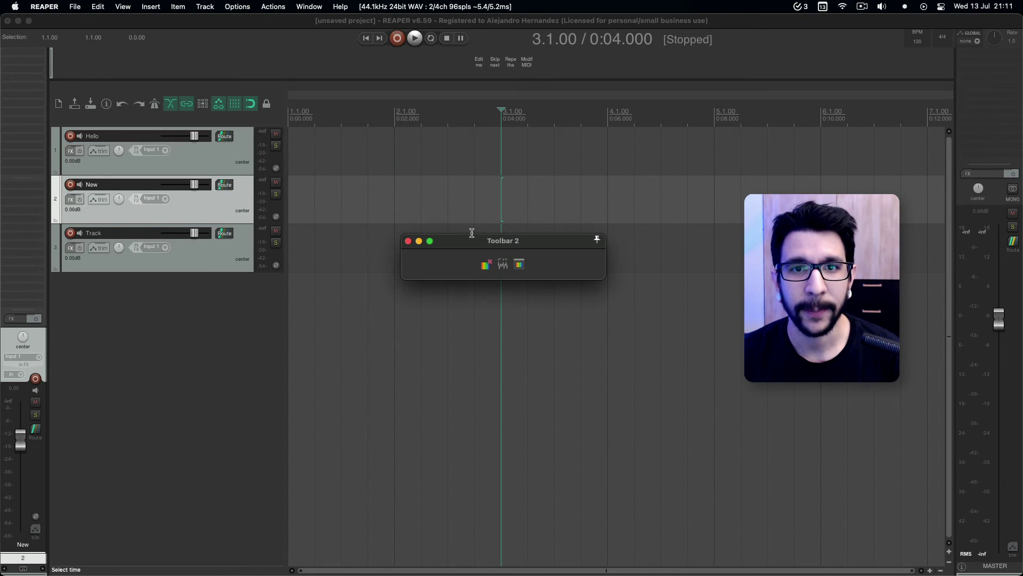
{"action": "right_click", "coordinate": [461, 267]}
{"action": "mouse_move", "coordinate": [521, 288]}
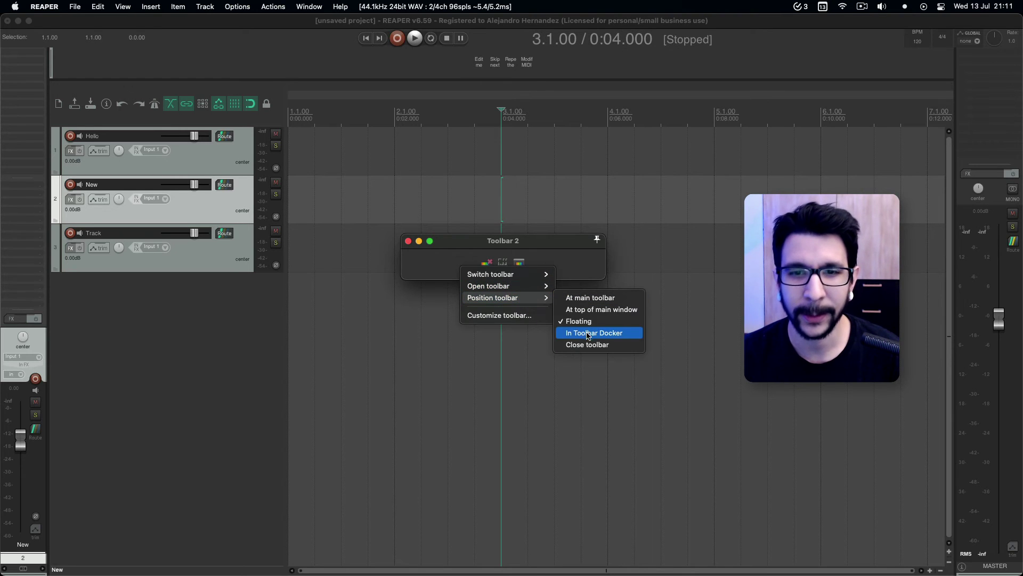
{"action": "left_click", "coordinate": [584, 334]}
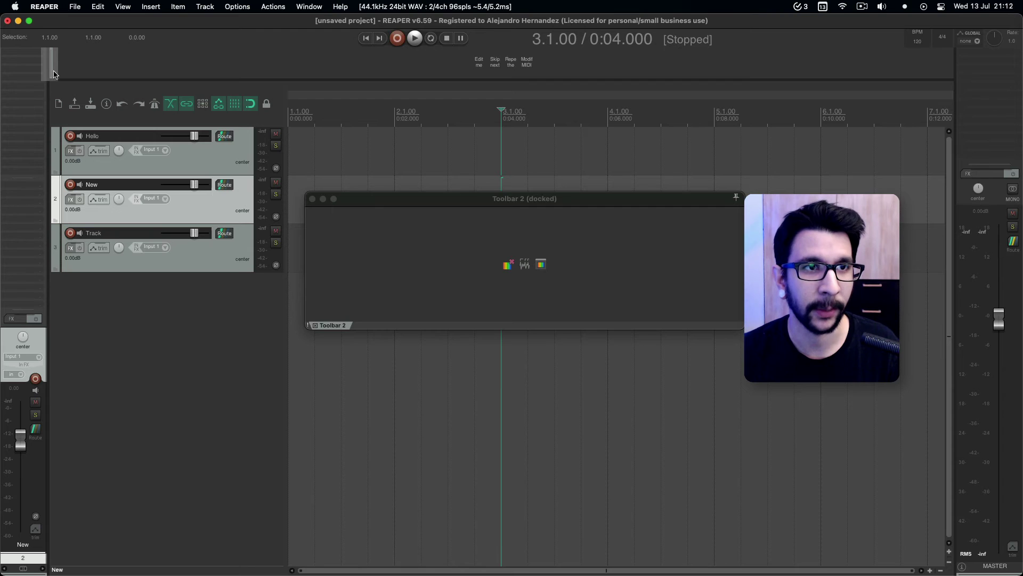
Step: Dock Toolbar 2 to the left of Toolbar 1 and narrow its section, leaving no track selected
{"action": "left_click_drag", "start_coordinate": [53, 75], "coordinate": [53, 75]}
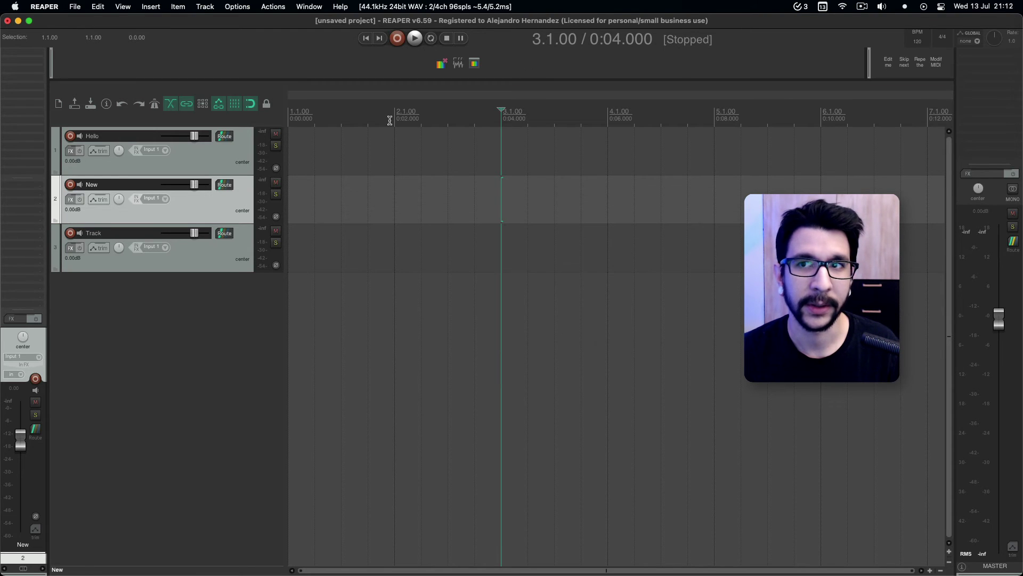
{"action": "left_click_drag", "start_coordinate": [867, 66], "coordinate": [175, 75]}
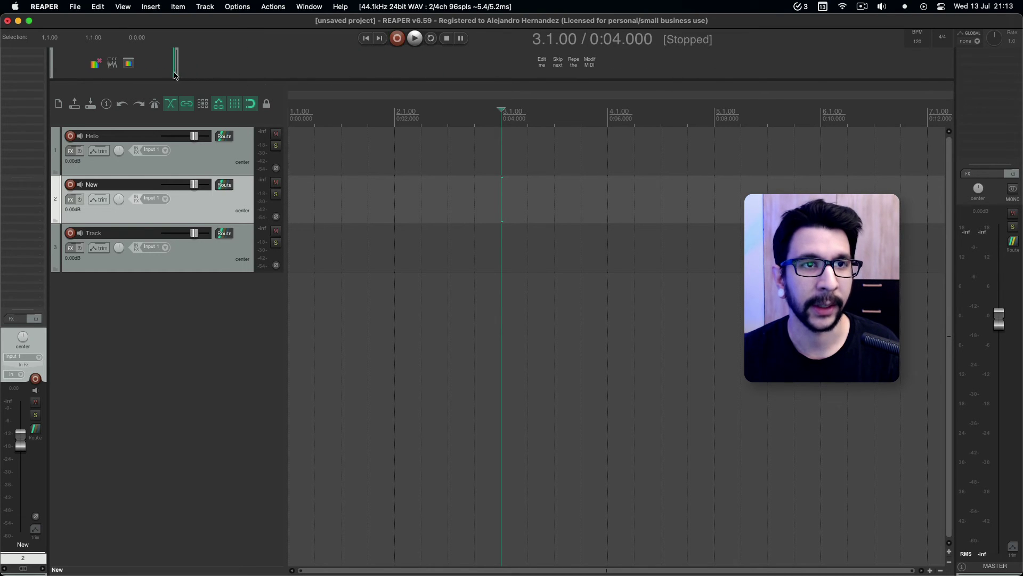
{"action": "left_click", "coordinate": [191, 309]}
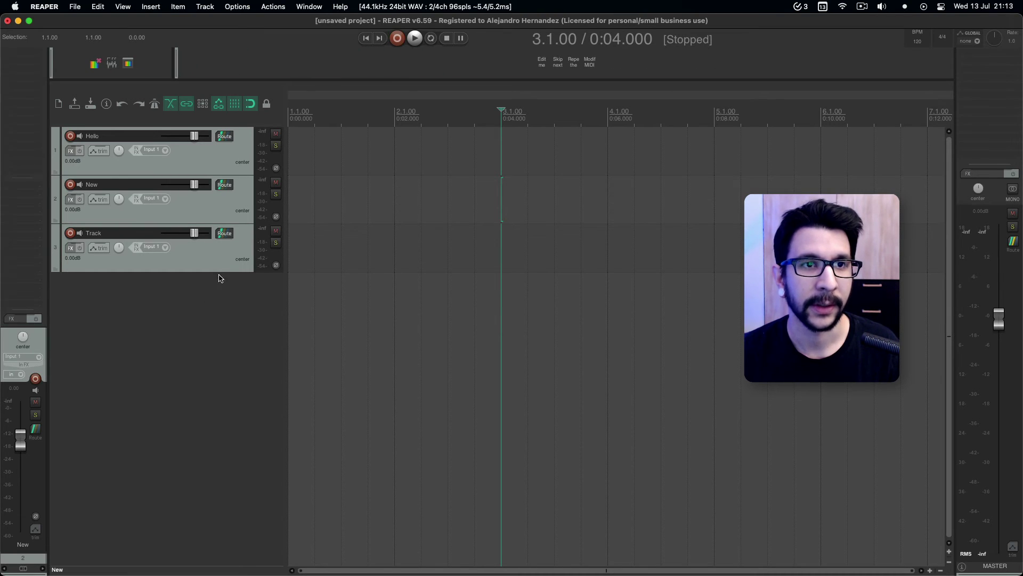
Step: Open Toolbar 3, position it in the Toolbar Docker and dock it above the master track
{"action": "right_click", "coordinate": [245, 123]}
{"action": "mouse_move", "coordinate": [279, 152]}
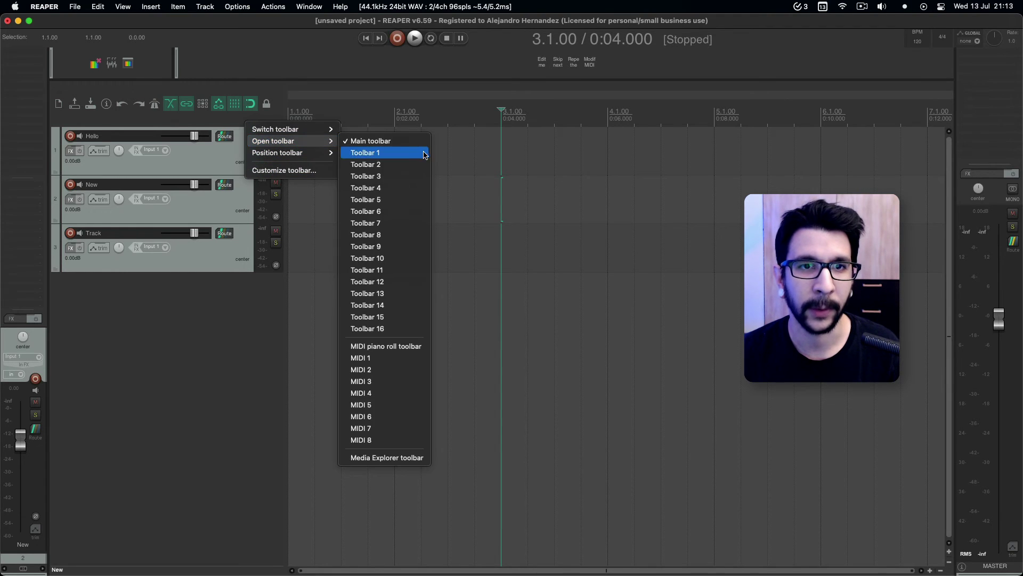
{"action": "left_click", "coordinate": [383, 176]}
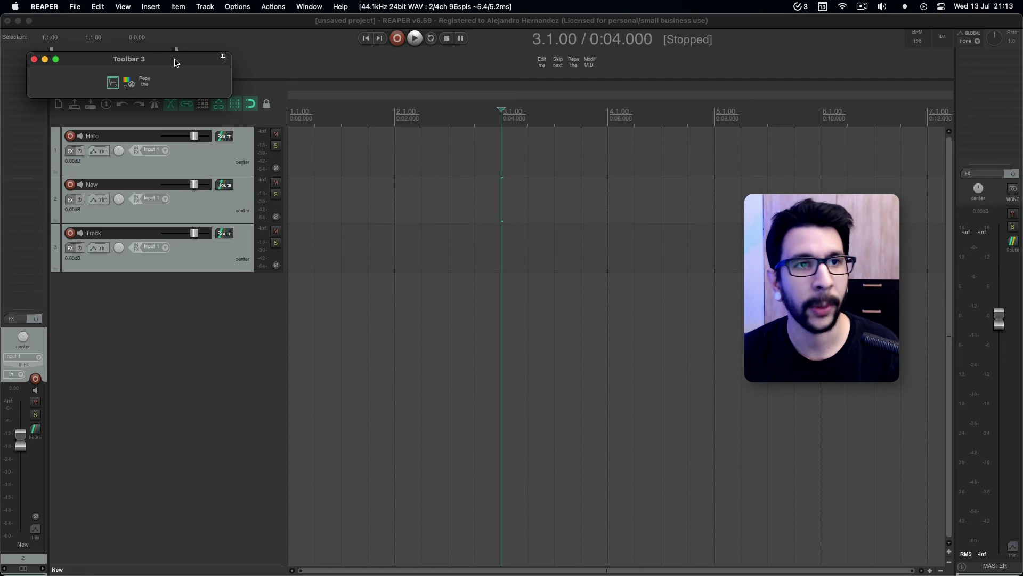
{"action": "left_click_drag", "start_coordinate": [178, 62], "coordinate": [543, 228]}
{"action": "right_click", "coordinate": [545, 255]}
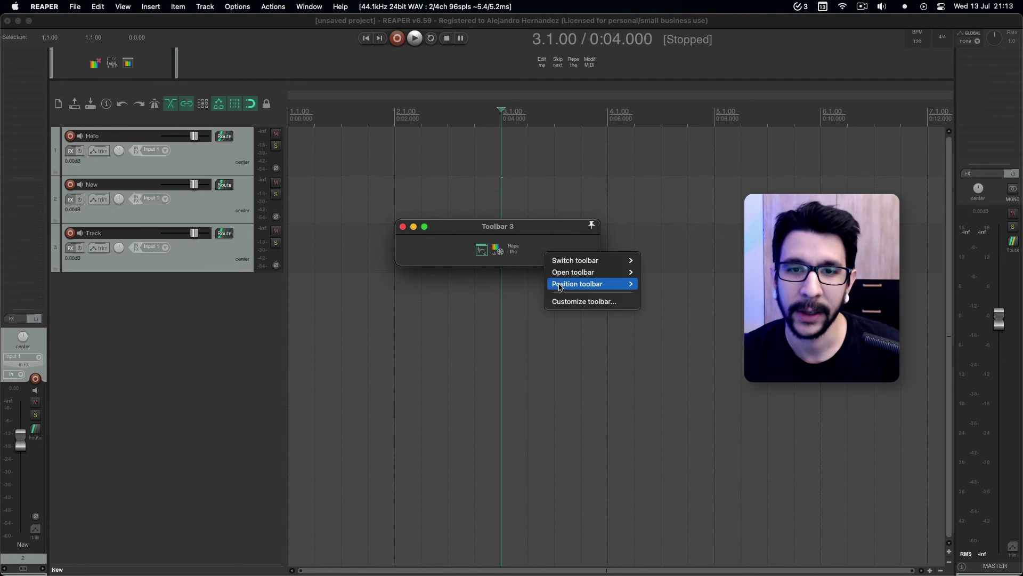
{"action": "mouse_move", "coordinate": [568, 285]}
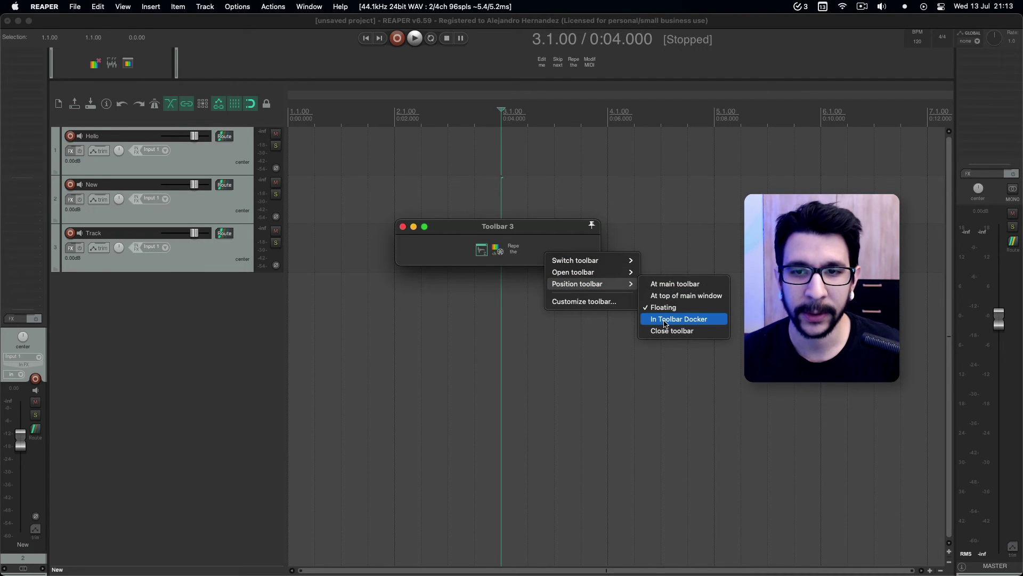
{"action": "left_click", "coordinate": [666, 320]}
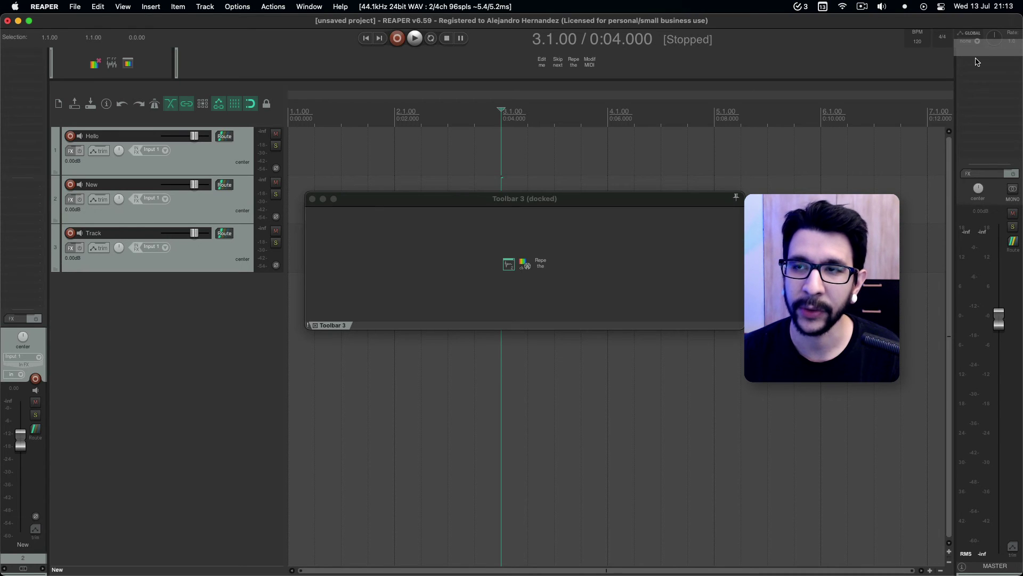
{"action": "mouse_move", "coordinate": [976, 62]}
{"action": "left_mouse_down"}
{"action": "mouse_move", "coordinate": [972, 103]}
{"action": "mouse_move", "coordinate": [974, 80]}
{"action": "left_mouse_up"}
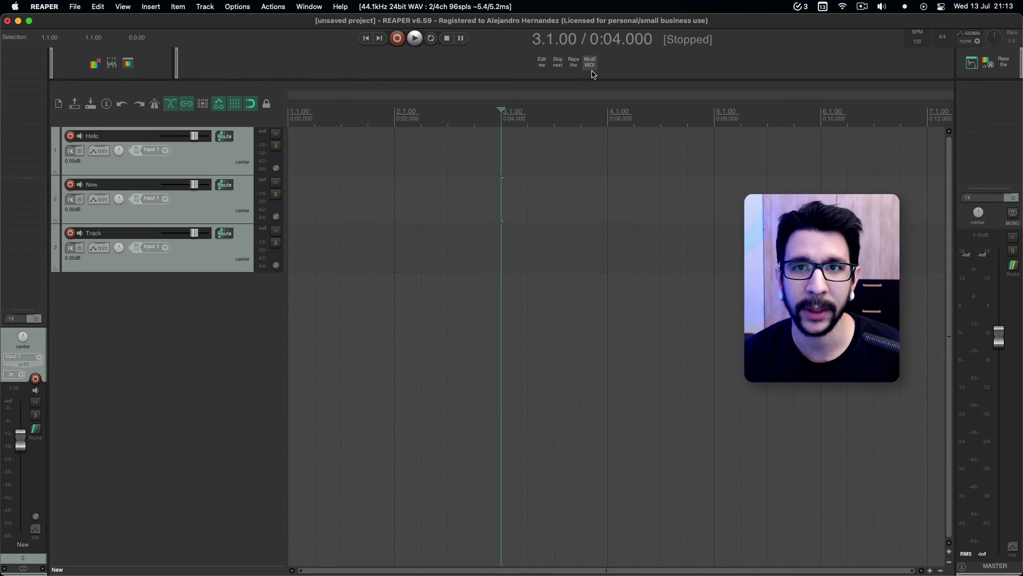
Step: Reduce the height of the docked toolbar row beneath the transport and of the Toolbar 3 dock above the master track
{"action": "left_click_drag", "start_coordinate": [586, 79], "coordinate": [592, 59]}
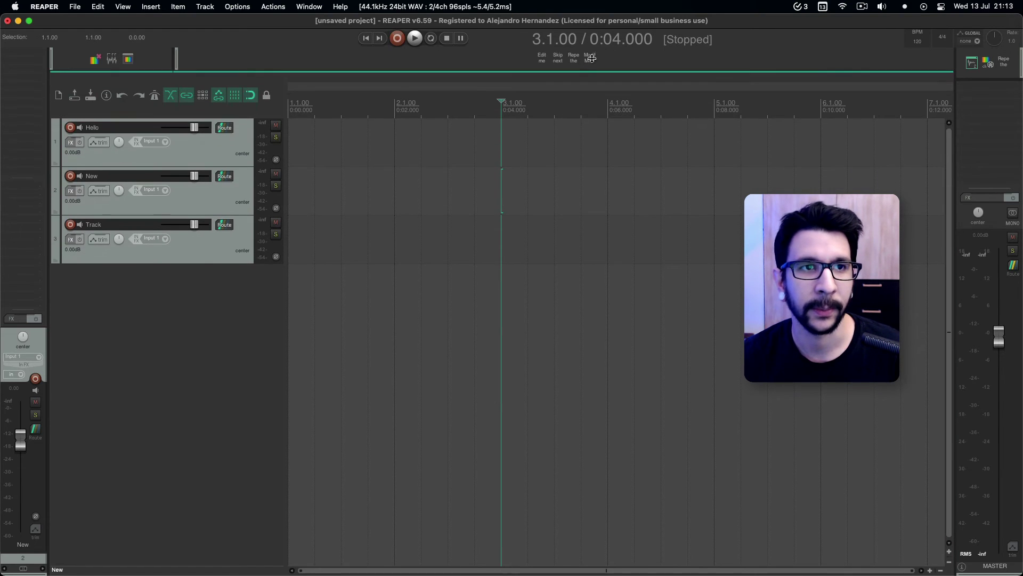
{"action": "left_click_drag", "start_coordinate": [984, 78], "coordinate": [984, 72]}
{"action": "left_click", "coordinate": [548, 242]}
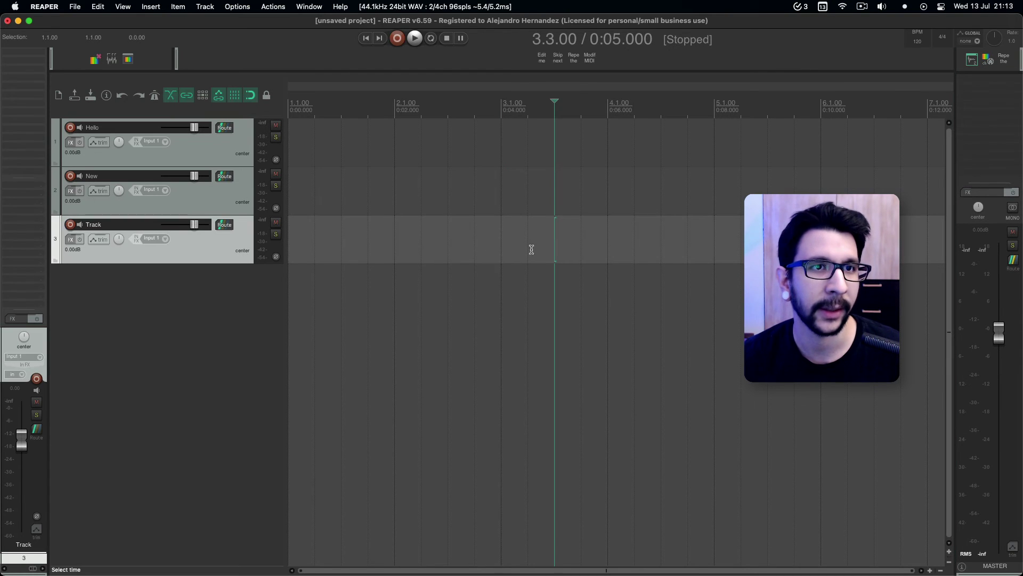
{"action": "left_click", "coordinate": [358, 329]}
{"action": "left_click", "coordinate": [318, 282]}
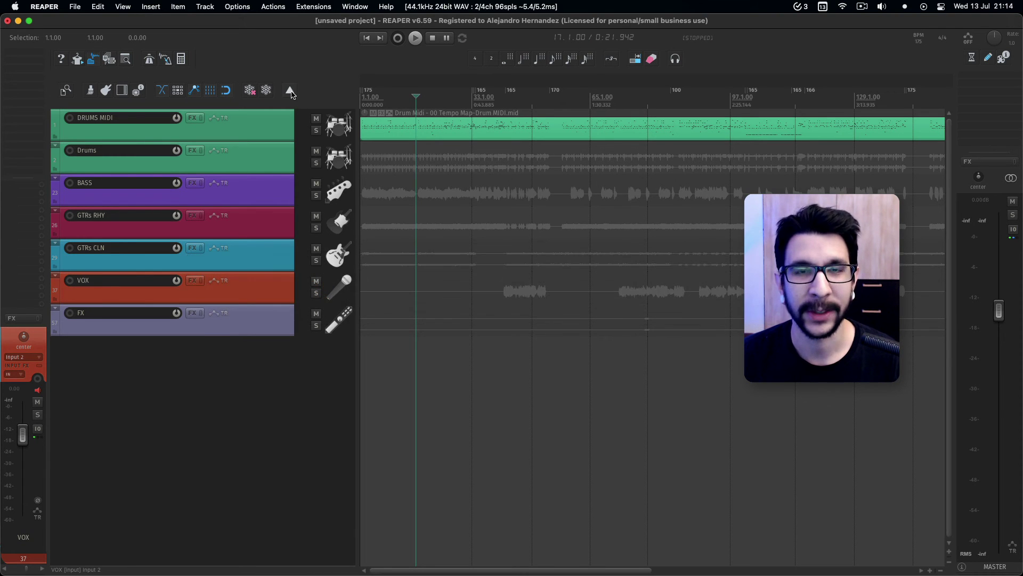
Step: Toggle the extra toolbar row on and off several times in the coloured-track project, leaving it hidden
{"action": "left_click", "coordinate": [291, 92]}
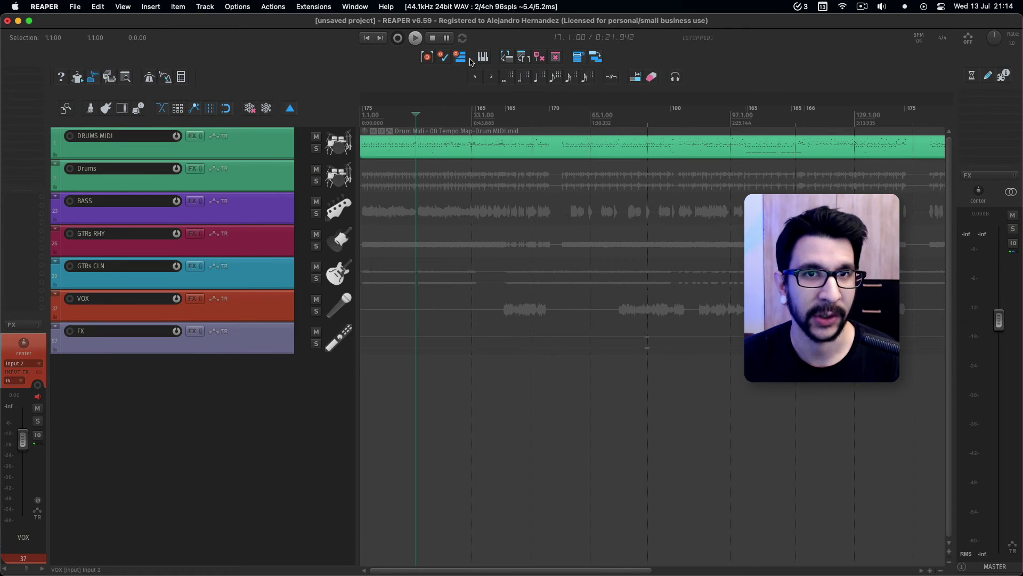
{"action": "left_click", "coordinate": [291, 110]}
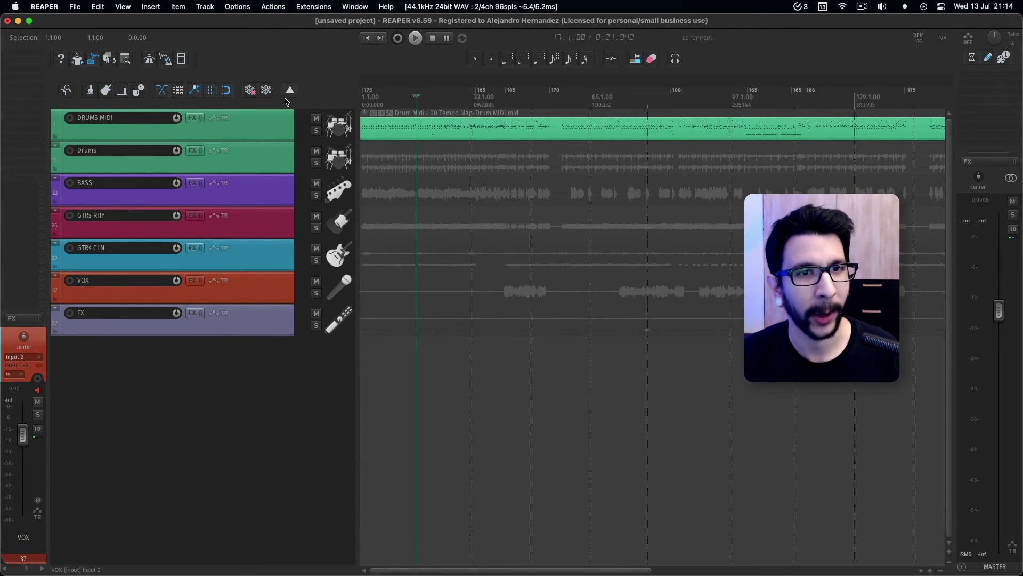
{"action": "left_click", "coordinate": [290, 92]}
{"action": "left_click", "coordinate": [291, 111]}
{"action": "left_click", "coordinate": [293, 92]}
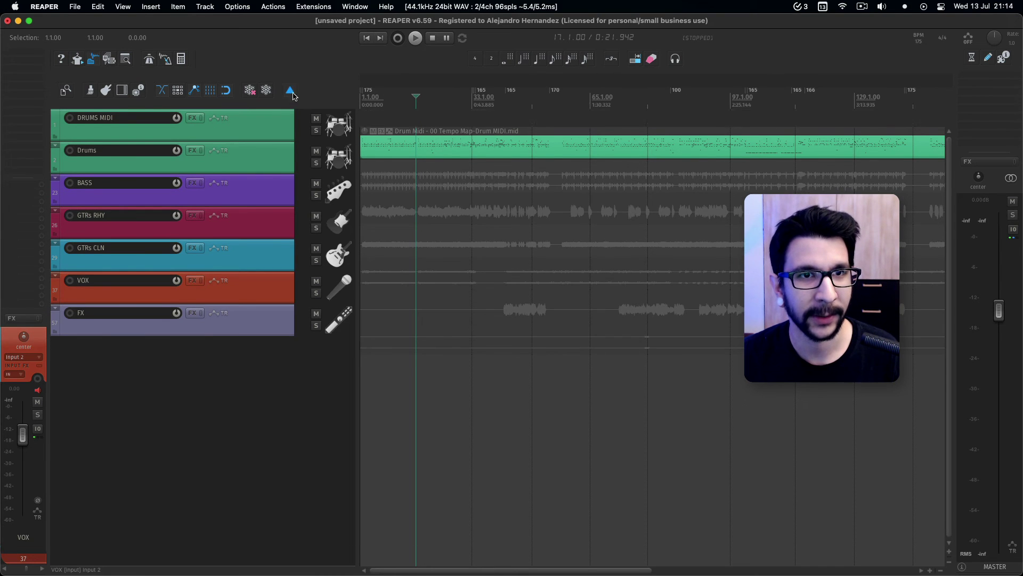
{"action": "left_click", "coordinate": [292, 93]}
{"action": "left_click", "coordinate": [291, 110]}
{"action": "left_click", "coordinate": [292, 92]}
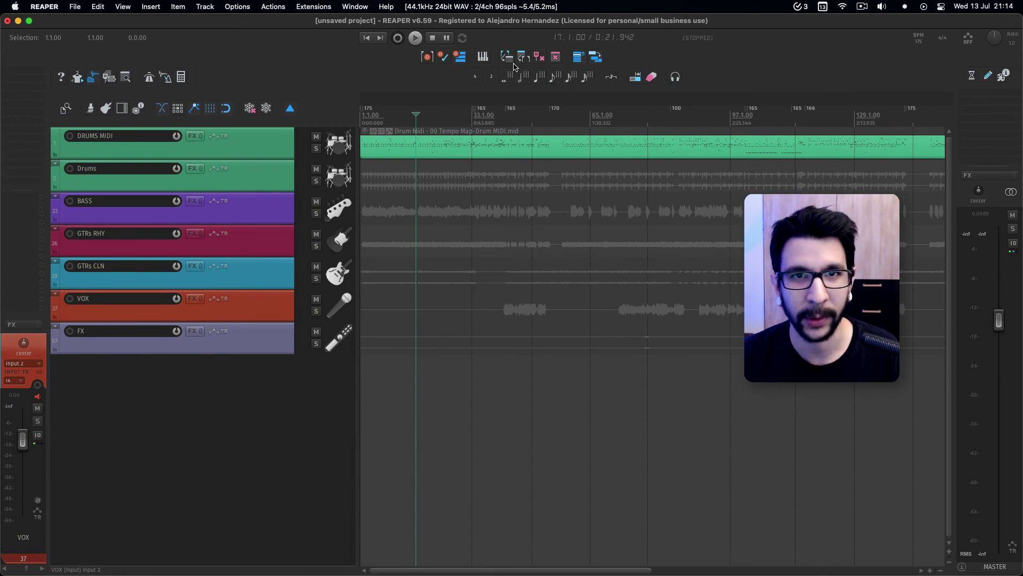
{"action": "left_click", "coordinate": [291, 110]}
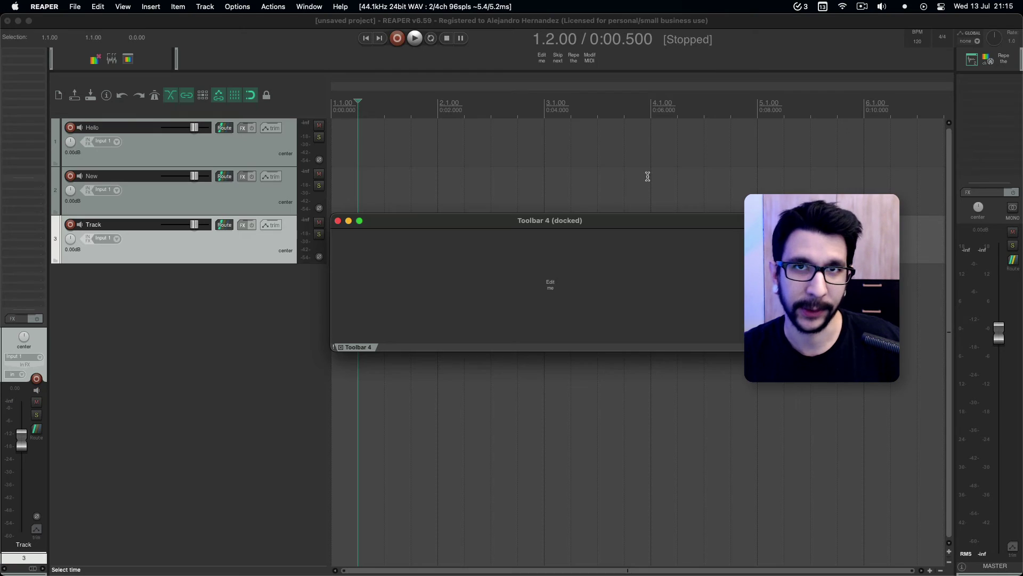
Step: Customize Toolbar 4 by adding the actions "Modify MIDI CC/mousewheel: 2x", "Repeat the most recent action" and "Skip next action if CC parameter !=0/mid"
{"action": "left_click", "coordinate": [551, 289]}
{"action": "left_click", "coordinate": [69, 324]}
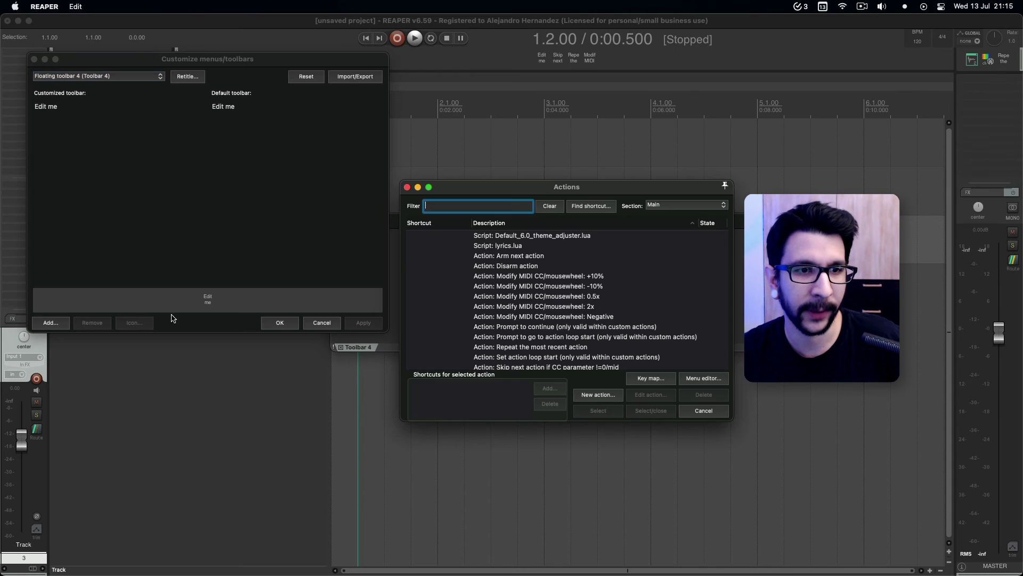
{"action": "left_click", "coordinate": [515, 307]}
{"action": "left_click", "coordinate": [592, 412]}
{"action": "left_click", "coordinate": [570, 347]}
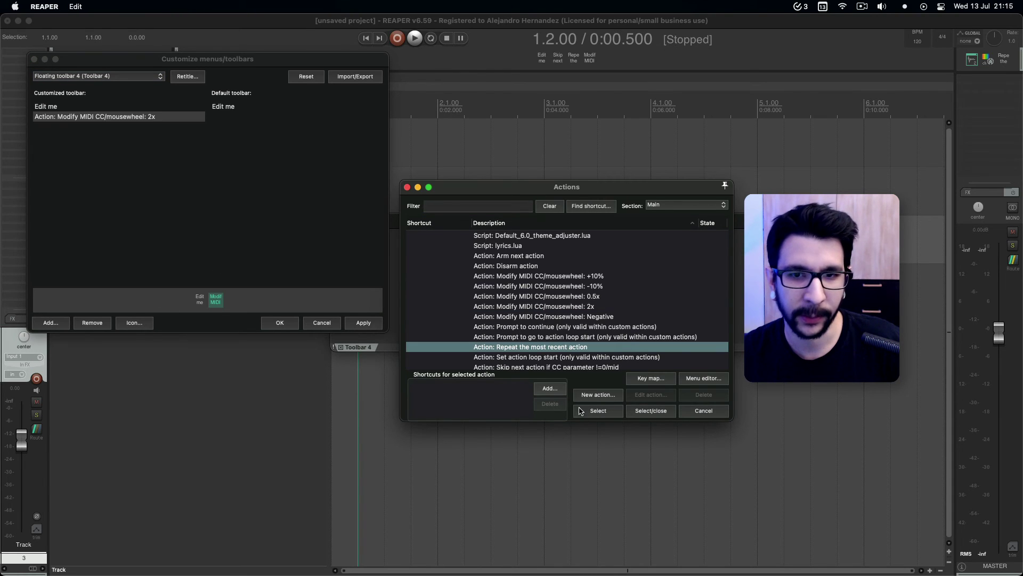
{"action": "left_click", "coordinate": [581, 410]}
{"action": "left_click", "coordinate": [564, 368]}
{"action": "left_click", "coordinate": [596, 410]}
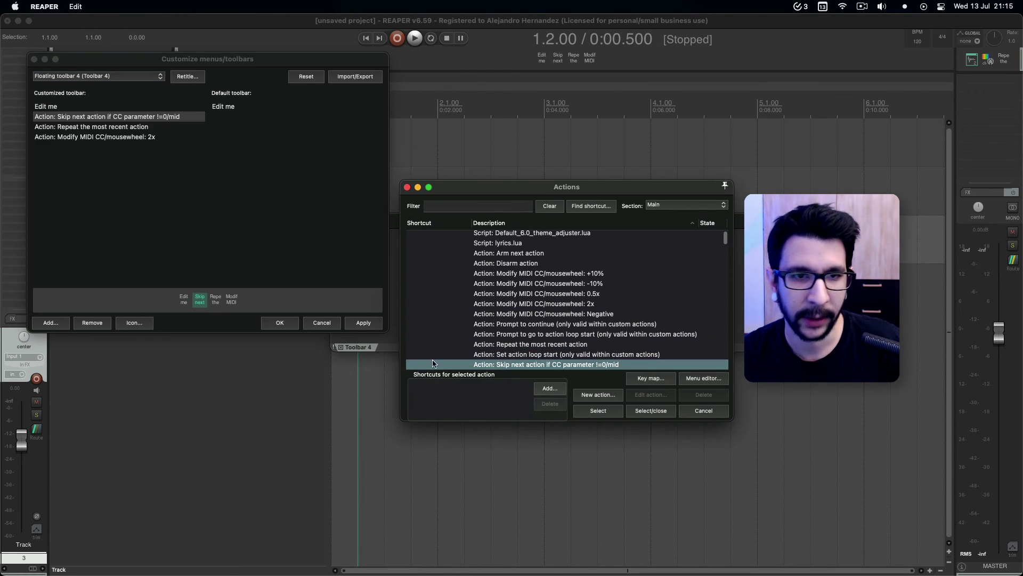
Step: Give all four Toolbar 4 buttons icons, using toolbar_color_sws_extension.png for Skip next action and toolbar_color_source_input_channel.png for Repeat the most recent action, and save the customization
{"action": "left_click", "coordinate": [142, 324]}
{"action": "left_click", "coordinate": [150, 350]}
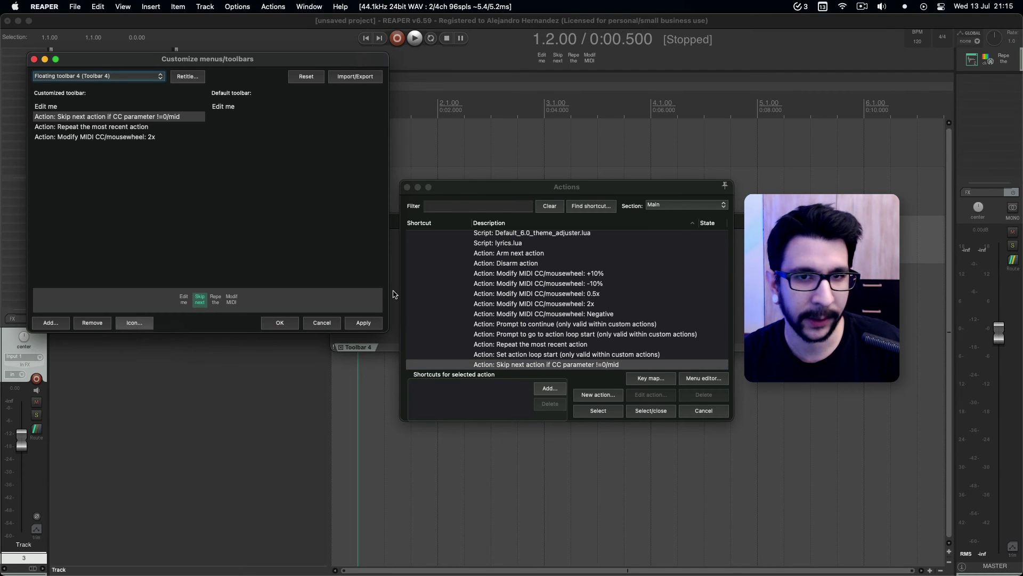
{"action": "left_click", "coordinate": [249, 271]}
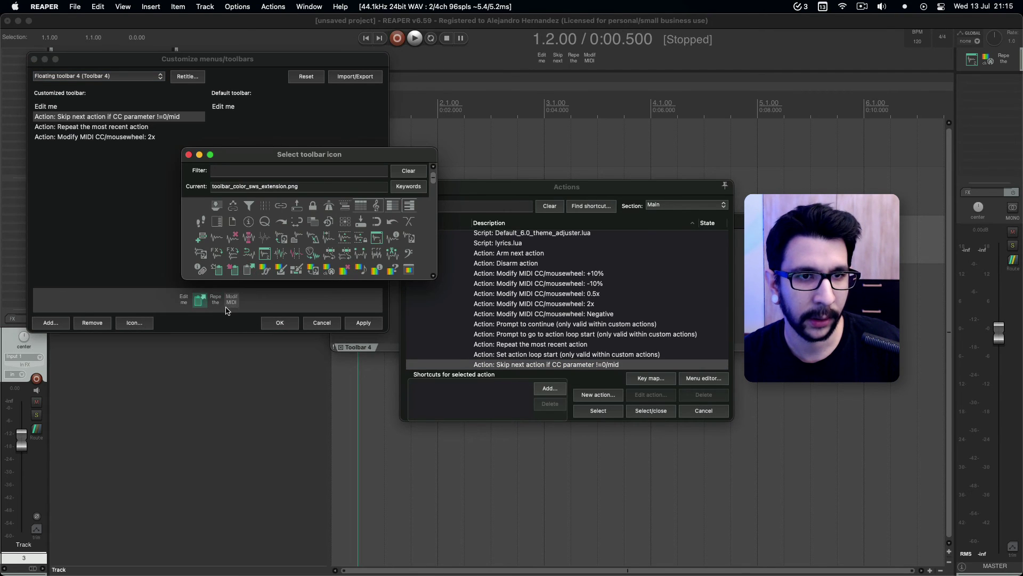
{"action": "left_click", "coordinate": [229, 303]}
{"action": "left_click", "coordinate": [218, 271]}
{"action": "left_click", "coordinate": [215, 302]}
{"action": "left_click", "coordinate": [233, 271]}
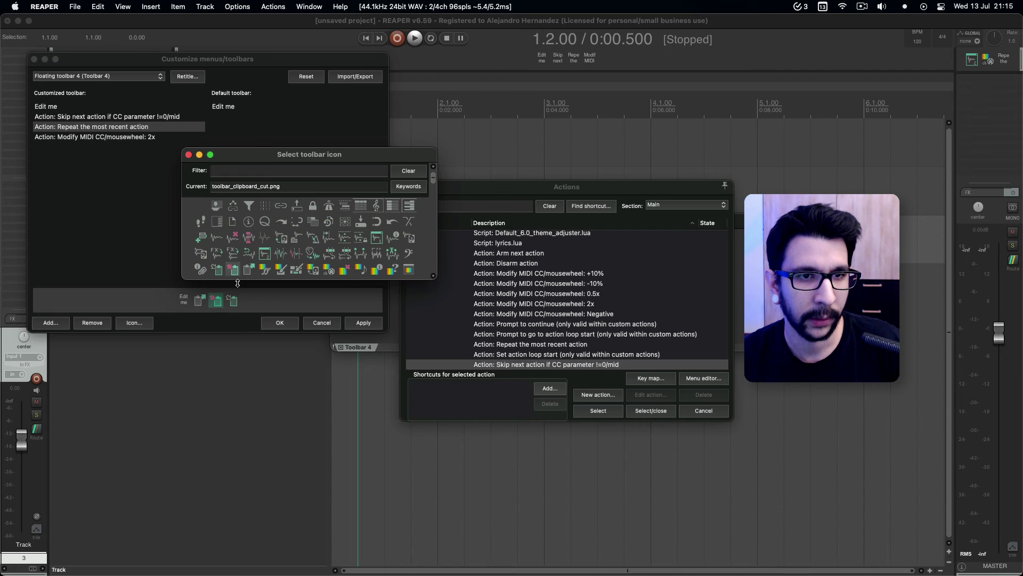
{"action": "left_click", "coordinate": [184, 300]}
{"action": "left_click", "coordinate": [233, 237]}
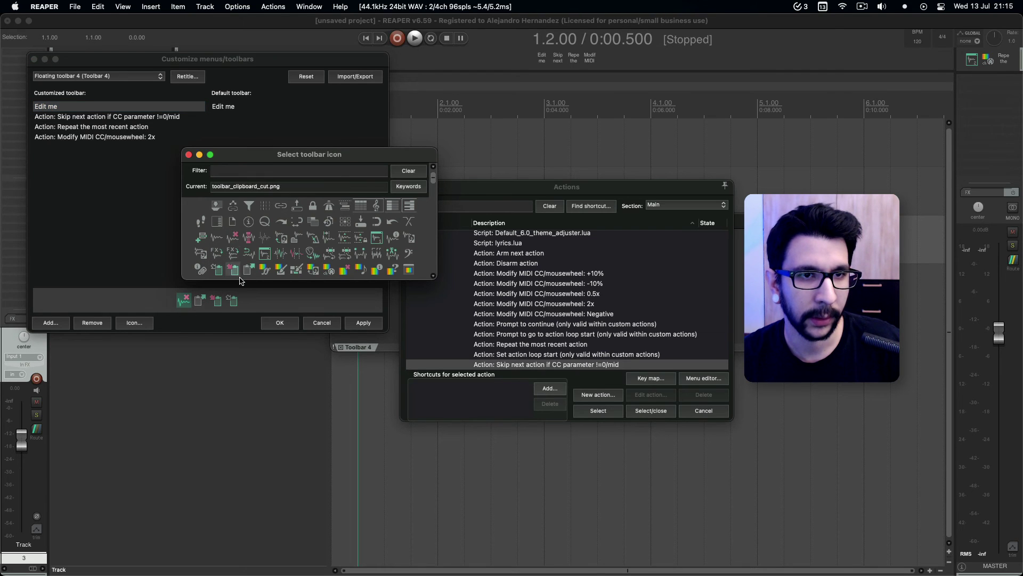
{"action": "left_click", "coordinate": [188, 155]}
{"action": "left_click", "coordinate": [280, 323]}
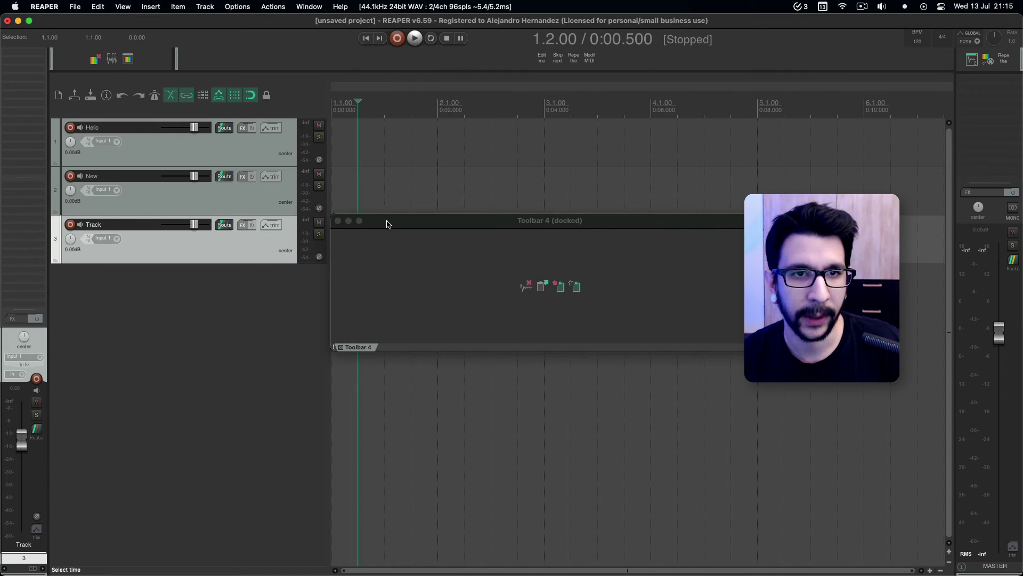
Step: Position the floating Toolbar 4 at the top of the main window
{"action": "left_click_drag", "start_coordinate": [387, 221], "coordinate": [380, 240]}
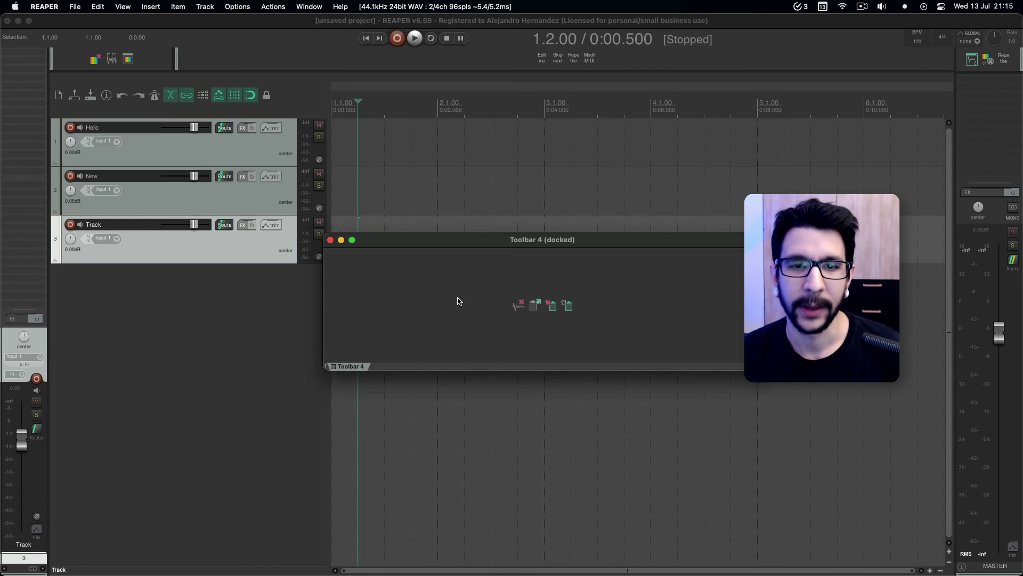
{"action": "right_click", "coordinate": [477, 290]}
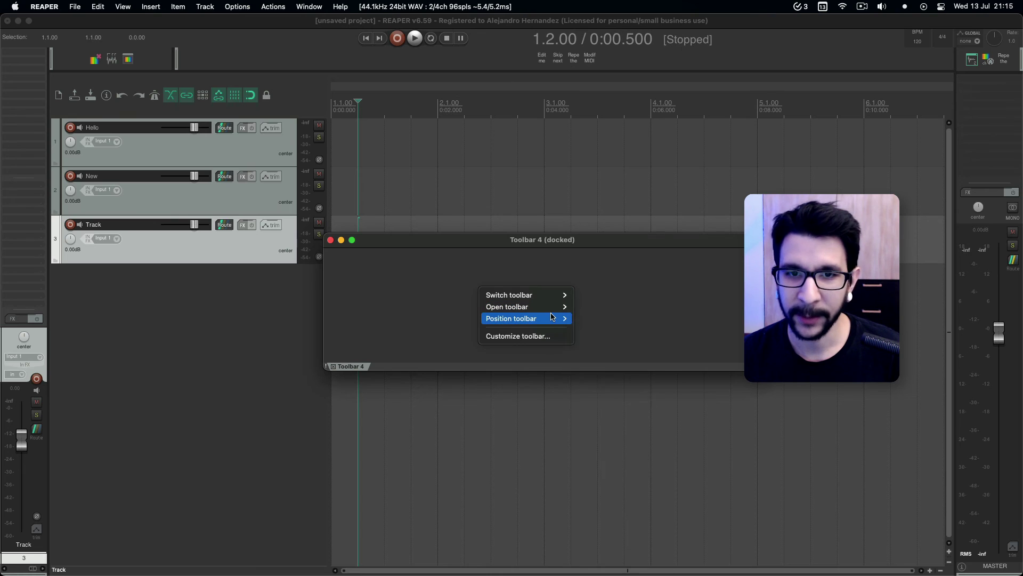
{"action": "mouse_move", "coordinate": [554, 322]}
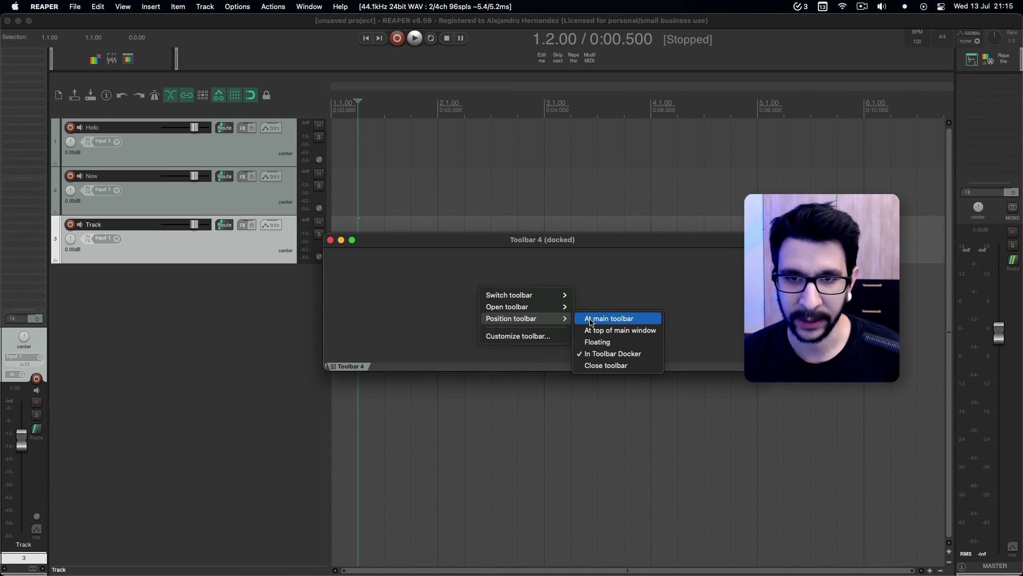
{"action": "left_click", "coordinate": [618, 331]}
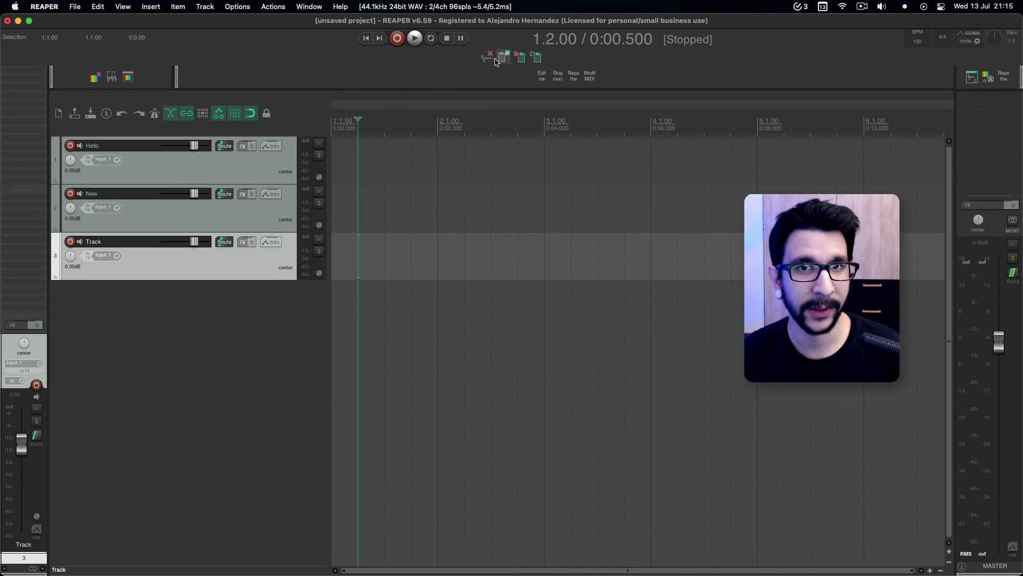
Step: Customize the main toolbar by filtering the actions for "open main toolbar" and adding "Toolbar: Open/close main toolbar"
{"action": "right_click", "coordinate": [287, 123]}
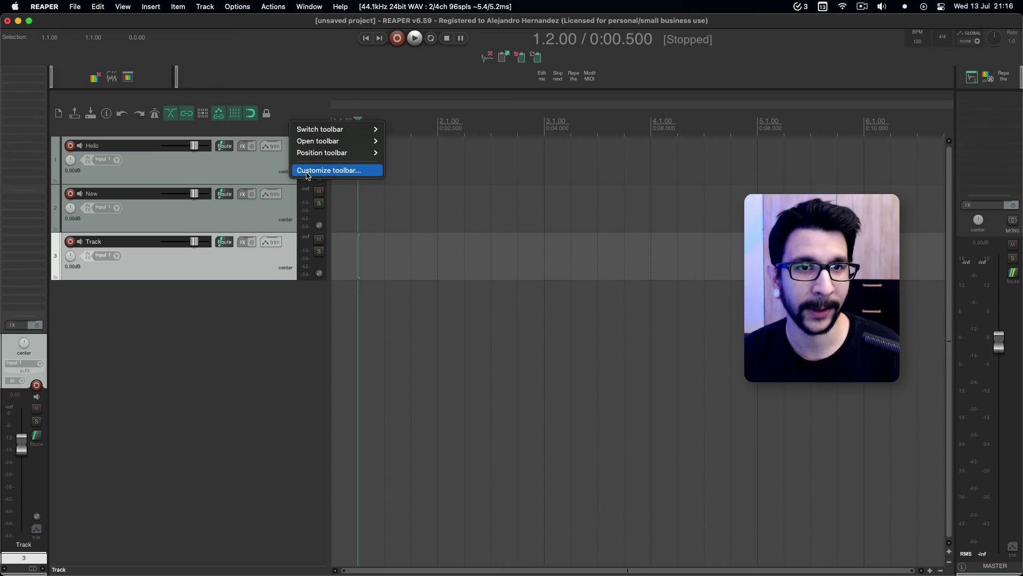
{"action": "left_click", "coordinate": [308, 171]}
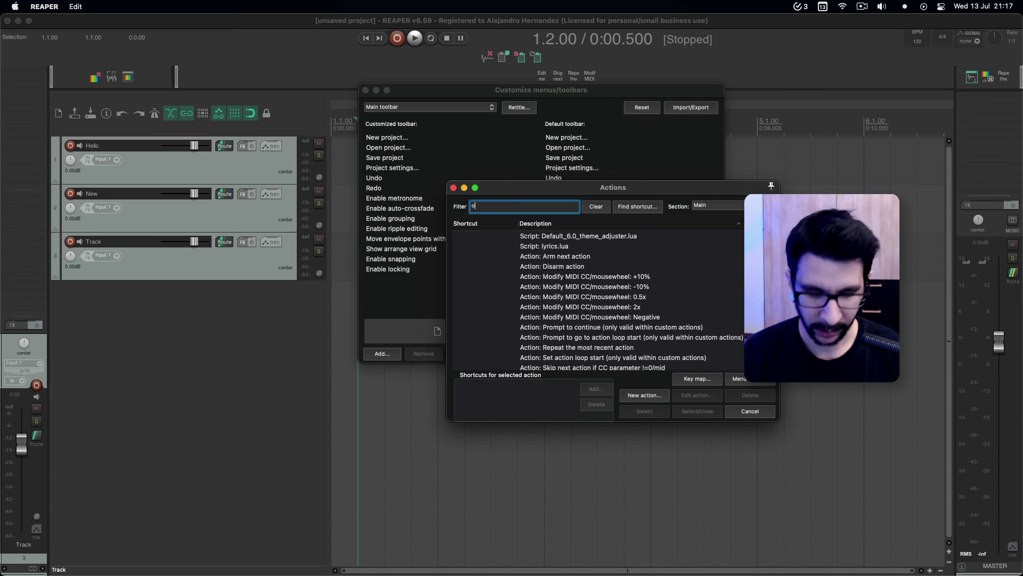
{"action": "type", "text": "open "}
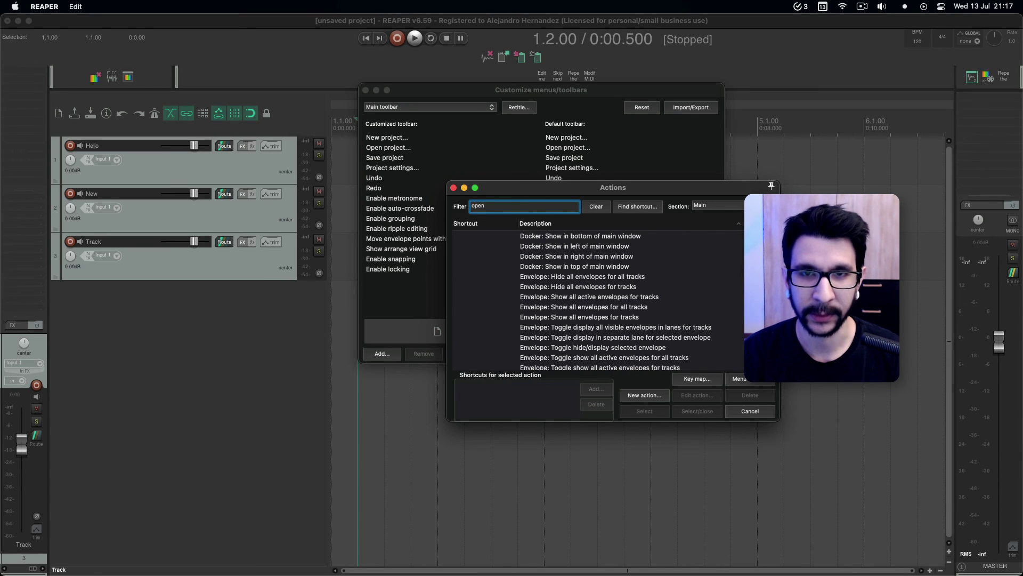
{"action": "type", "text": " main toolbar"}
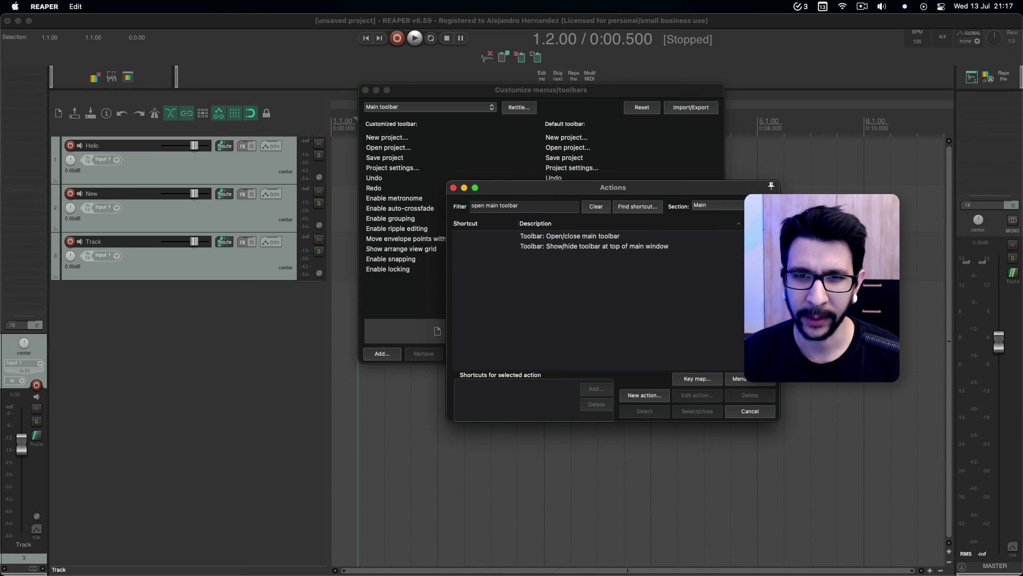
{"action": "key", "text": "Down"}
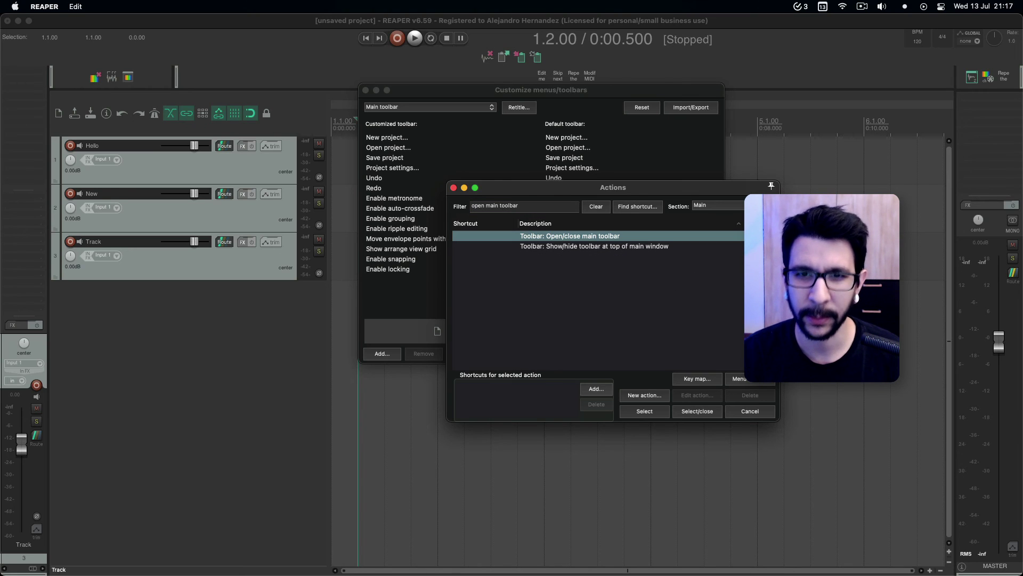
{"action": "left_click", "coordinate": [646, 412]}
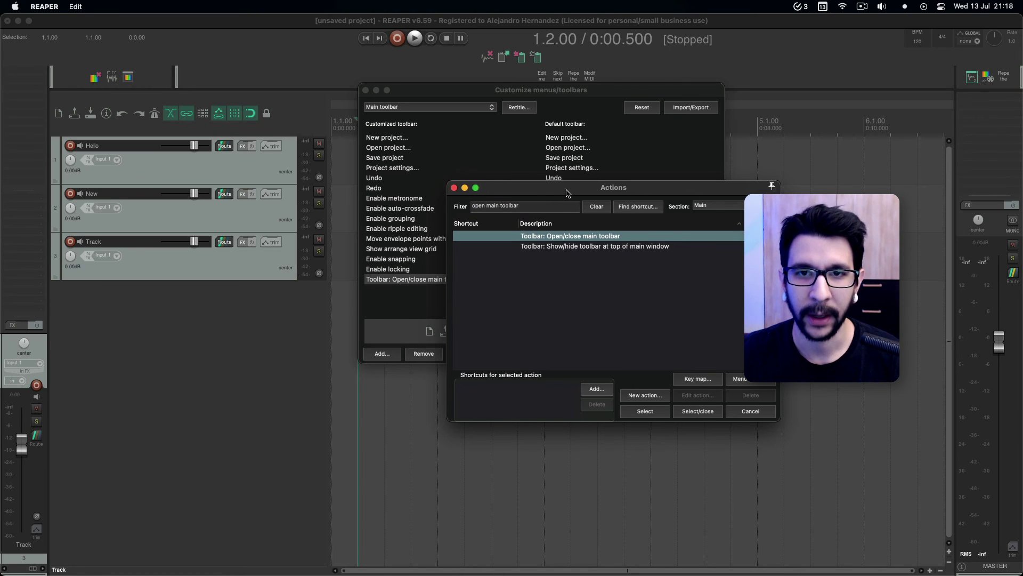
Step: Add "Toolbar: Show/hide toolbar at top of main window" to the main toolbar and remove the "Toolbar: Open/close main toolbar" entry
{"action": "left_click_drag", "start_coordinate": [567, 193], "coordinate": [626, 187]}
{"action": "left_click", "coordinate": [638, 240]}
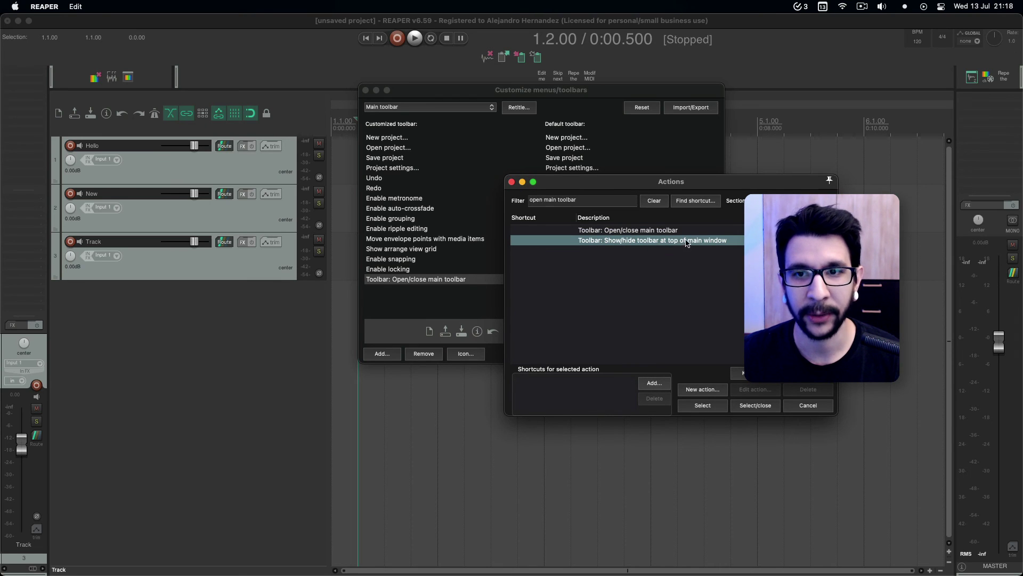
{"action": "left_click", "coordinate": [702, 406]}
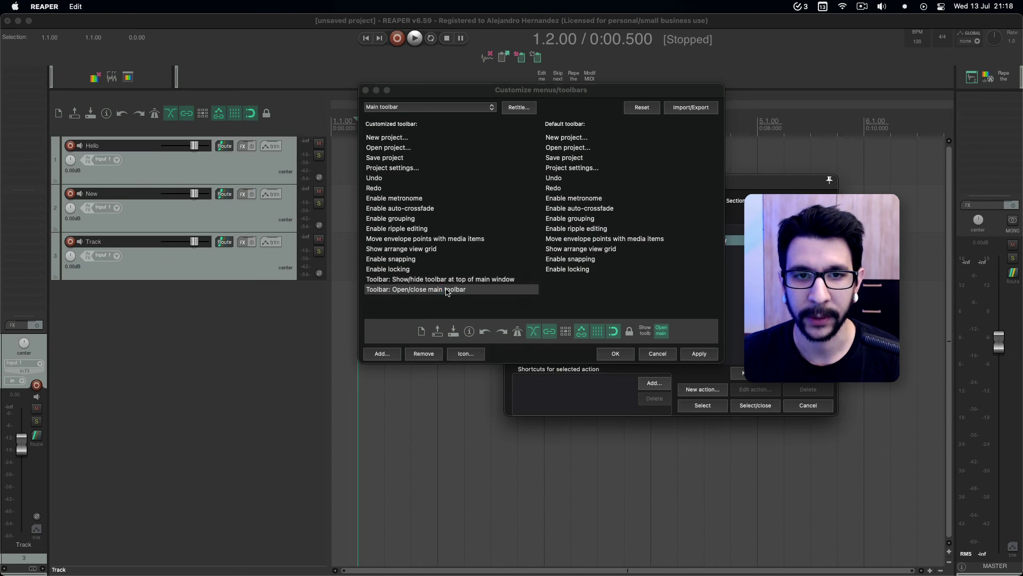
{"action": "left_click", "coordinate": [431, 359]}
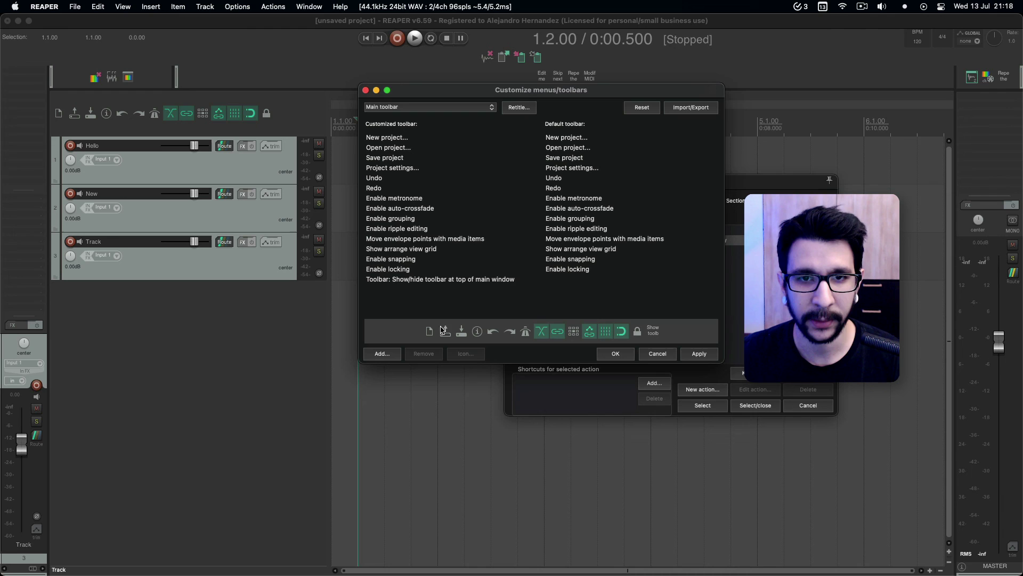
Step: Insert a separator before the "Toolbar: Show/hide toolbar at top of main window" entry in the main toolbar
{"action": "left_click", "coordinate": [454, 280]}
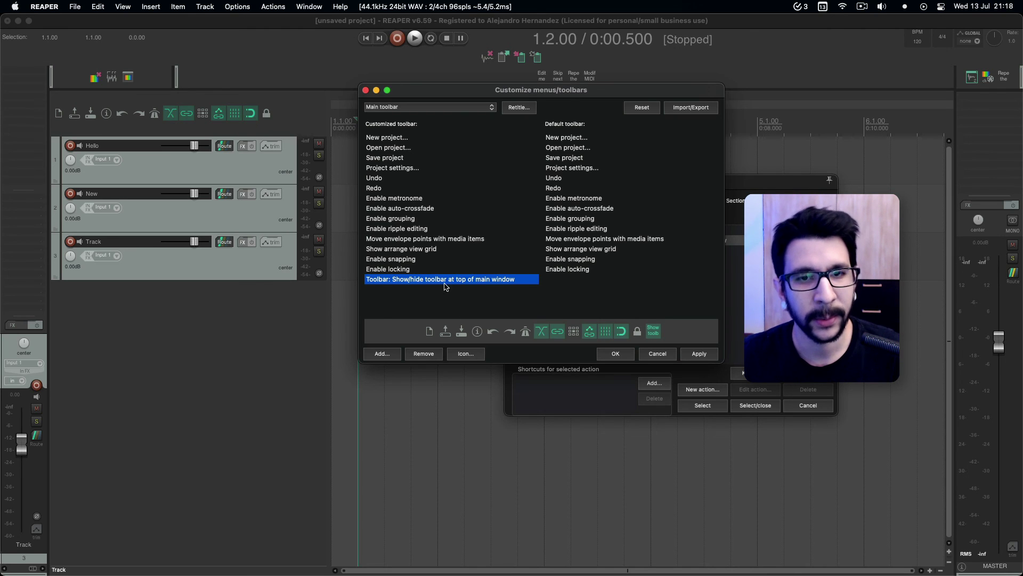
{"action": "right_click", "coordinate": [439, 297]}
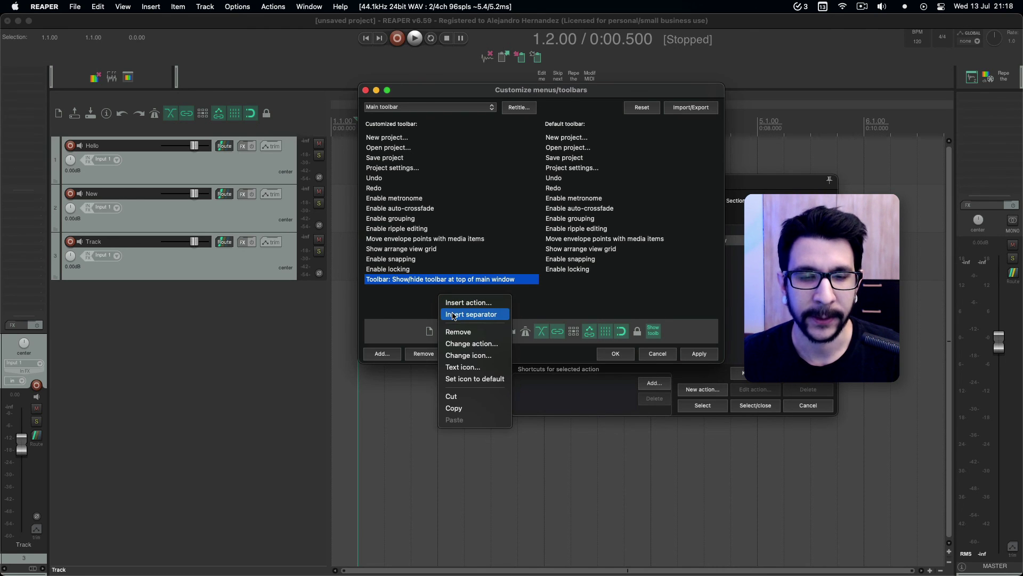
{"action": "left_click", "coordinate": [455, 314]}
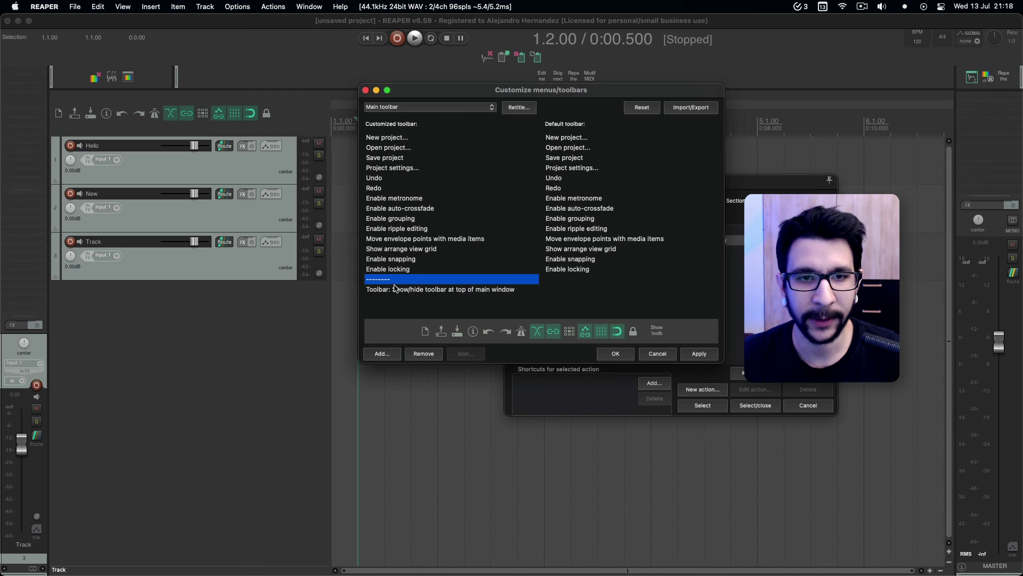
Step: Set the show/hide toolbar action's icon to the single upward triangle, found by filtering for "up", and save the main toolbar customization
{"action": "key", "text": "Down"}
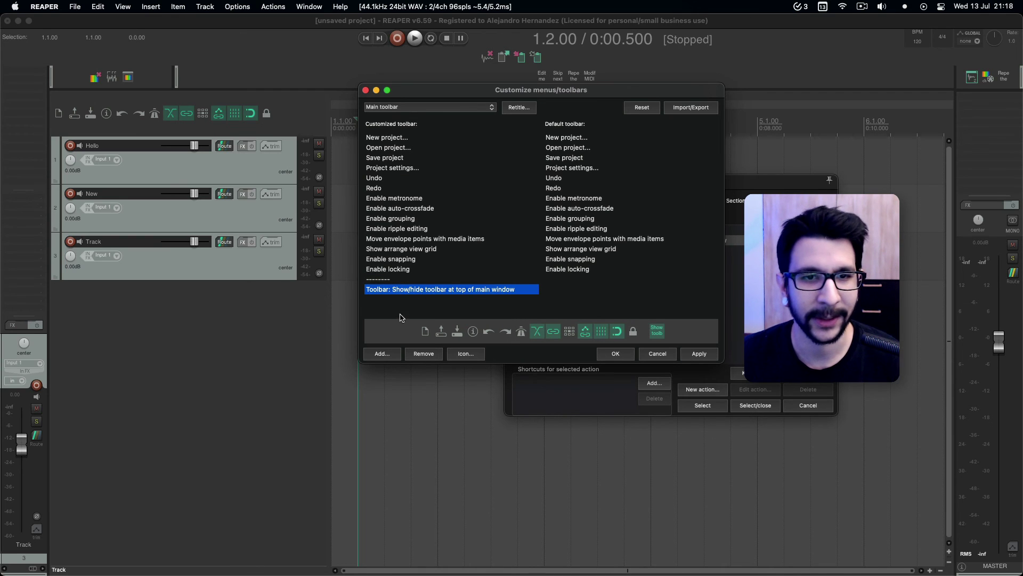
{"action": "left_click", "coordinate": [467, 354]}
{"action": "left_click", "coordinate": [502, 385]}
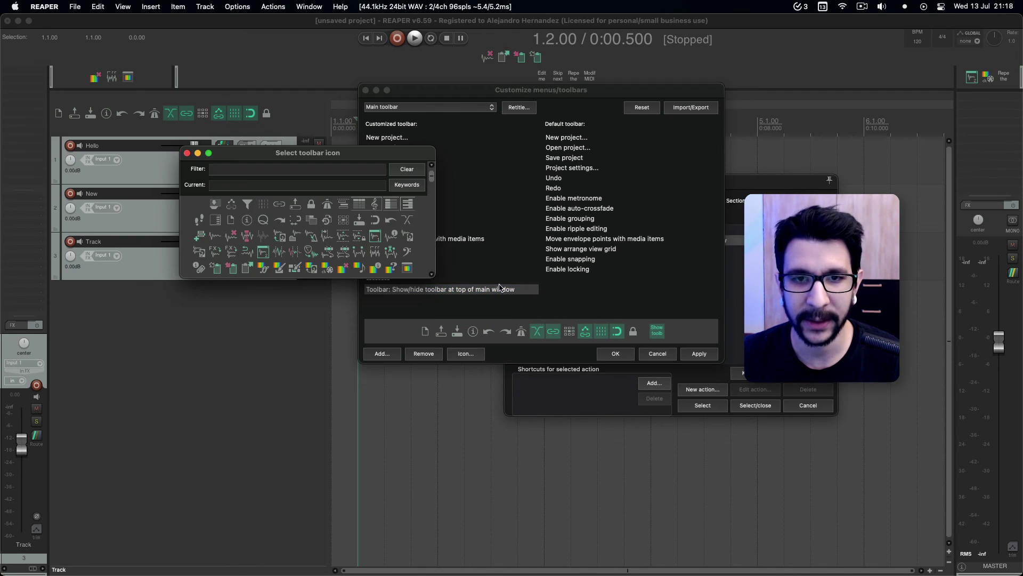
{"action": "type", "text": "up"}
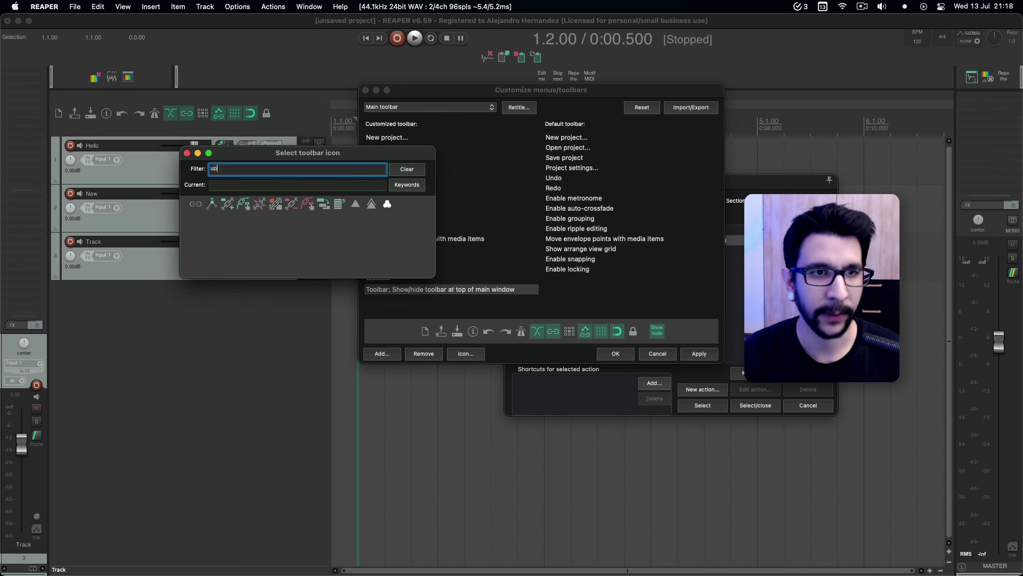
{"action": "left_click", "coordinate": [355, 204]}
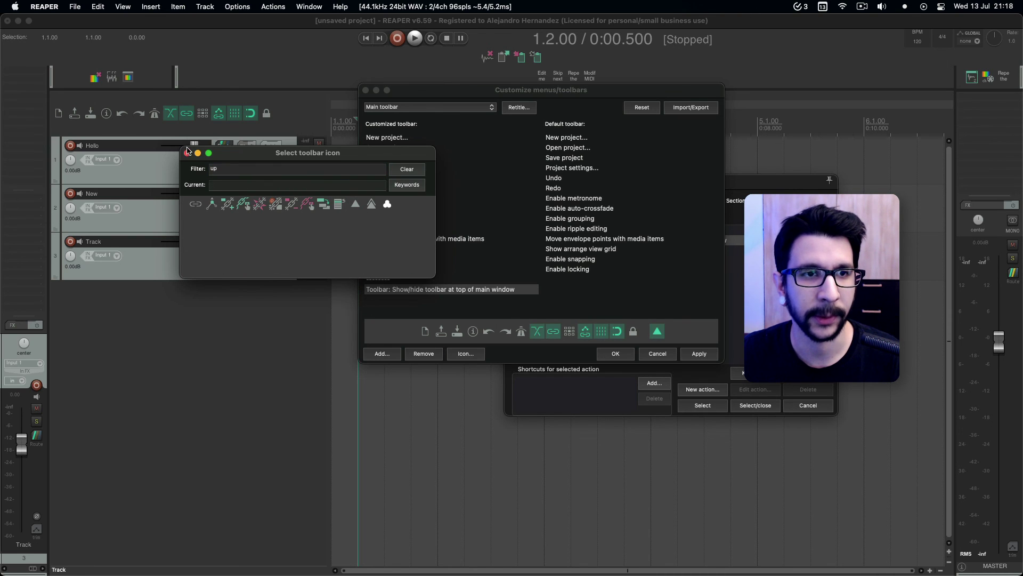
{"action": "left_click", "coordinate": [616, 353]}
Step: Toggle the extra toolbar at the top of the main window on and off repeatedly with the new triangle button, leaving it hidden
{"action": "left_click", "coordinate": [292, 114]}
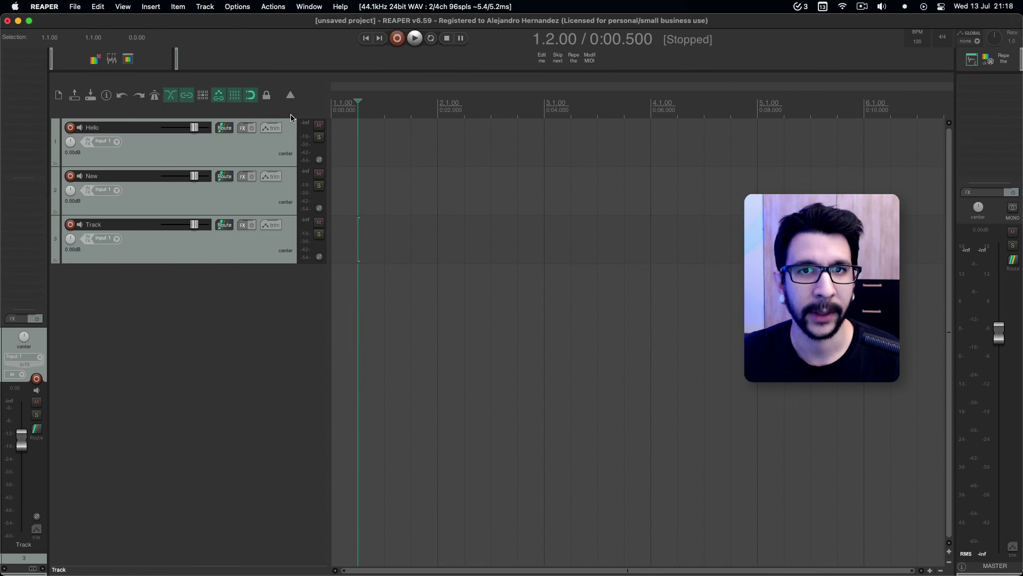
{"action": "left_click", "coordinate": [292, 101]}
{"action": "left_click", "coordinate": [292, 111]}
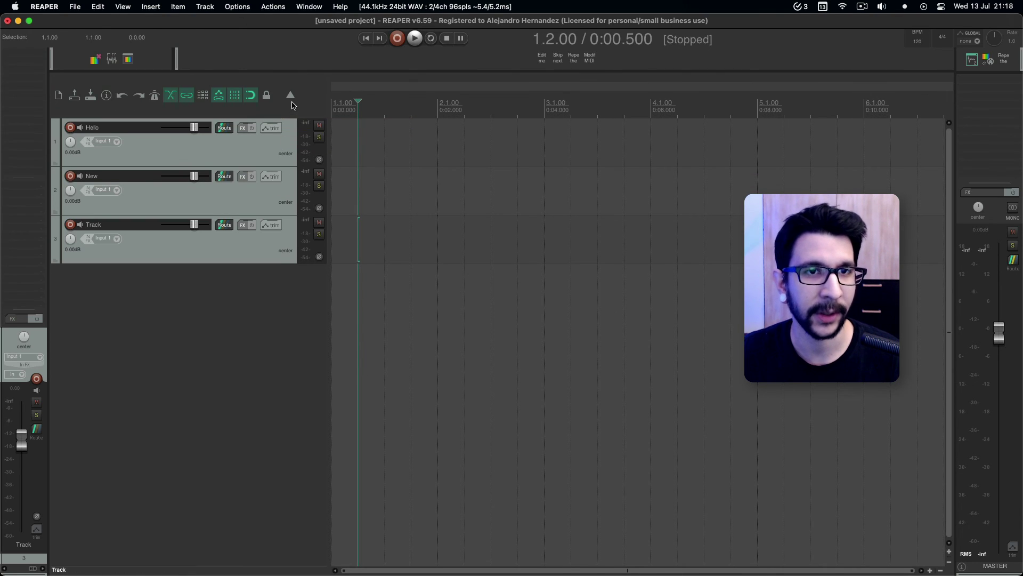
{"action": "left_click", "coordinate": [292, 103]}
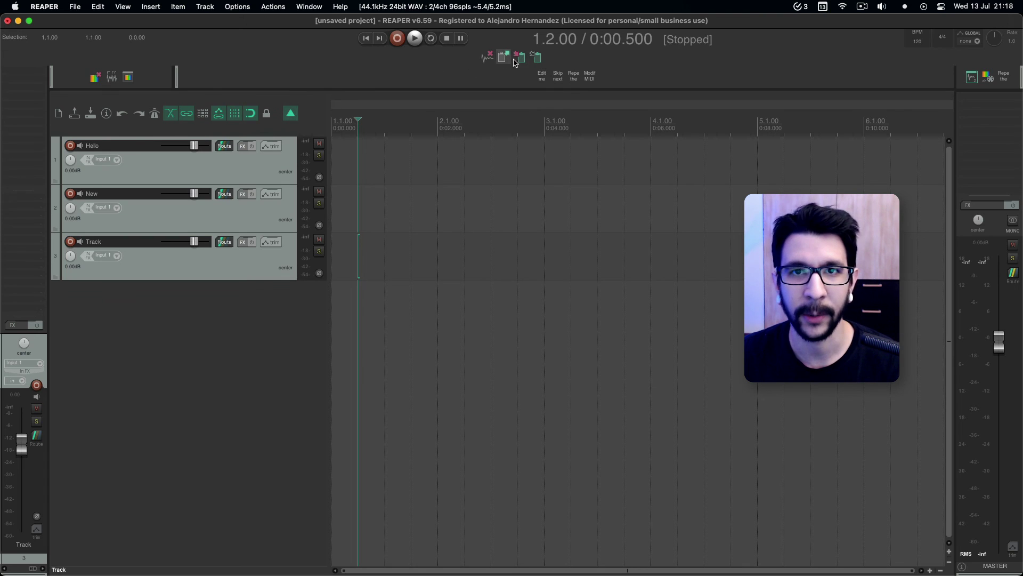
{"action": "left_click", "coordinate": [289, 115]}
{"action": "left_click", "coordinate": [290, 96]}
{"action": "left_click", "coordinate": [291, 113]}
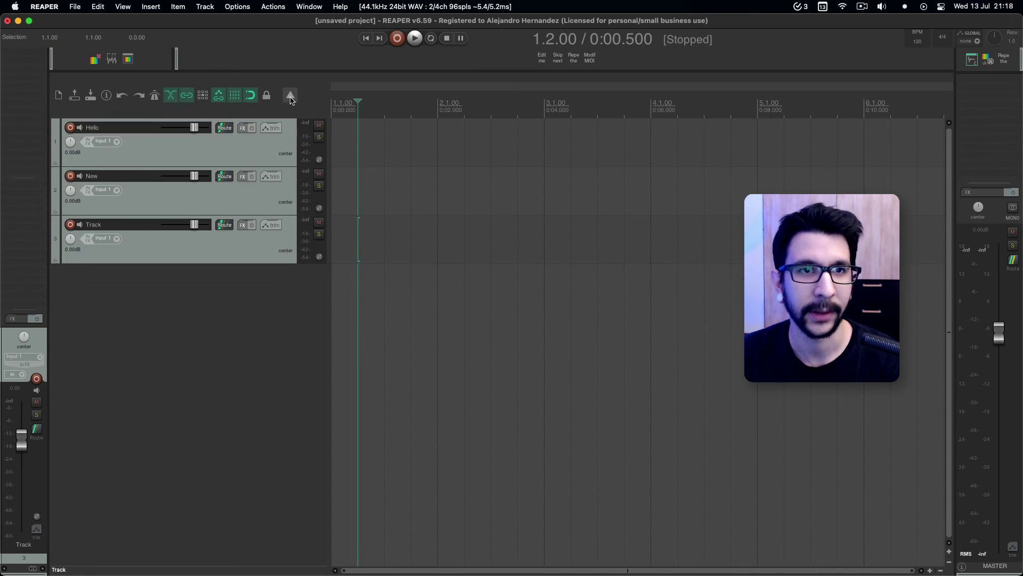
{"action": "left_click", "coordinate": [291, 96]}
{"action": "left_click", "coordinate": [291, 112]}
{"action": "left_click", "coordinate": [291, 96]}
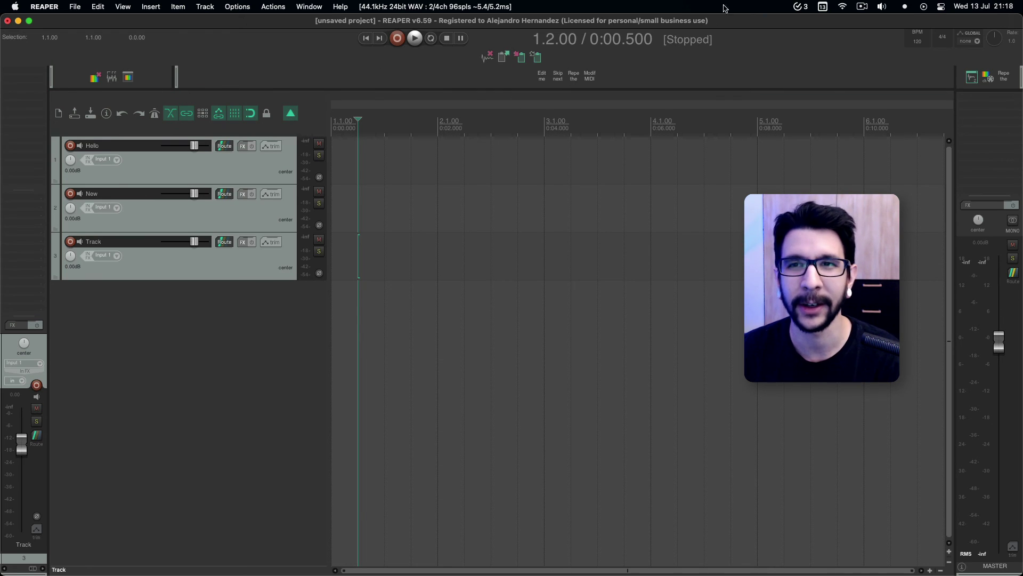
{"action": "left_click", "coordinate": [288, 112]}
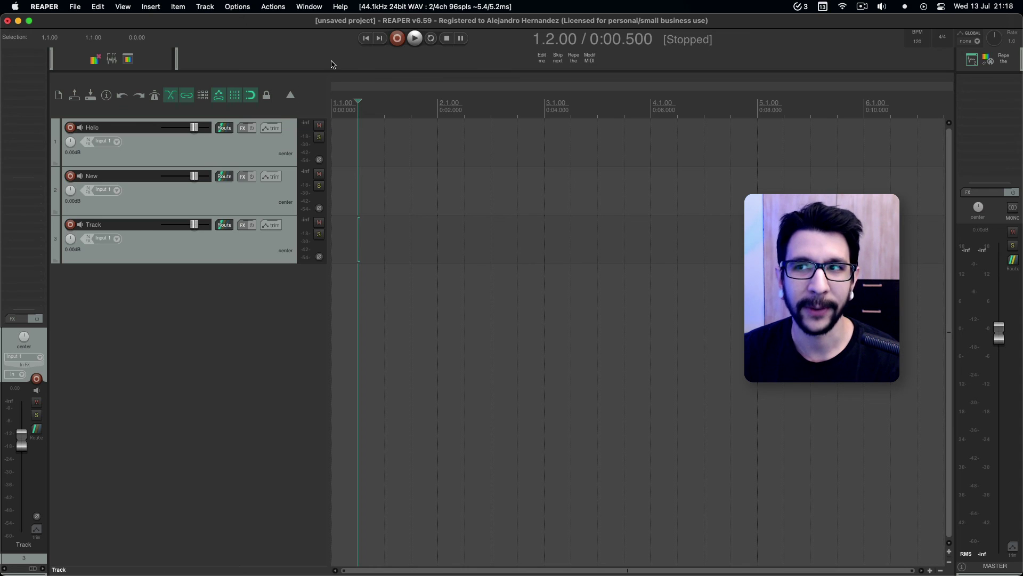
{"action": "left_click", "coordinate": [290, 99]}
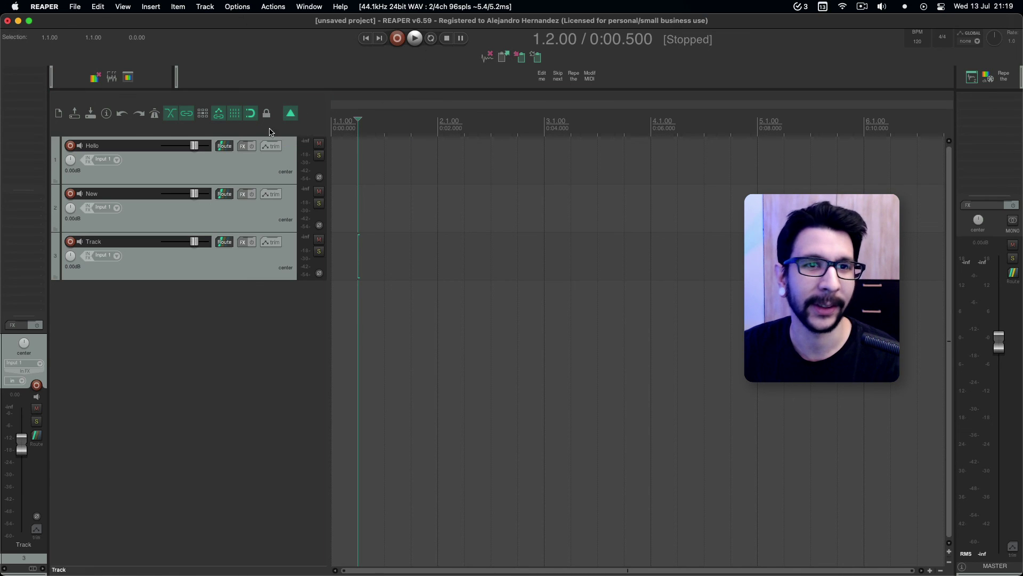
{"action": "left_click", "coordinate": [288, 113]}
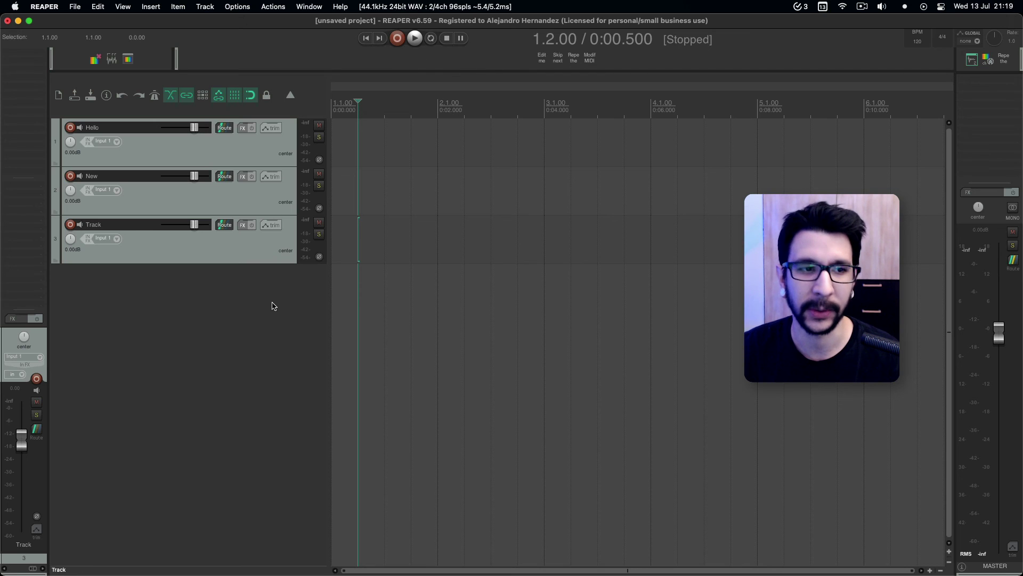